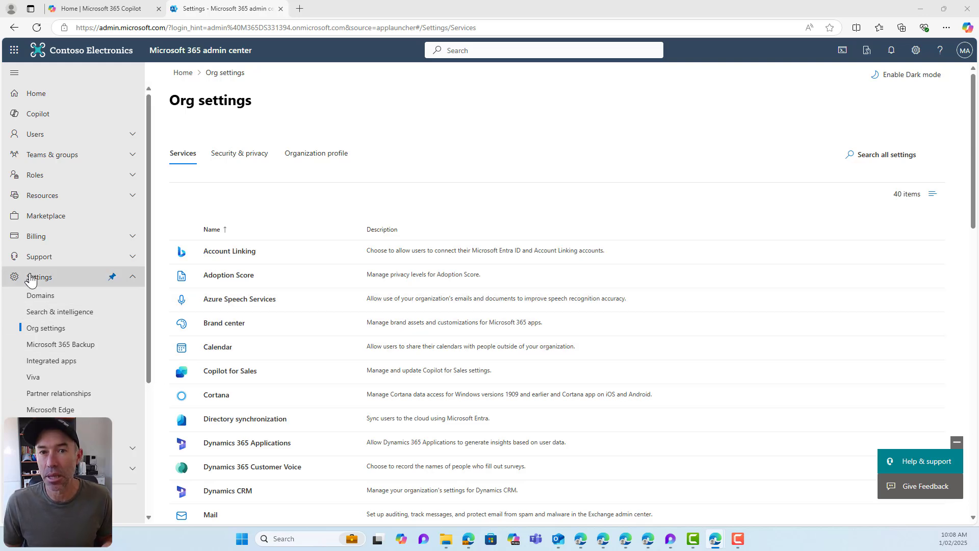
Create the Brand center site named Brand Guide at the site address BrandGuide, agreeing to activate the public CDN.
left_click(225, 324)
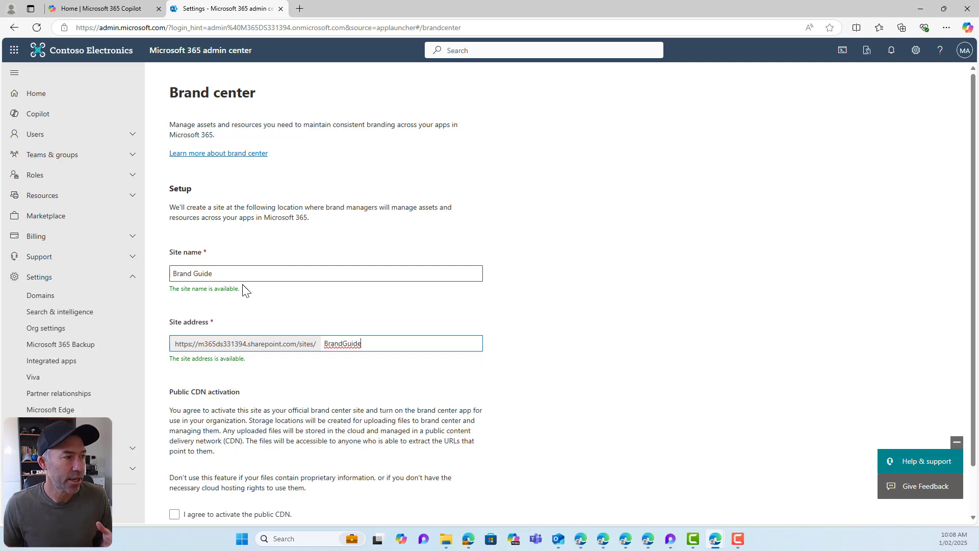
left_click(230, 273)
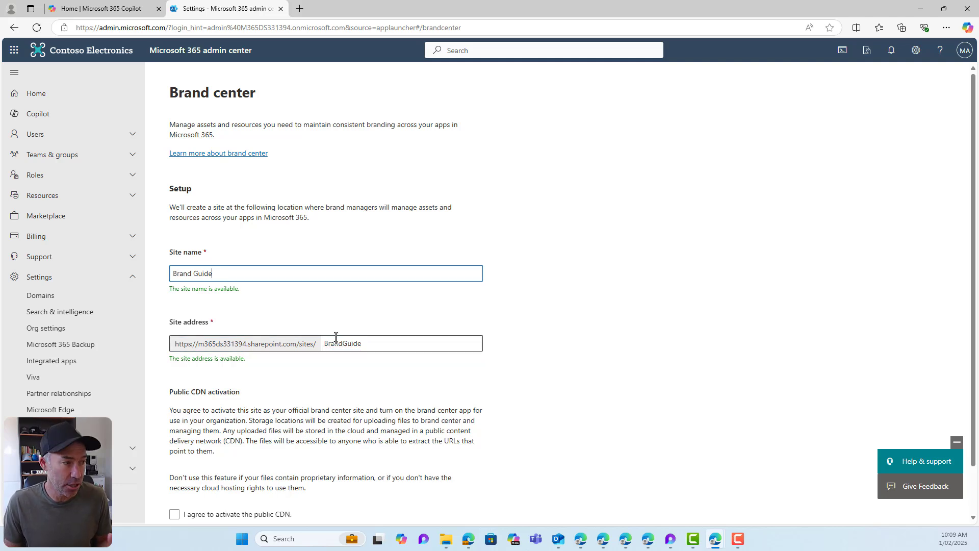
scroll(336, 337, "down", 1)
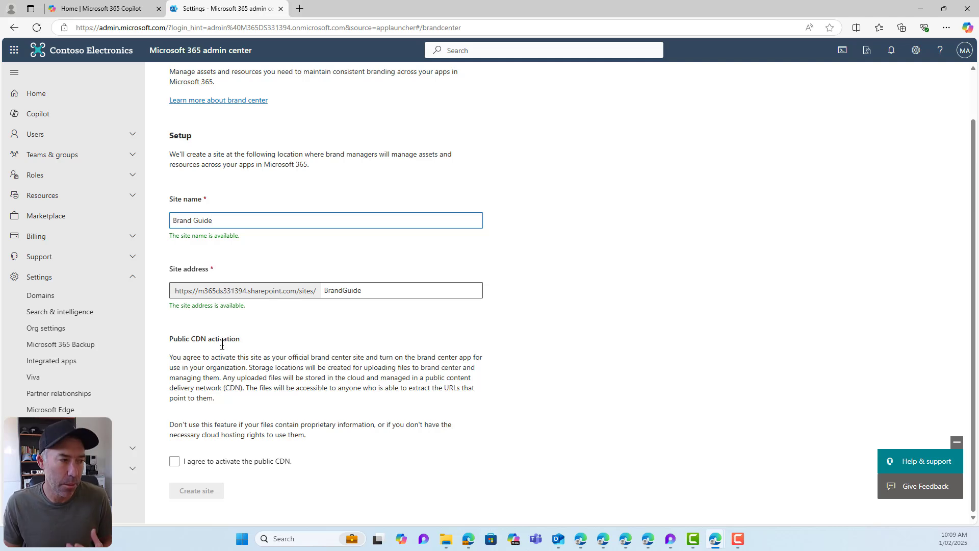
left_click(174, 460)
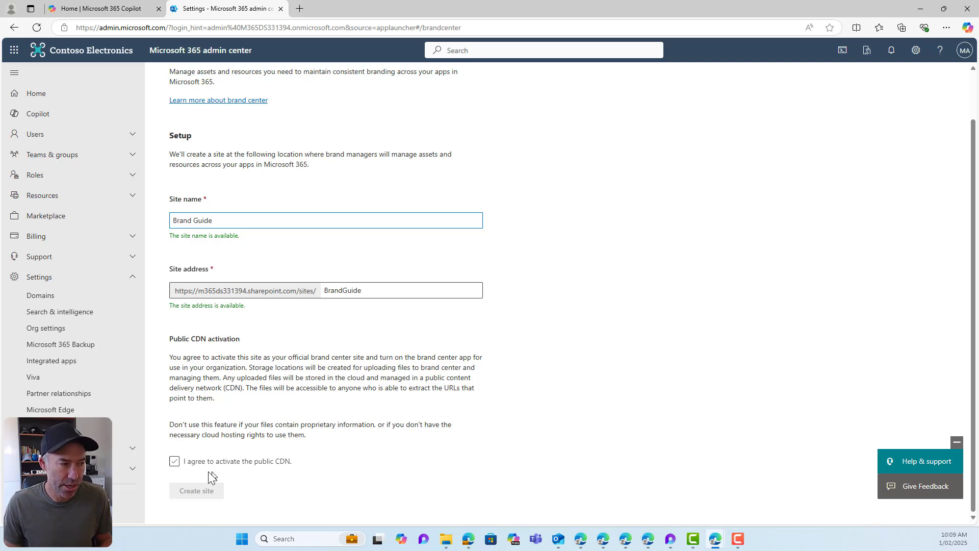
left_click(175, 461)
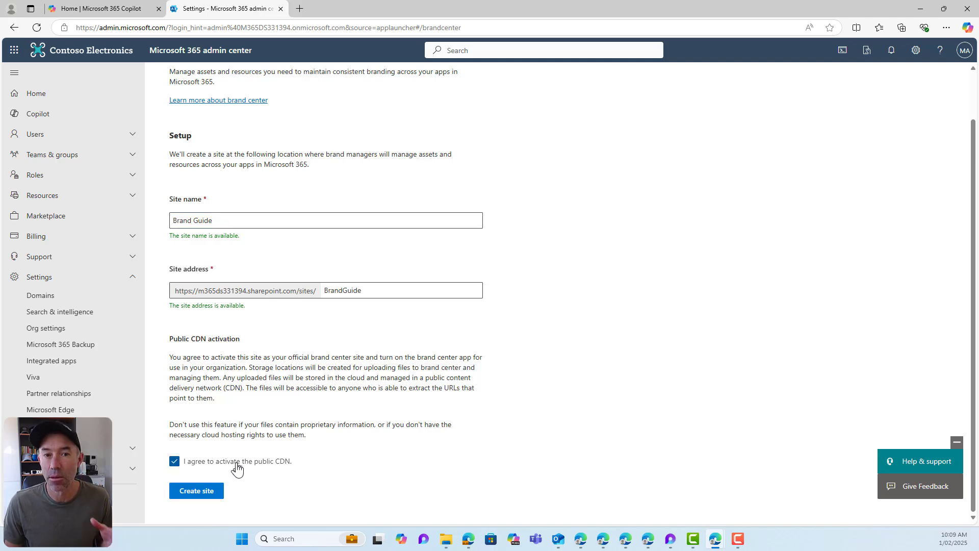
left_click(218, 490)
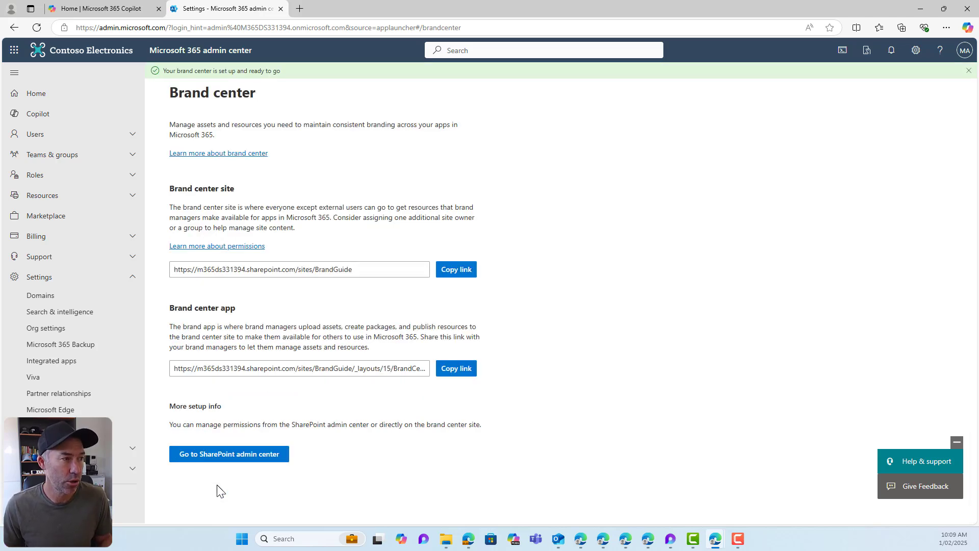
Copy the Brand center site link, open it in a new browser tab and postpone choosing a site template.
left_click(467, 272)
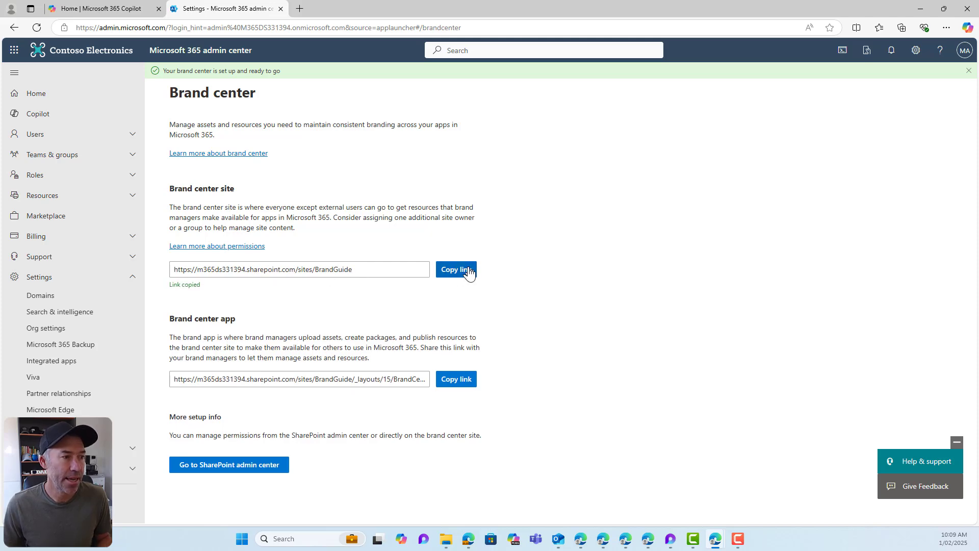
left_click(299, 9)
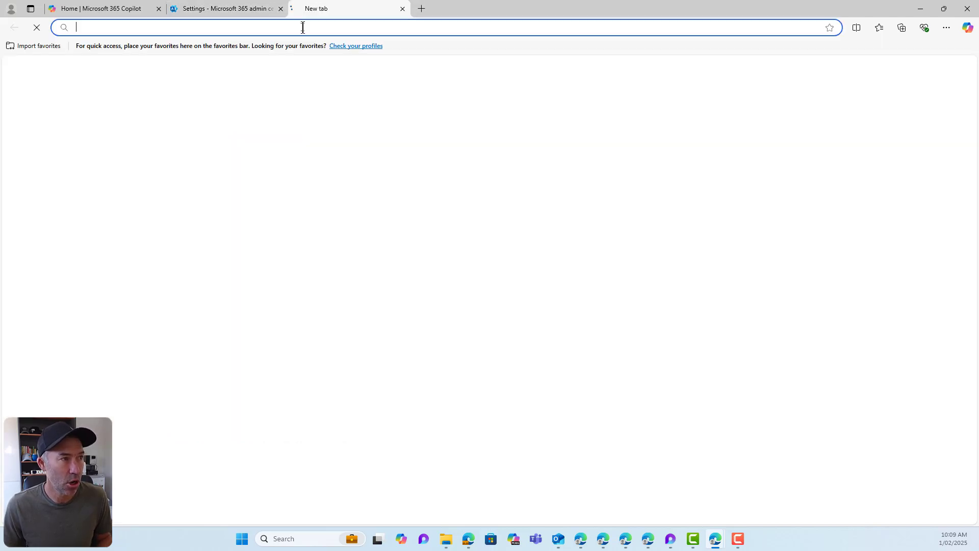
type("https://m365ds331394.sharepoint.com/sites/BrandGuide")
key("Return")
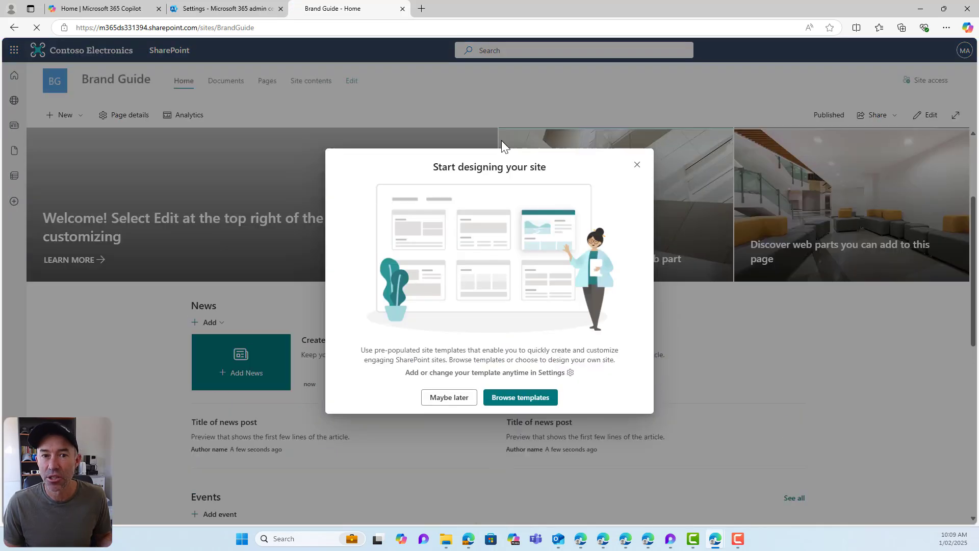
left_click(448, 397)
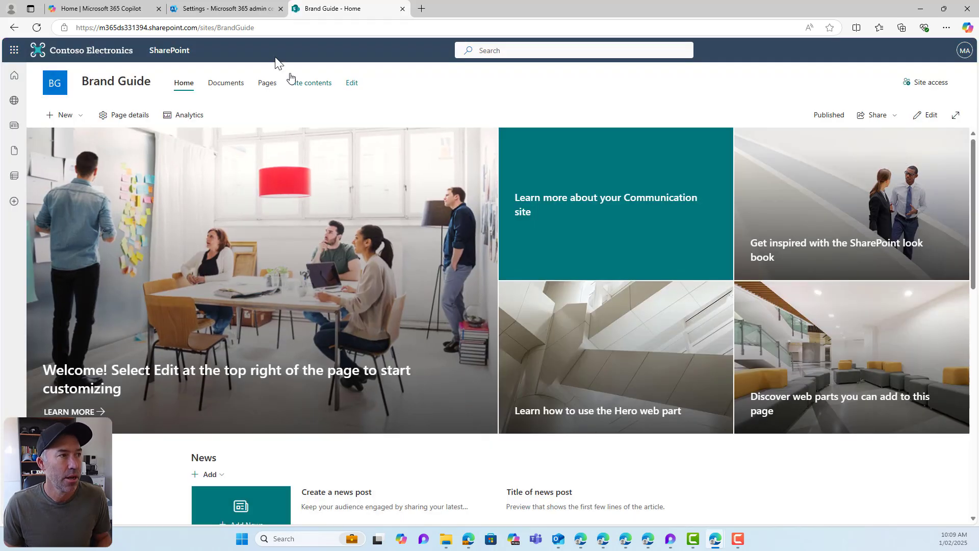
Copy the Brand center app link from the admin center, open it in a new browser tab and review its brand options.
left_click(231, 12)
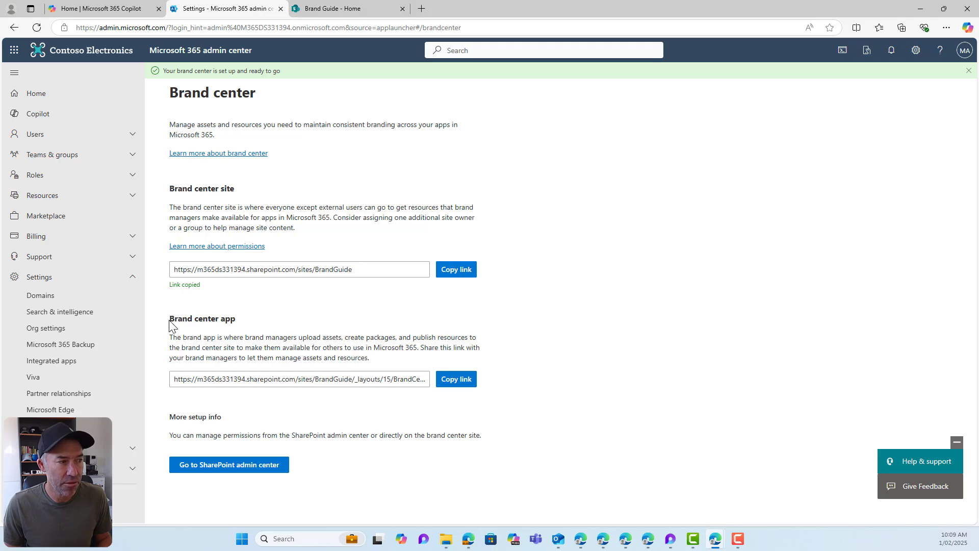
left_click_drag(170, 320, 246, 323)
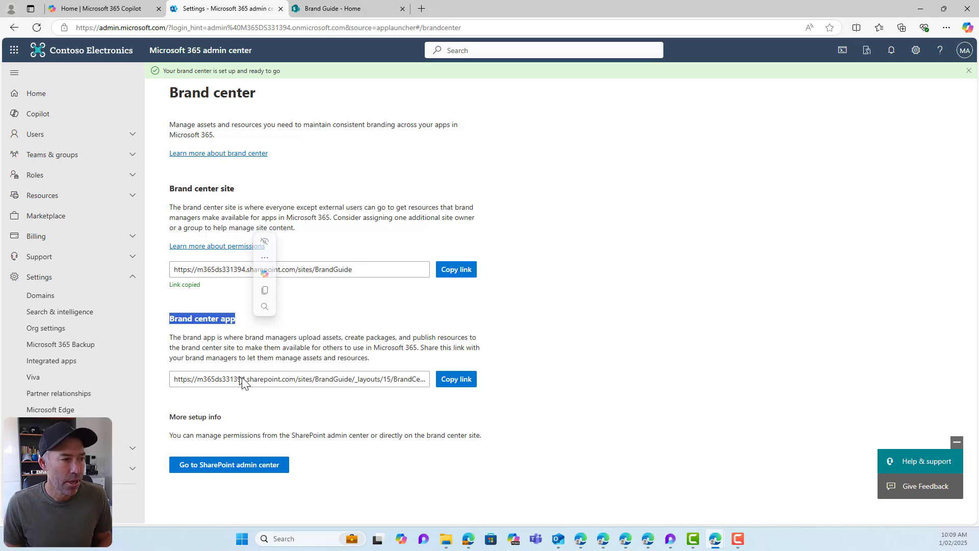
left_click(454, 382)
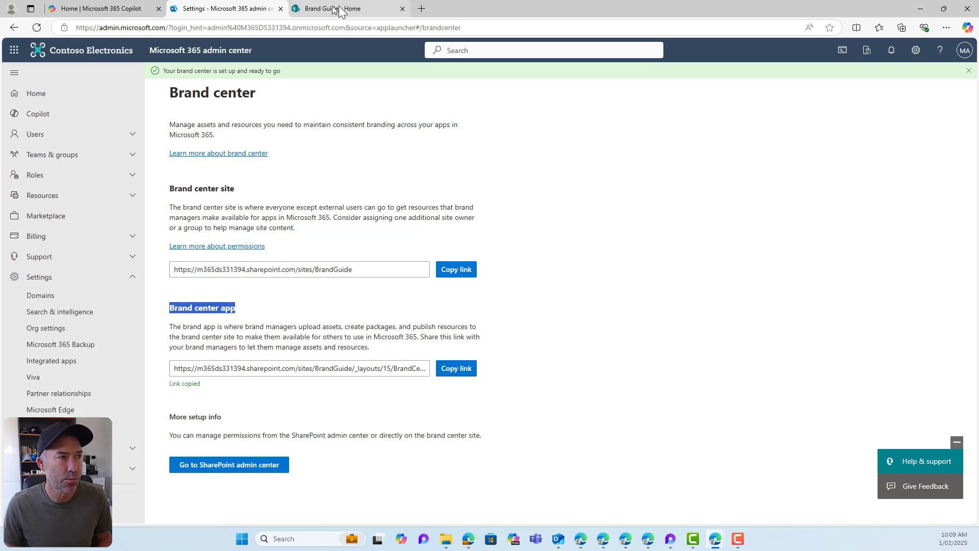
left_click(421, 8)
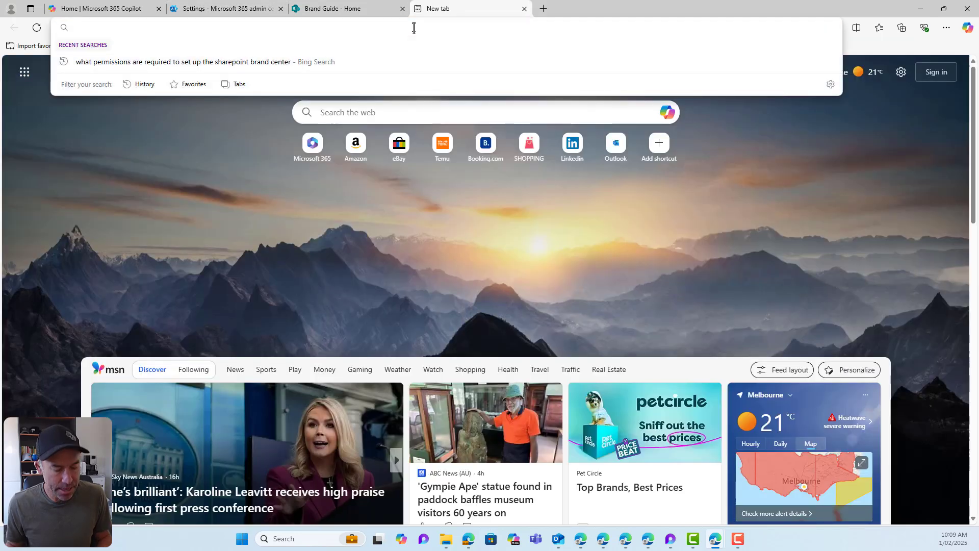
key("ctrl+v")
key("Return")
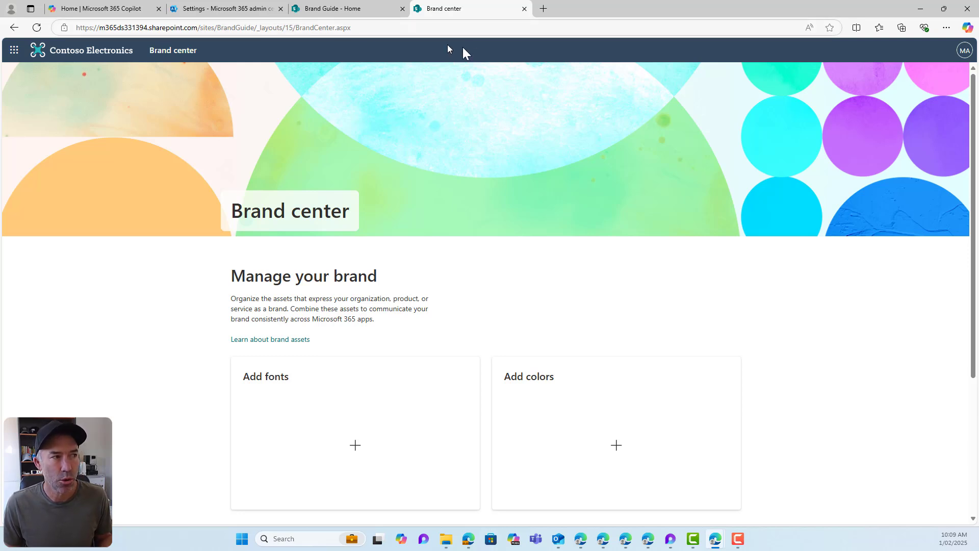
scroll(567, 169, "down", 2)
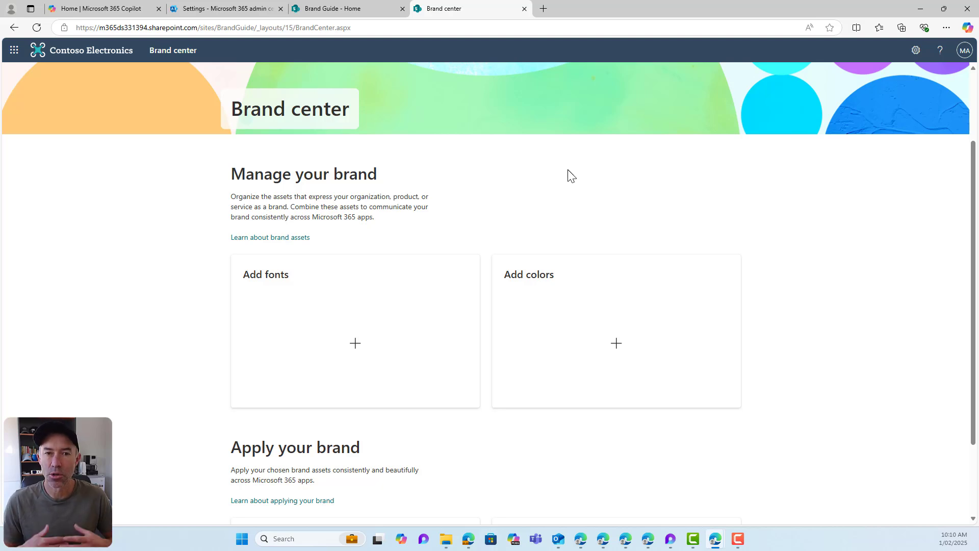
scroll(601, 170, "down", 2)
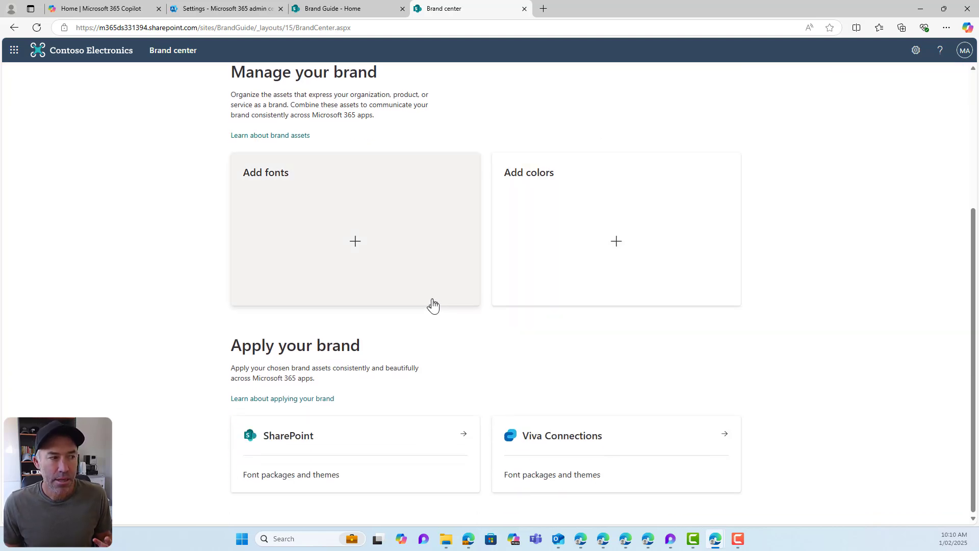
scroll(435, 252, "up", 1)
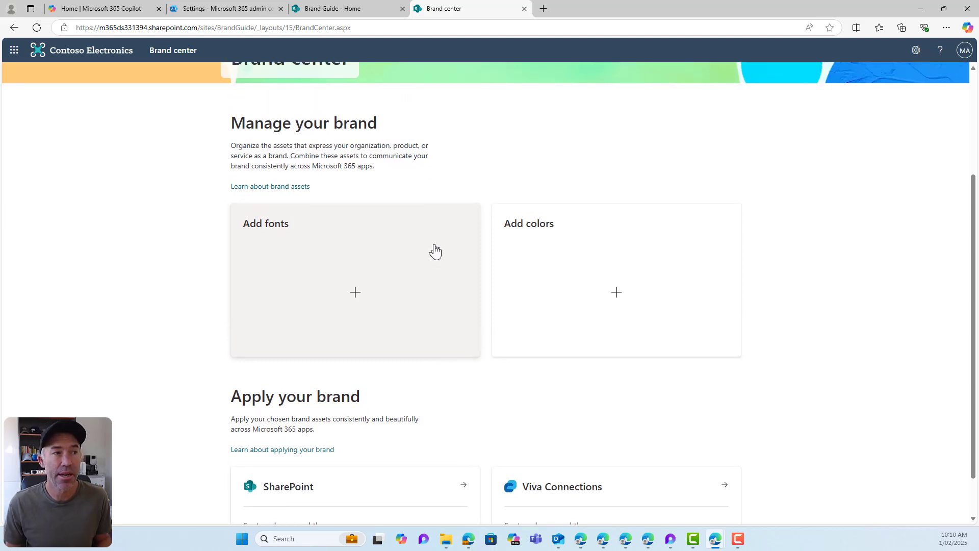
Search the web for "google fonts" in a new browser tab and open the Browse Fonts page of Google Fonts.
left_click(543, 9)
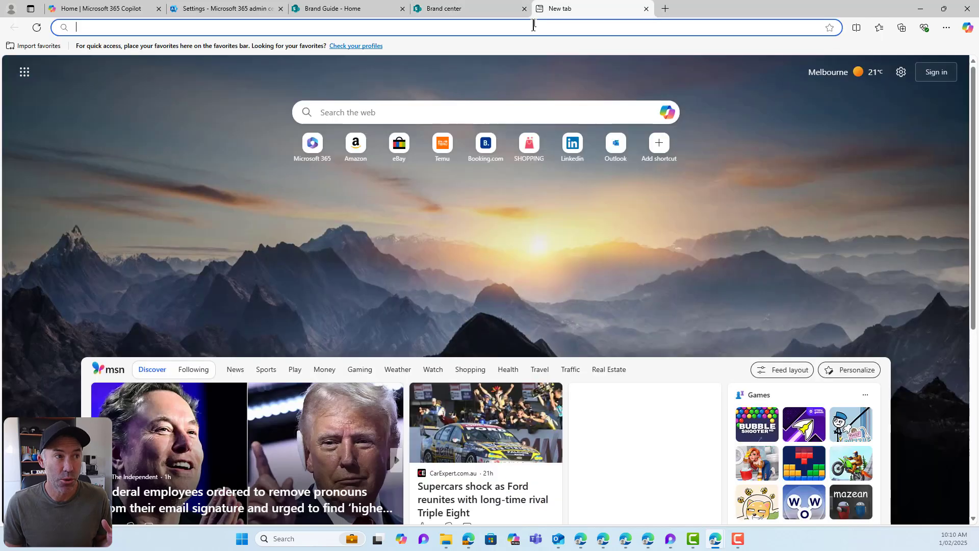
type("google ")
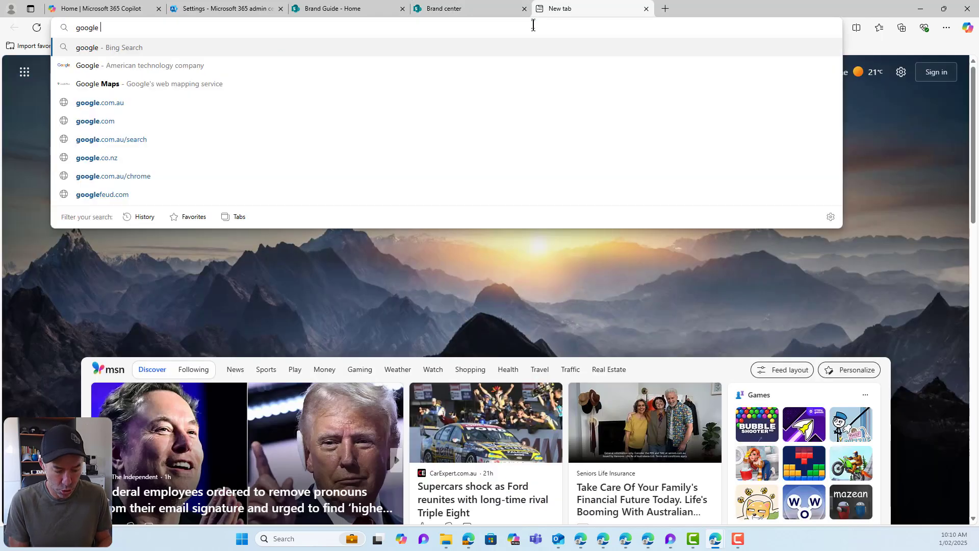
type("fonts")
key("Return")
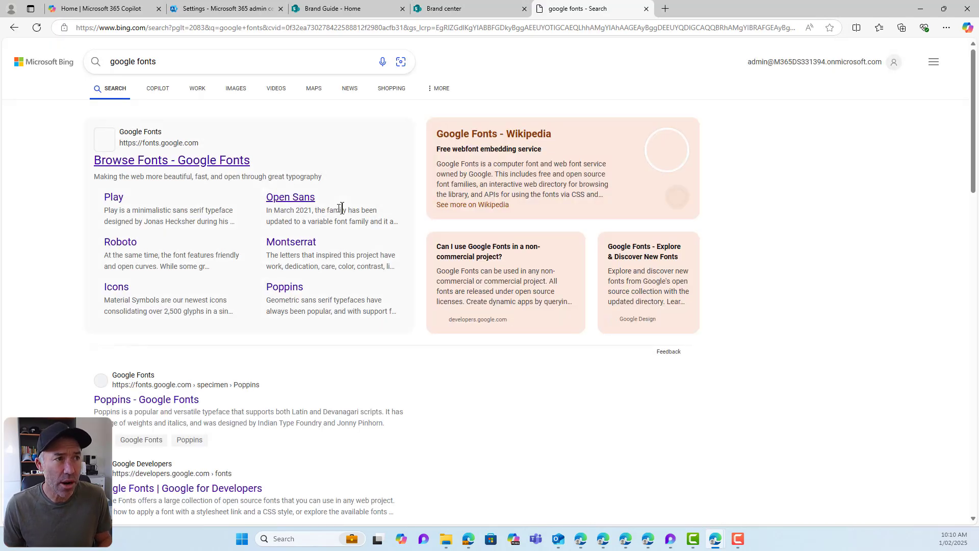
left_click(204, 162)
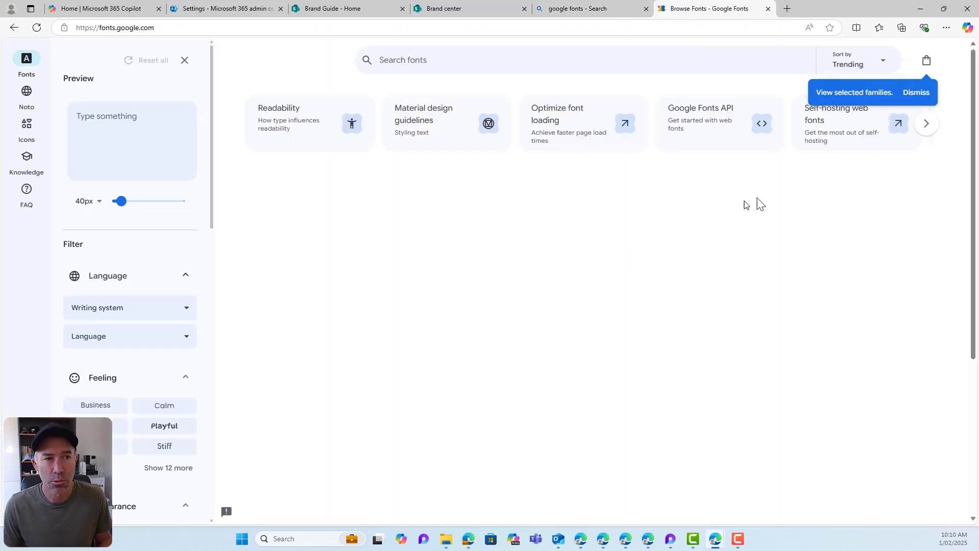
Examine the Roboto specimen page and browse the list of trending font families.
left_click(677, 299)
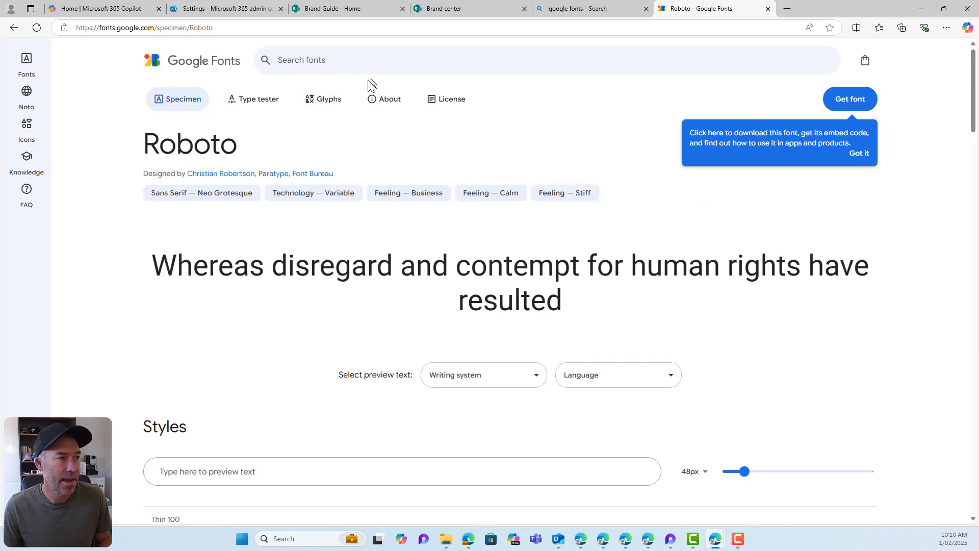
left_click(14, 27)
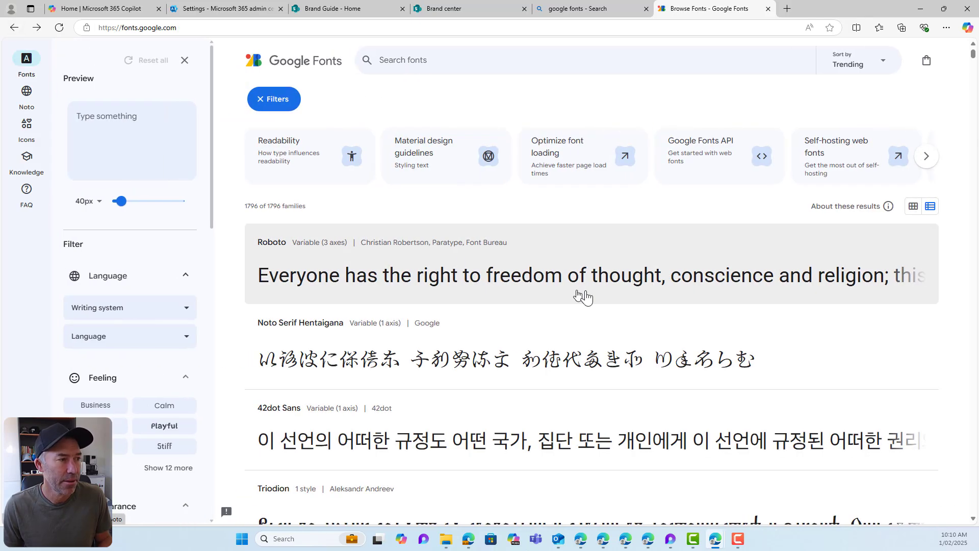
scroll(584, 295, "down", 3)
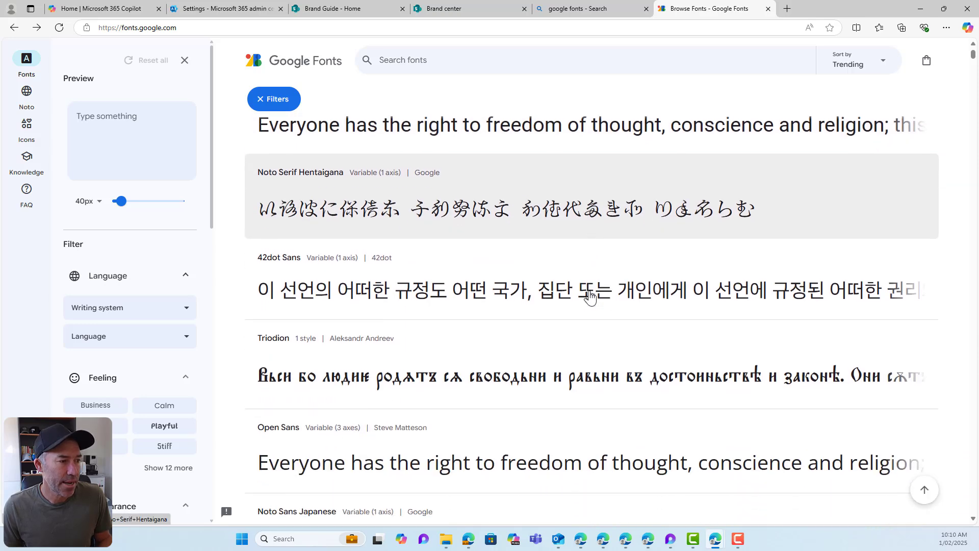
scroll(590, 296, "down", 1)
scroll(589, 297, "down", 2)
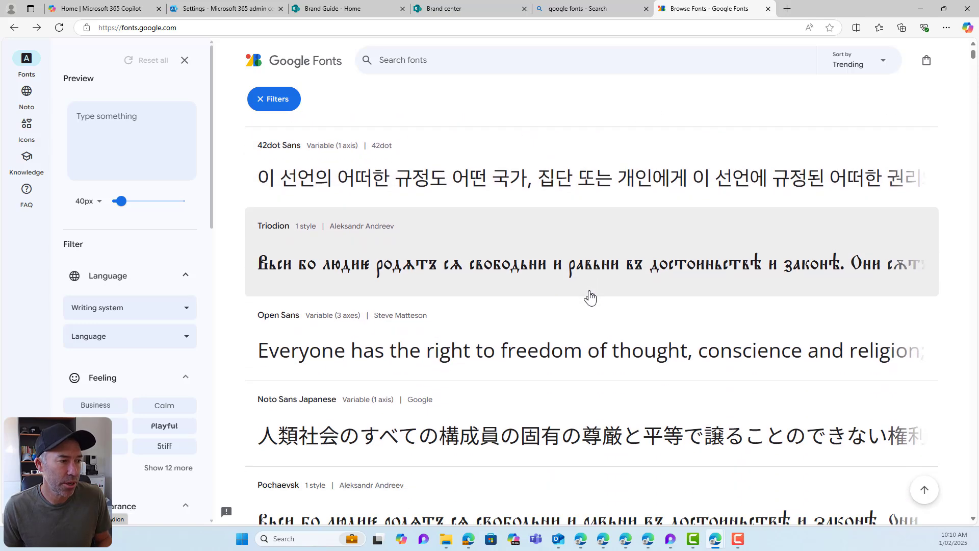
scroll(590, 296, "up", 5)
scroll(590, 296, "up", 1)
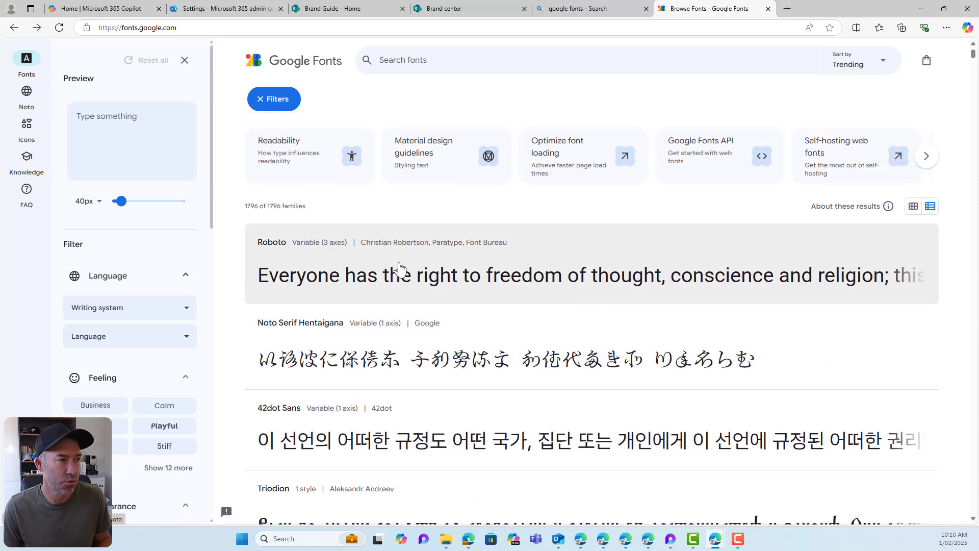
Select the Roboto font family and download it.
left_click(619, 253)
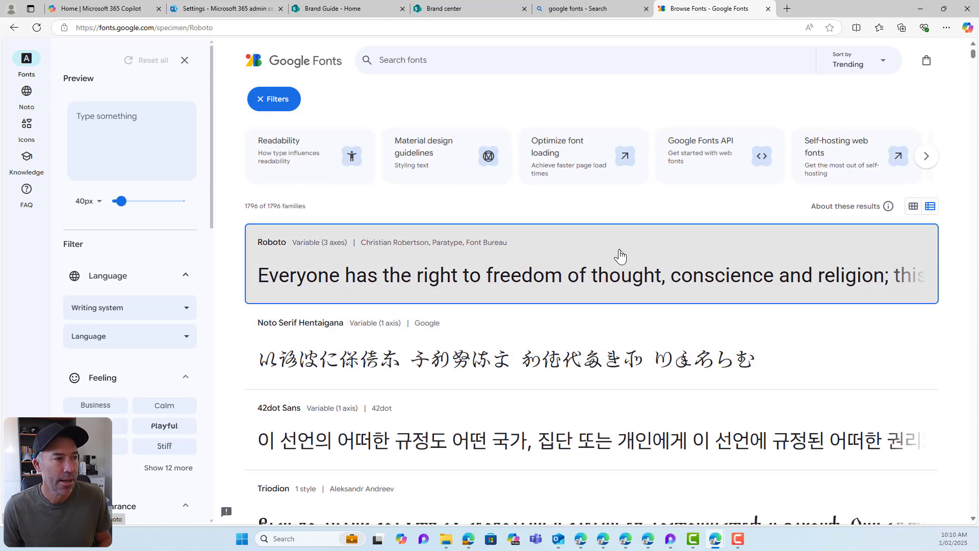
left_click(838, 106)
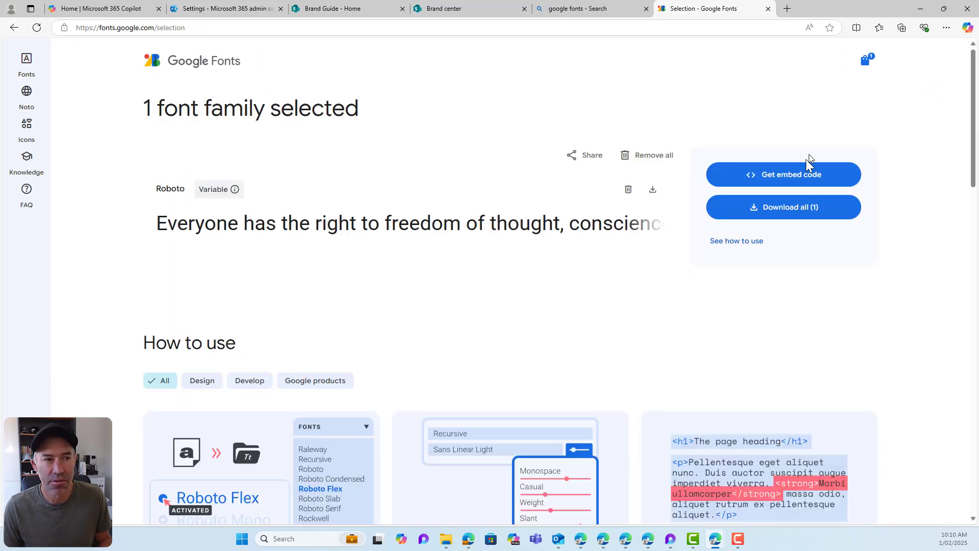
left_click(782, 215)
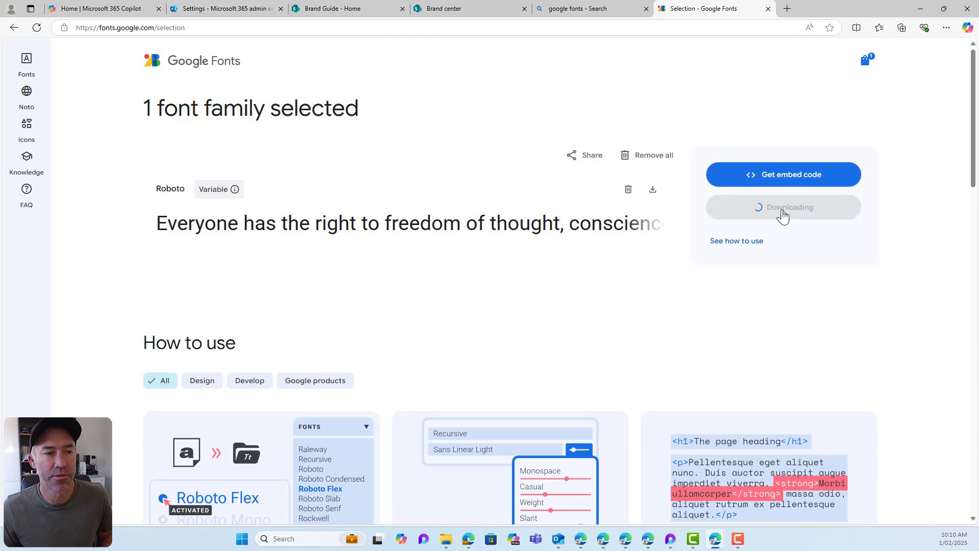
Locate the downloaded Roboto.zip in its folder and extract it to a Roboto folder in Downloads.
mouse_move(767, 75)
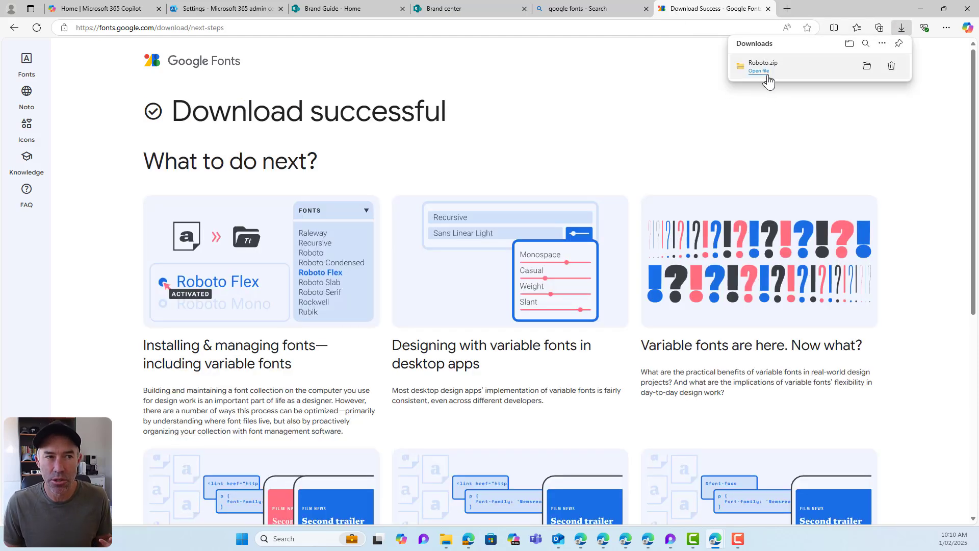
left_click(865, 68)
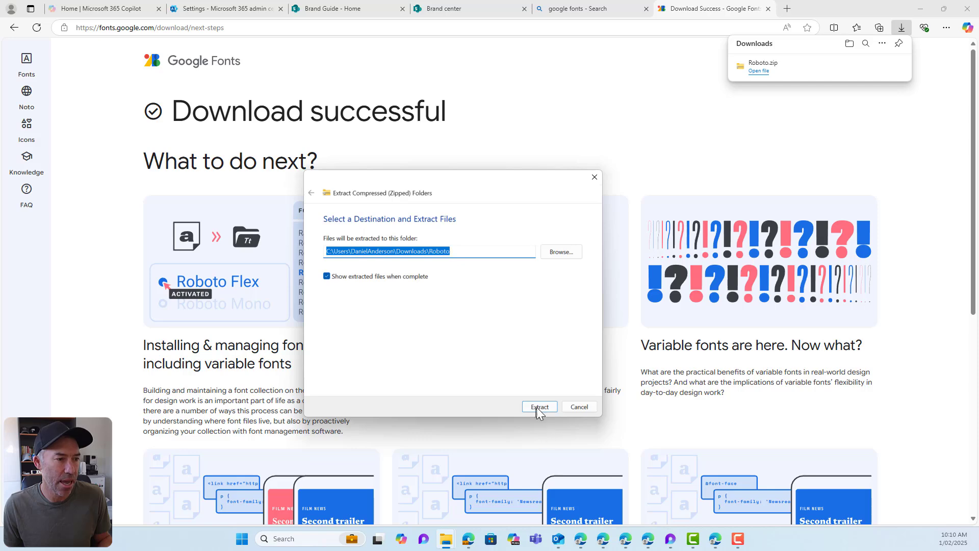
left_click(539, 406)
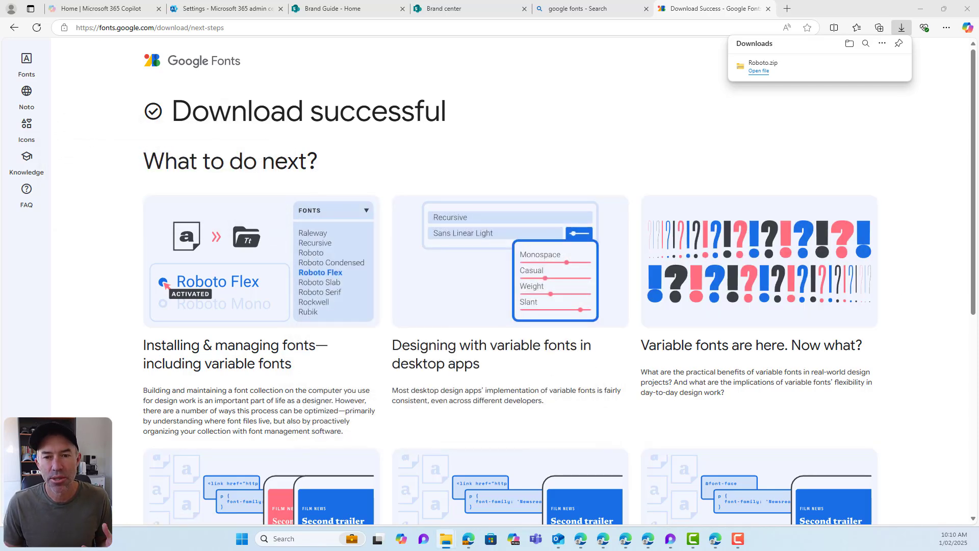
Upload the extracted Roboto TTF files to the Brand fonts library in the Brand center.
left_click(444, 14)
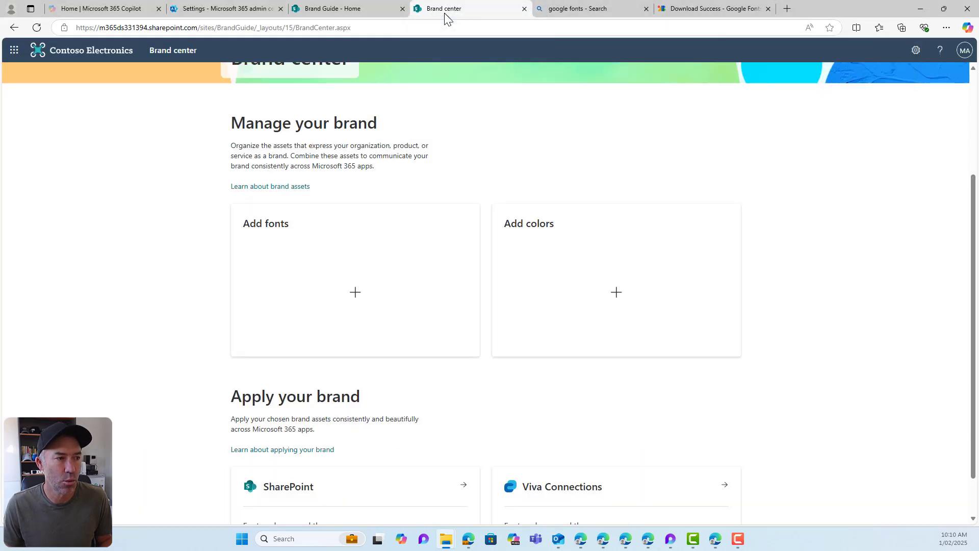
left_click(356, 302)
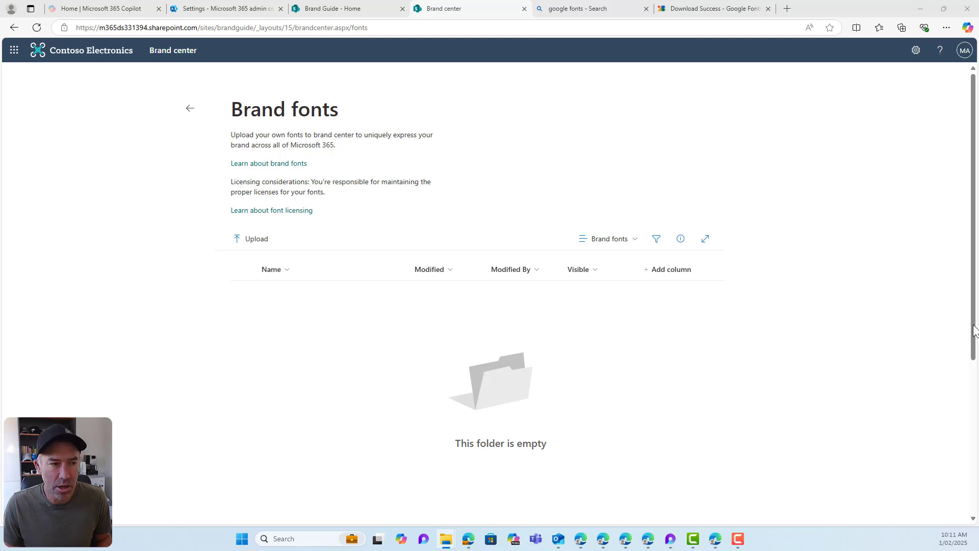
left_click_drag(974, 329, 415, 317)
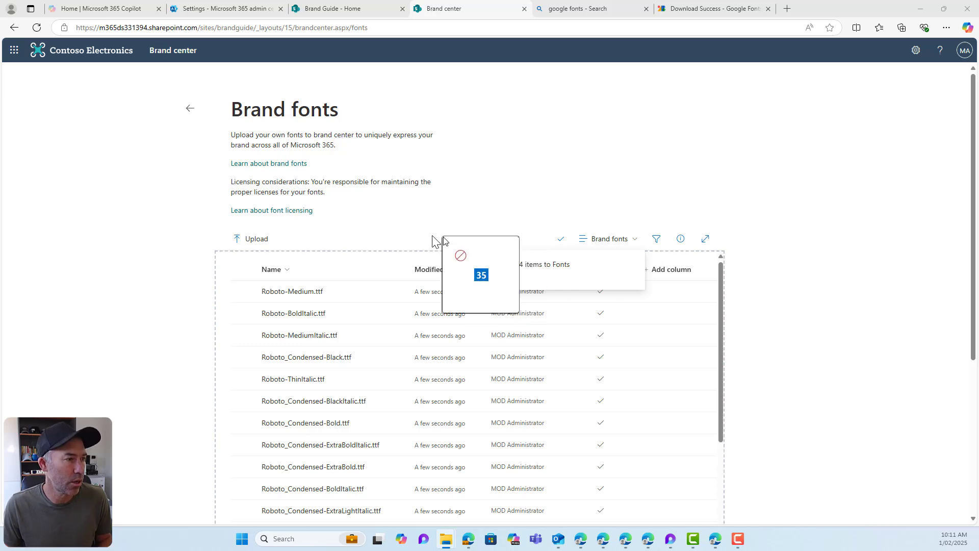
Upload the 35 Montagu Slab font files to the Brand fonts library and check the font list and upload progress.
left_click_drag(437, 237, 408, 266)
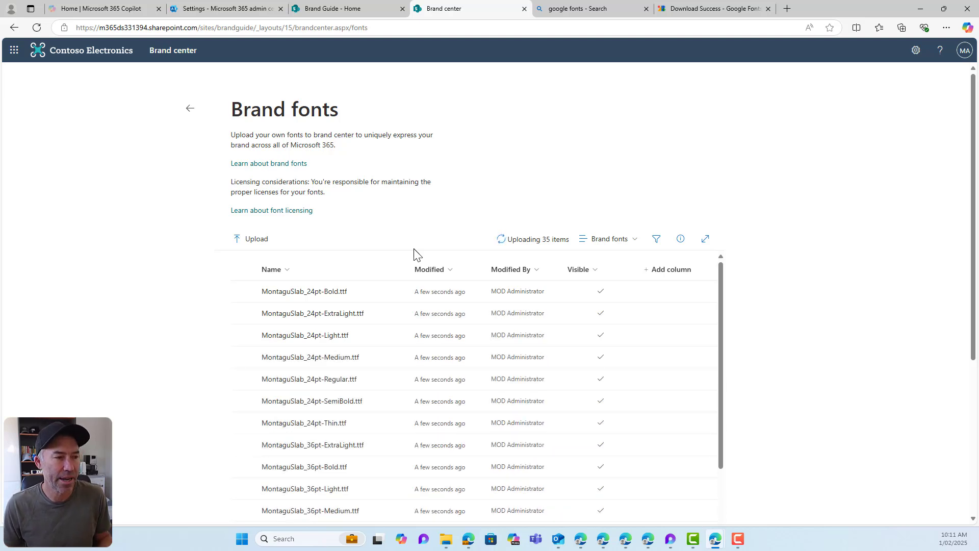
scroll(684, 345, "down", 3)
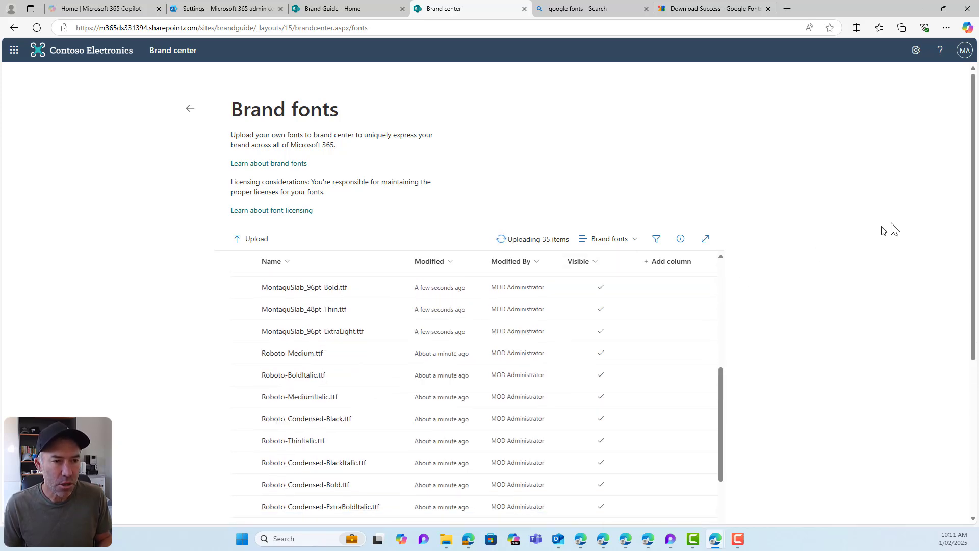
scroll(892, 229, "down", 5)
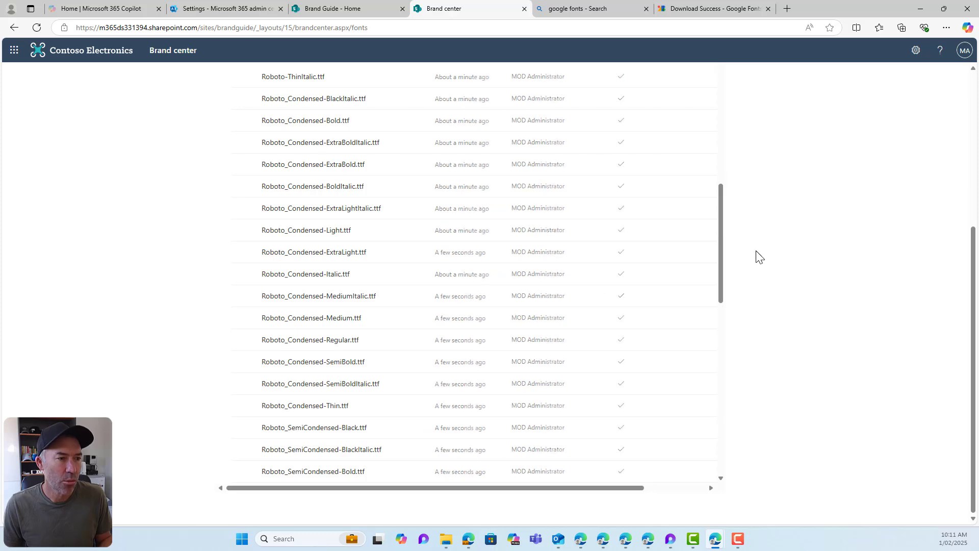
scroll(759, 257, "up", 5)
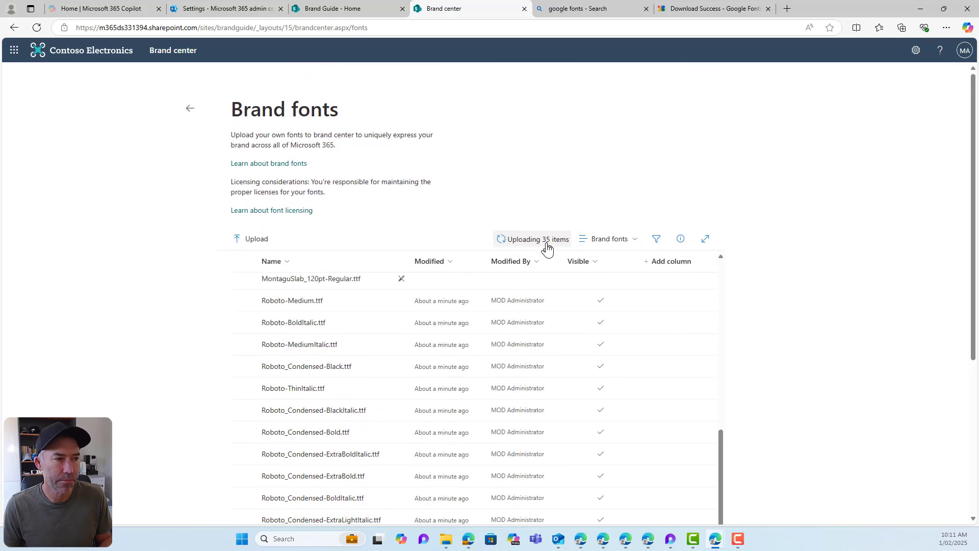
left_click(548, 246)
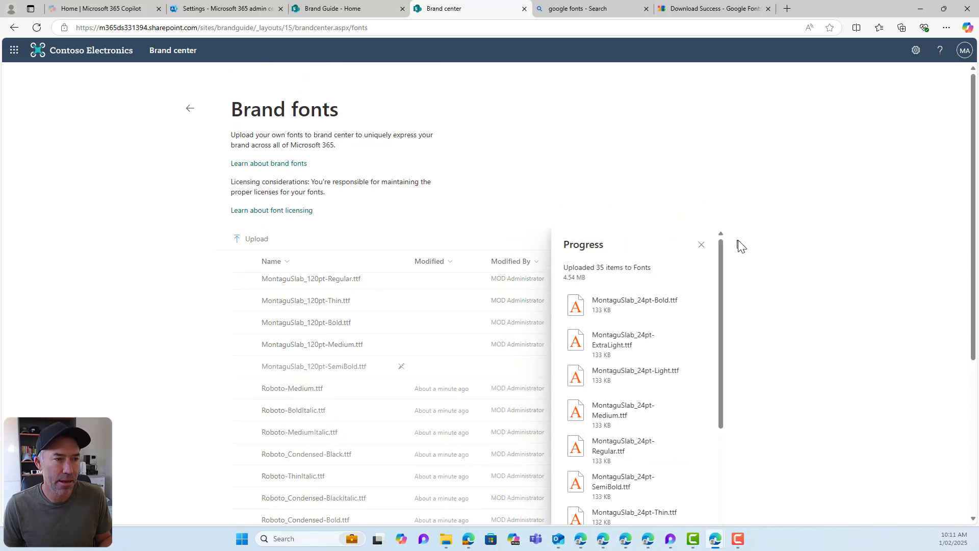
left_click(701, 245)
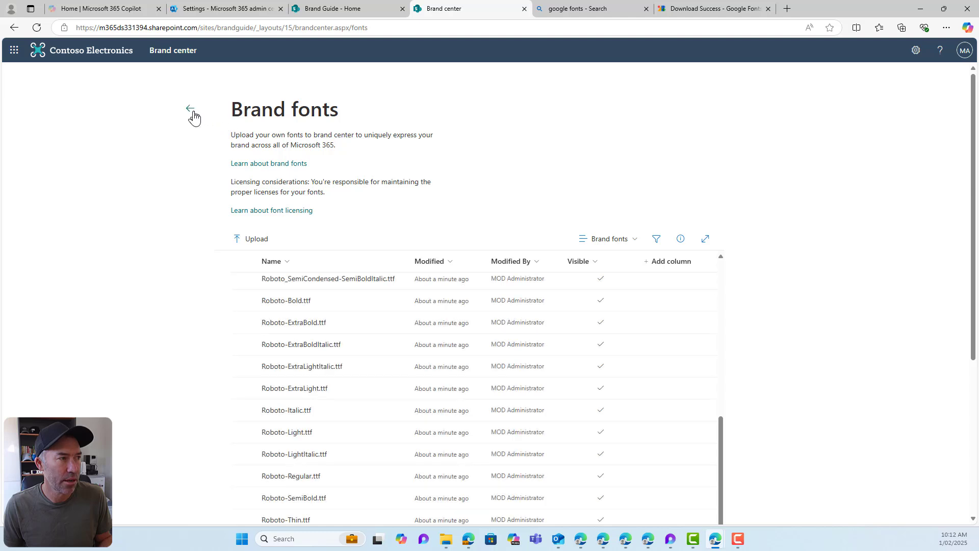
Return to the Brand center overview and open the Brand colors page.
left_click(189, 108)
scroll(537, 234, "down", 3)
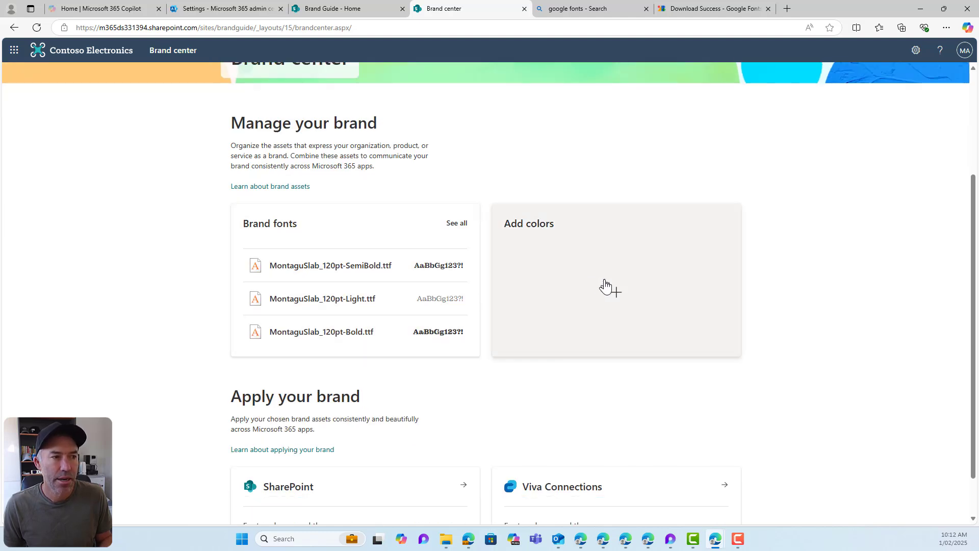
left_click(606, 286)
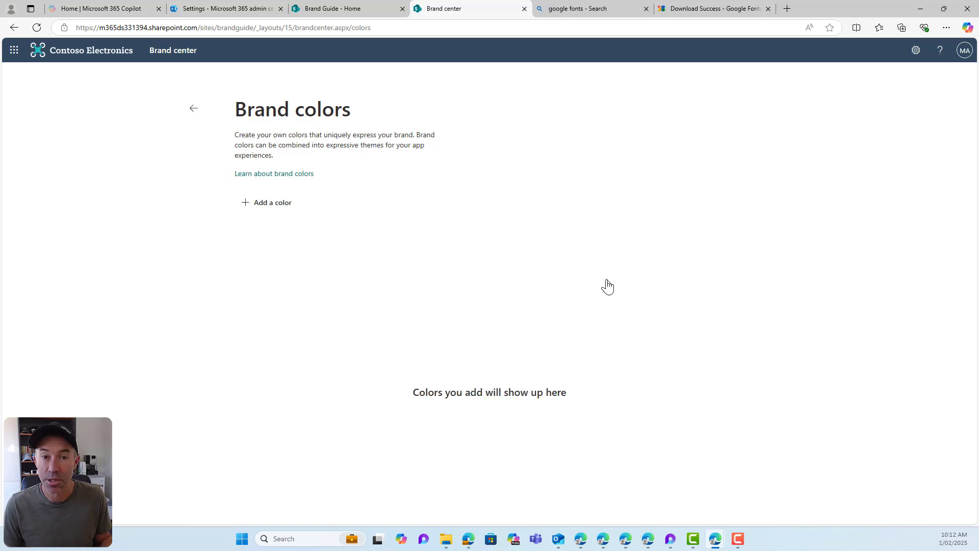
Add a brand color with hex code 15202B and the title "Dark BLue", and save it.
left_click(276, 209)
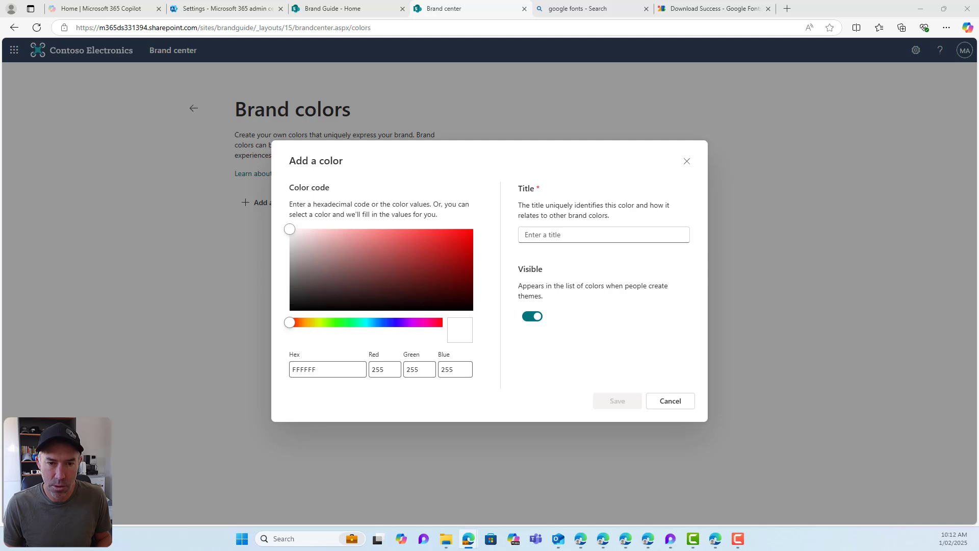
left_click(340, 369)
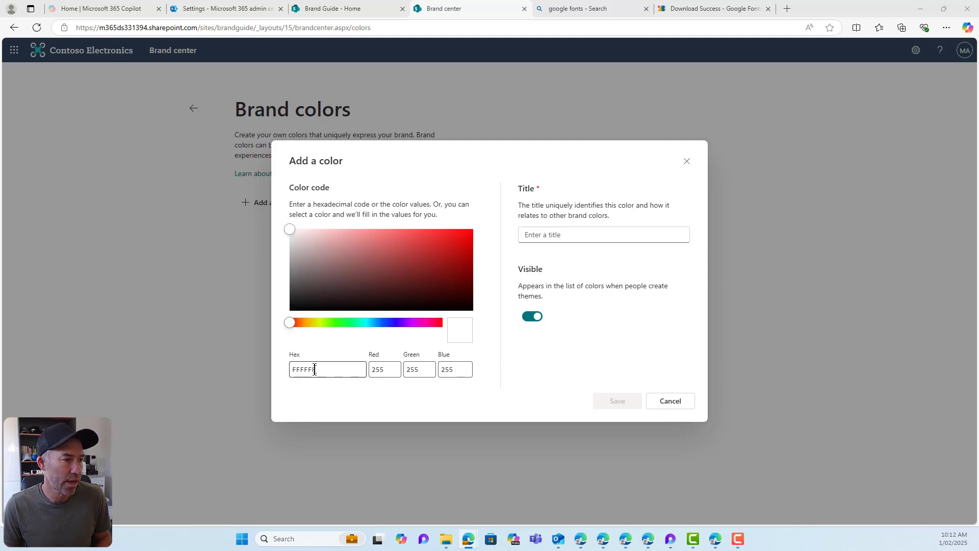
double_click(306, 368)
left_click(340, 369)
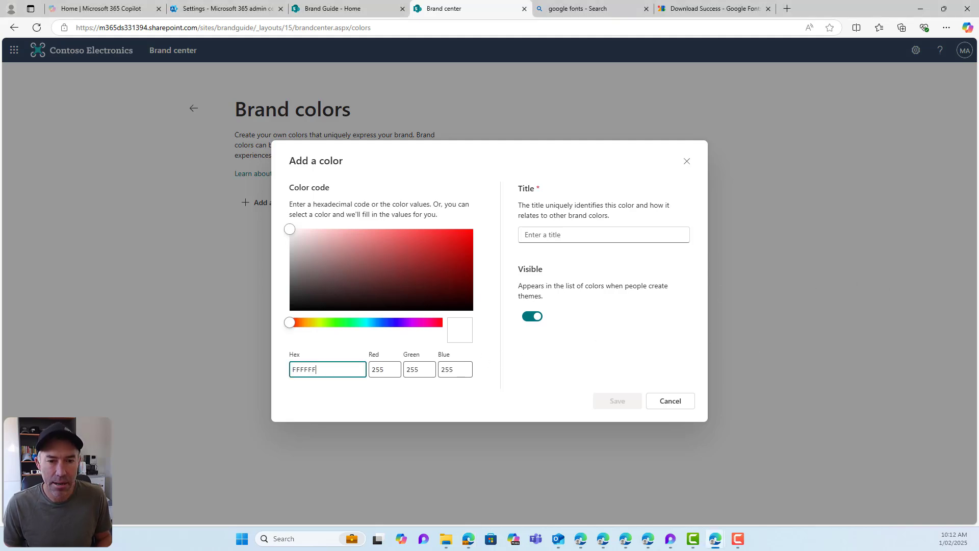
key("alt+Tab")
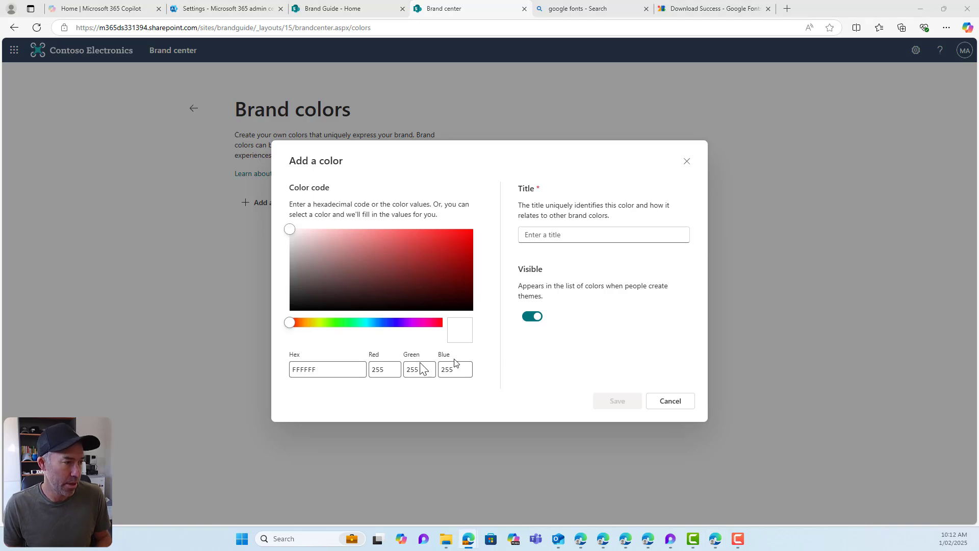
left_click(354, 370)
double_click(308, 369)
type("15202B")
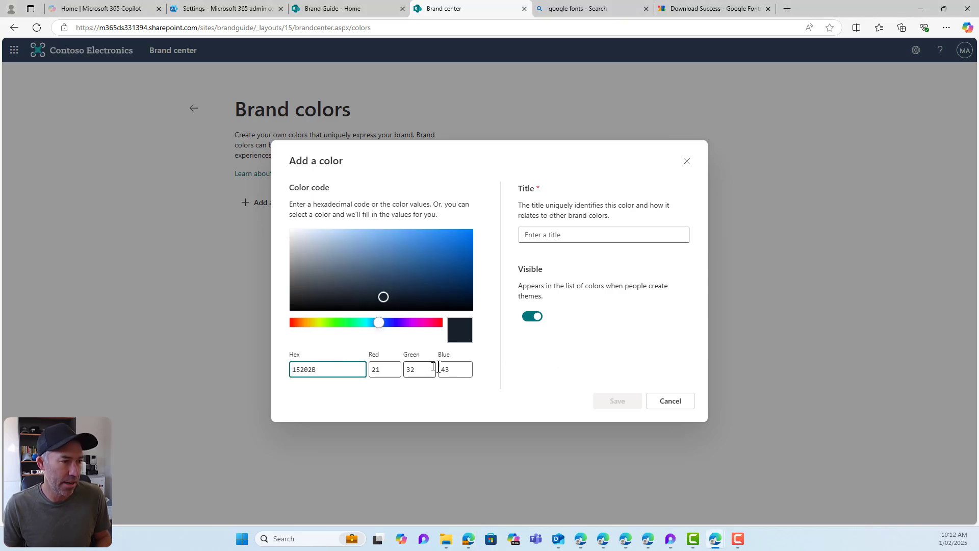
left_click(570, 234)
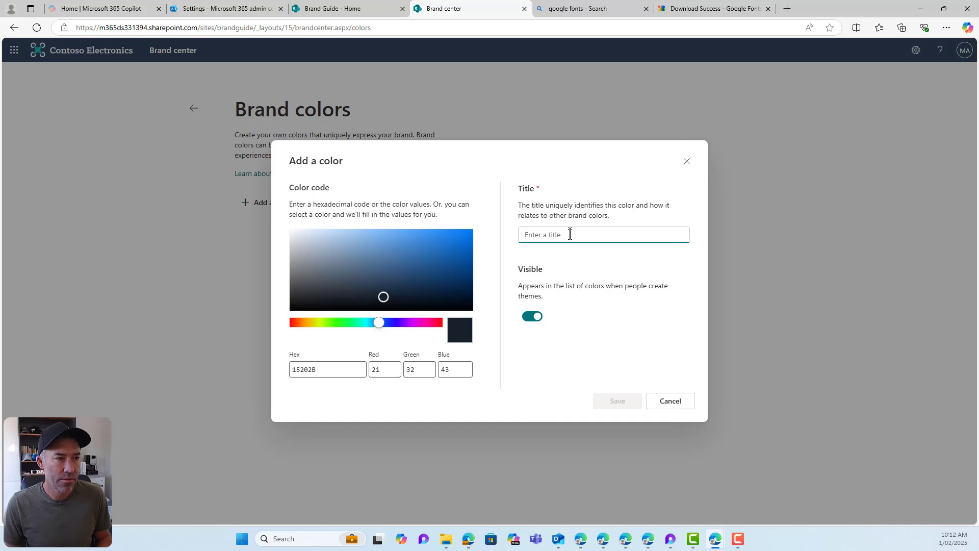
type("Dark BLue")
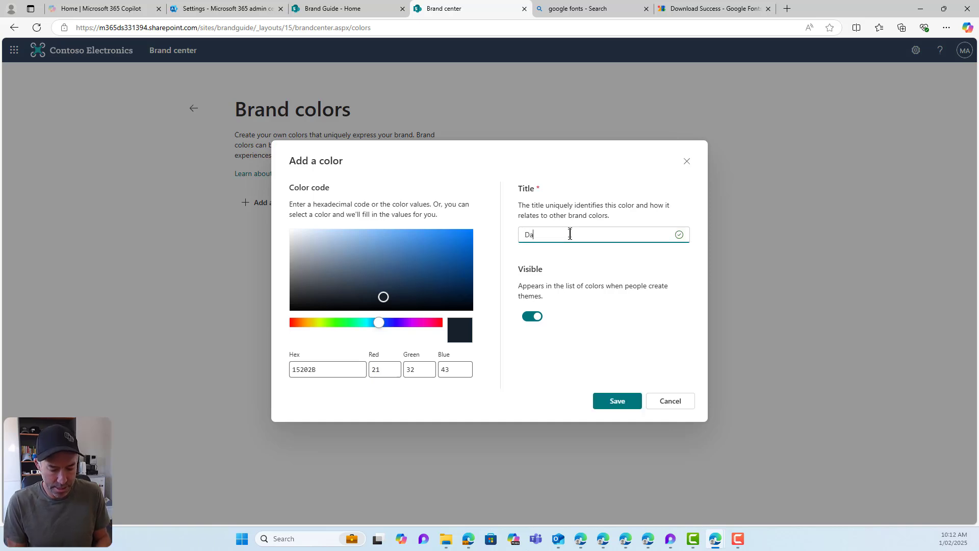
left_click(612, 403)
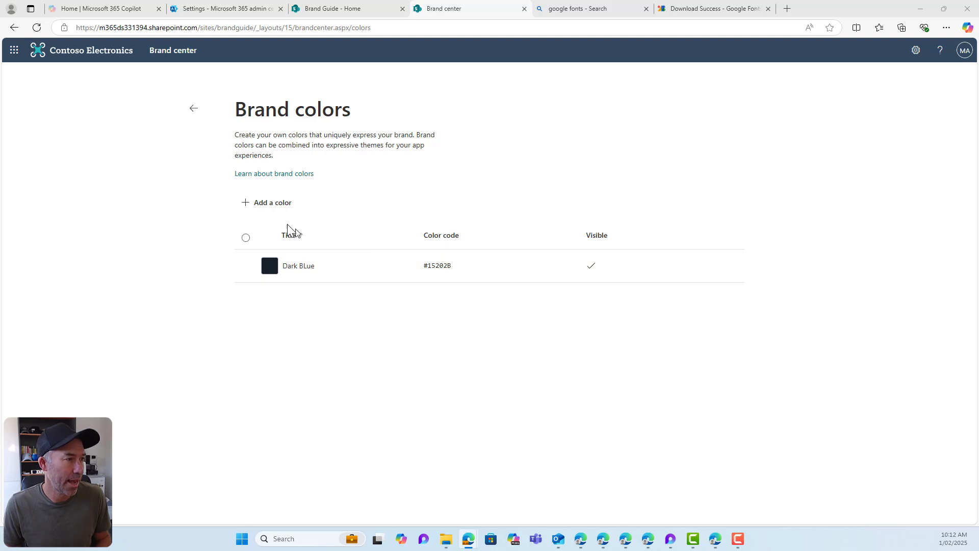
Add a second brand color with hex code F24F2A and the title "Orange", and save it.
left_click(270, 204)
double_click(309, 371)
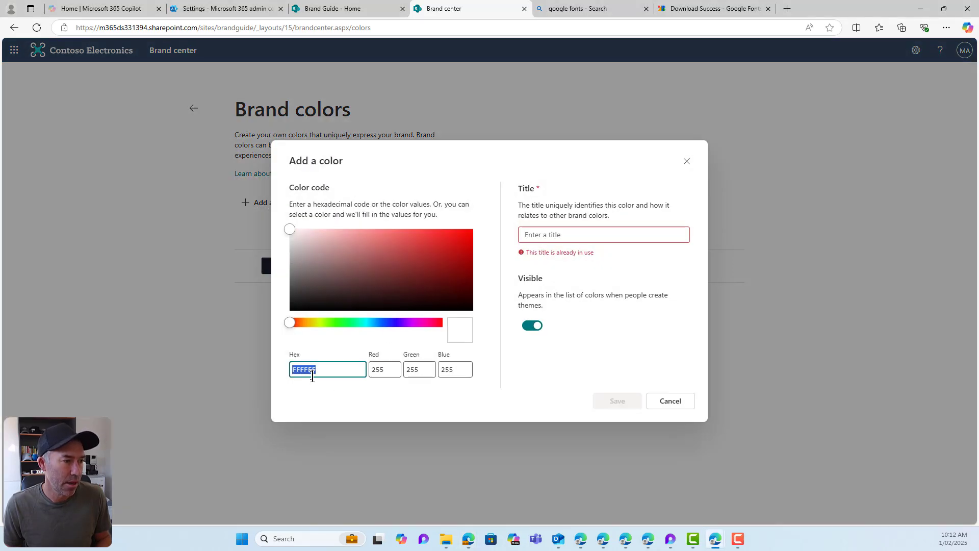
type("F24F2A")
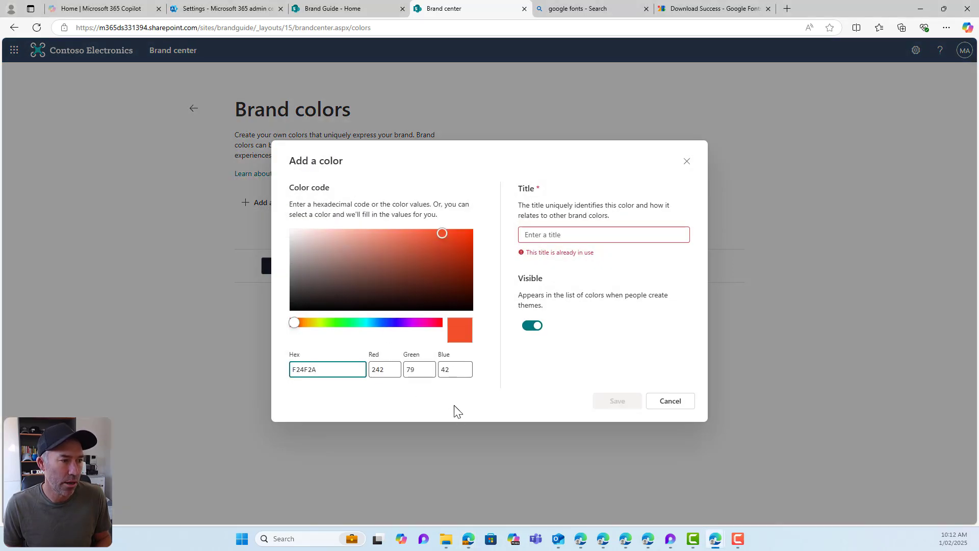
left_click(582, 235)
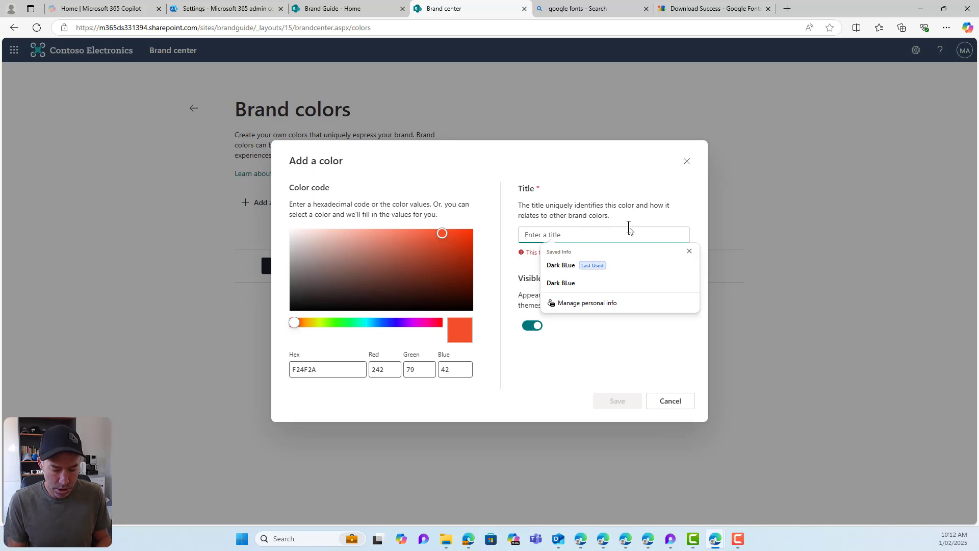
type("Ora")
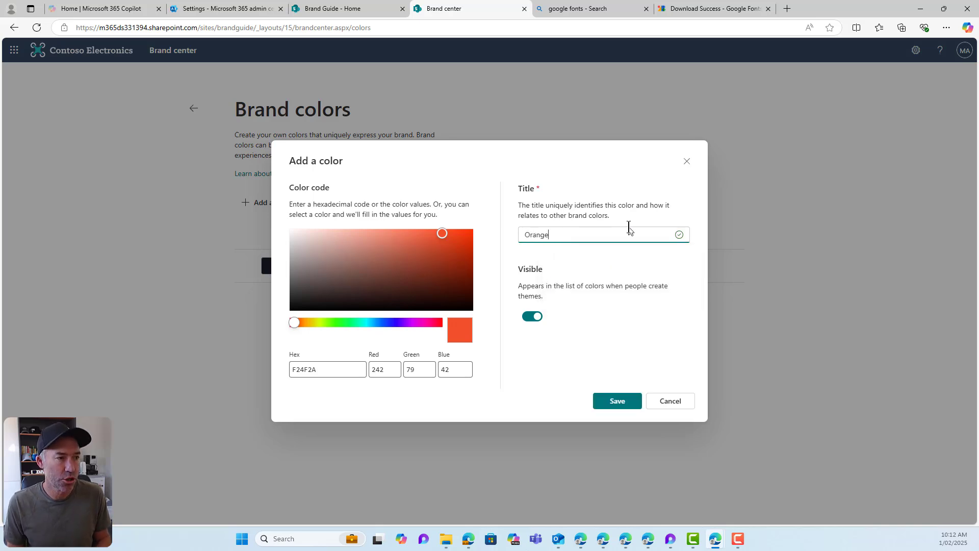
type("nge")
left_click(627, 405)
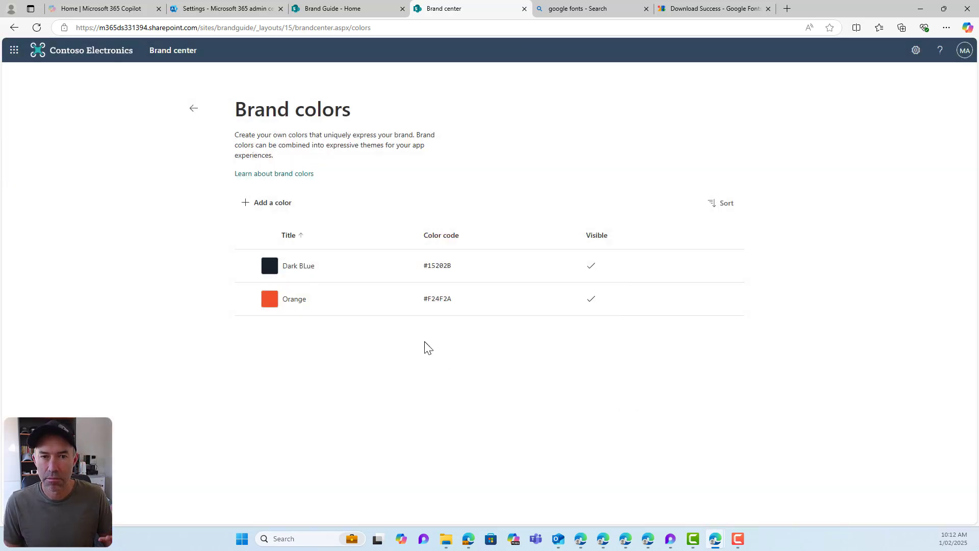
Go back to the Brand center, open the SharePoint branding page and examine its Font packages and Themes sections.
left_click(192, 108)
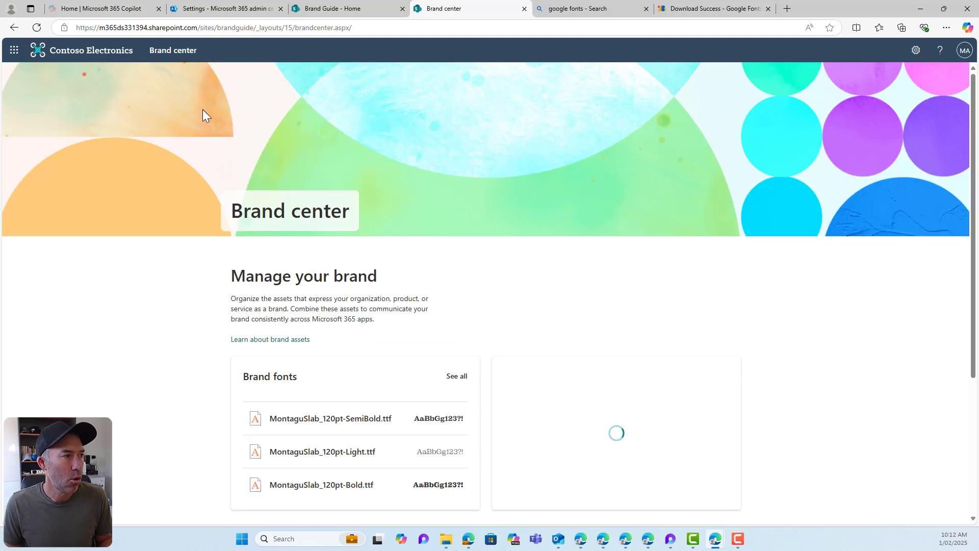
scroll(474, 279, "down", 4)
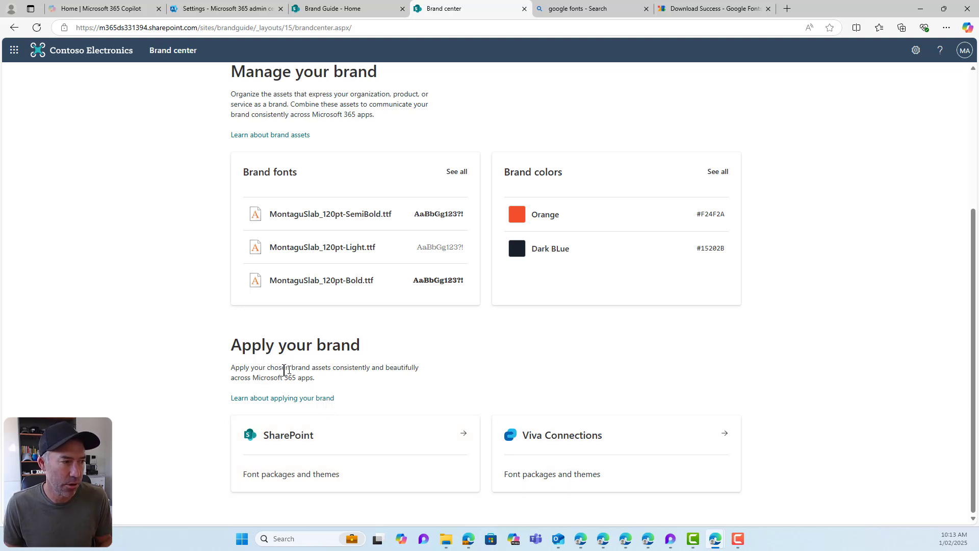
left_click(329, 470)
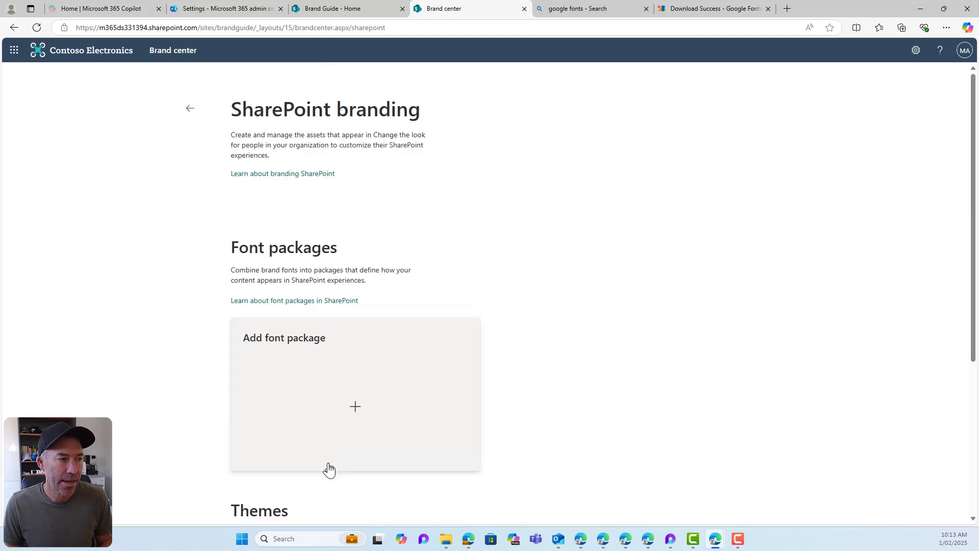
scroll(415, 316, "down", 3)
scroll(416, 320, "up", 2)
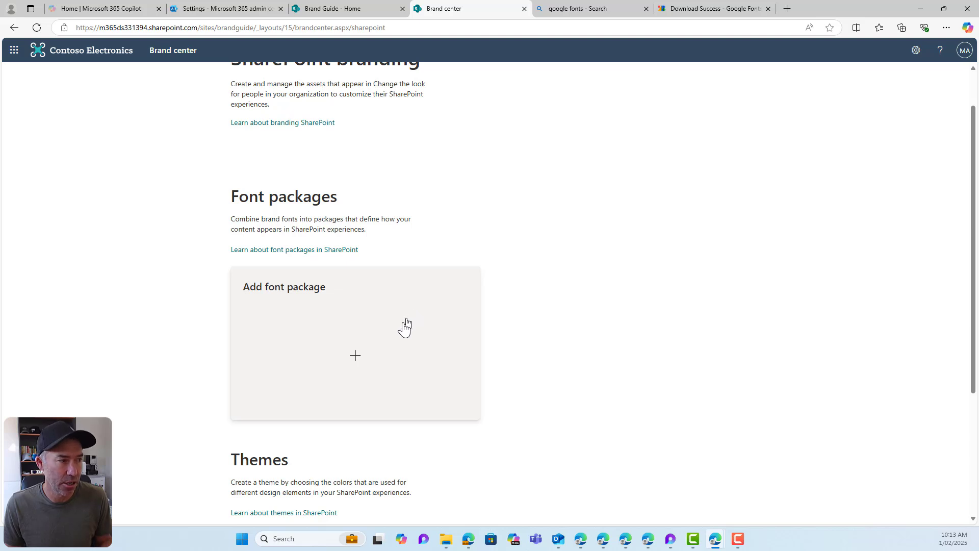
scroll(354, 271, "up", 1)
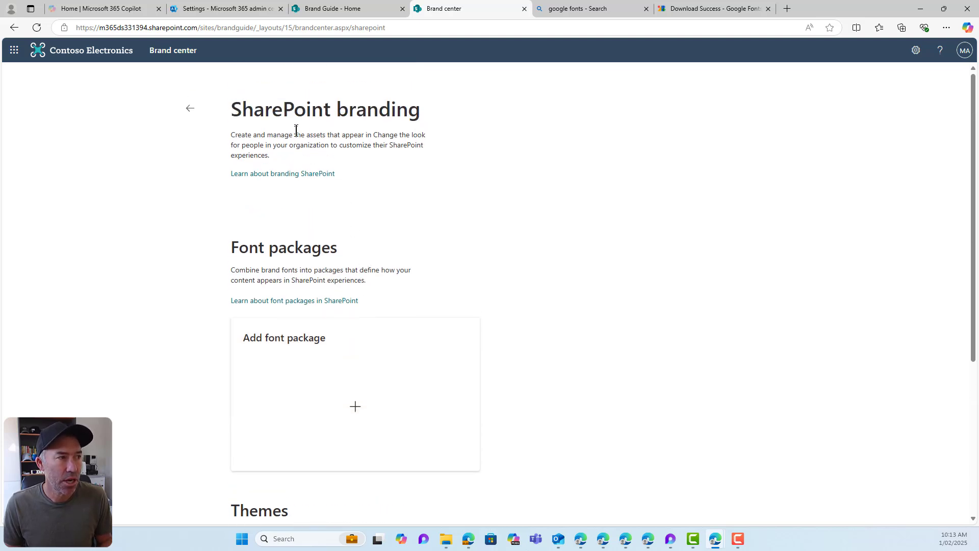
left_click_drag(234, 272, 392, 286)
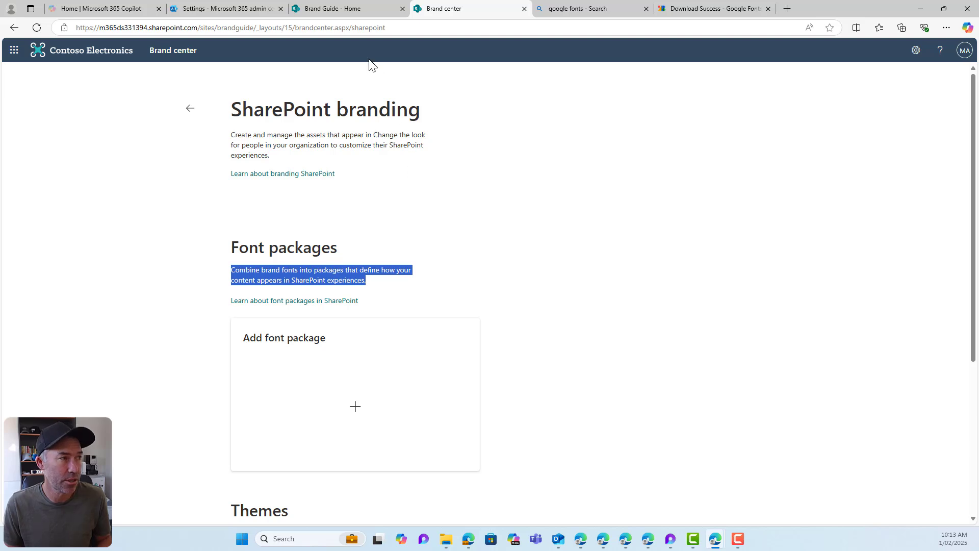
Open SharePoint in a new tab from the Brand Guide site and reach The Landing's home page through its drone laws news post.
left_click(344, 9)
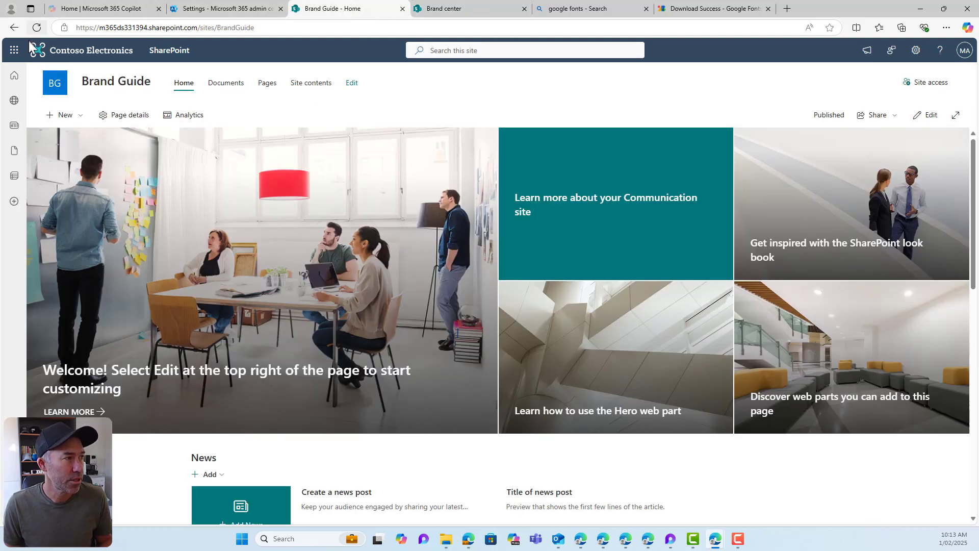
left_click(14, 51)
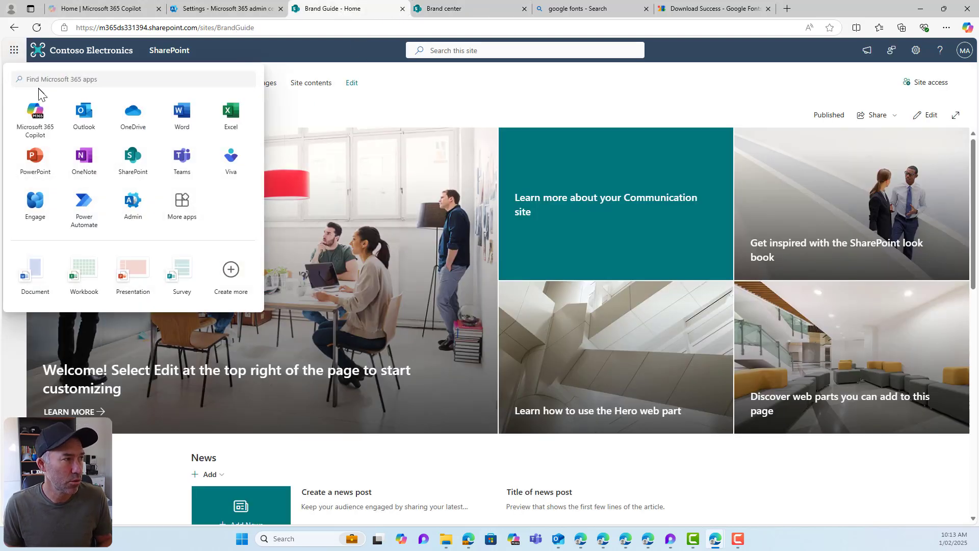
right_click(136, 166)
left_click(172, 165)
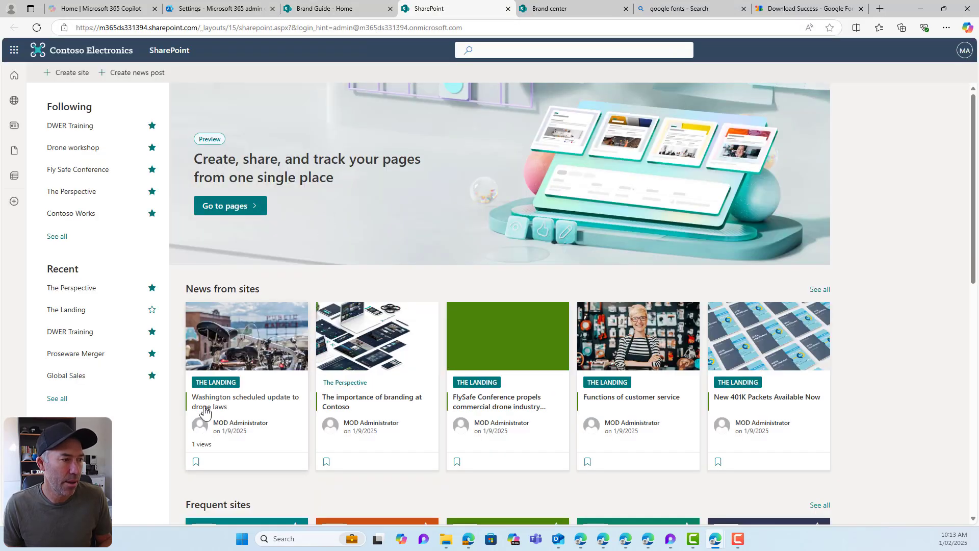
left_click(220, 401)
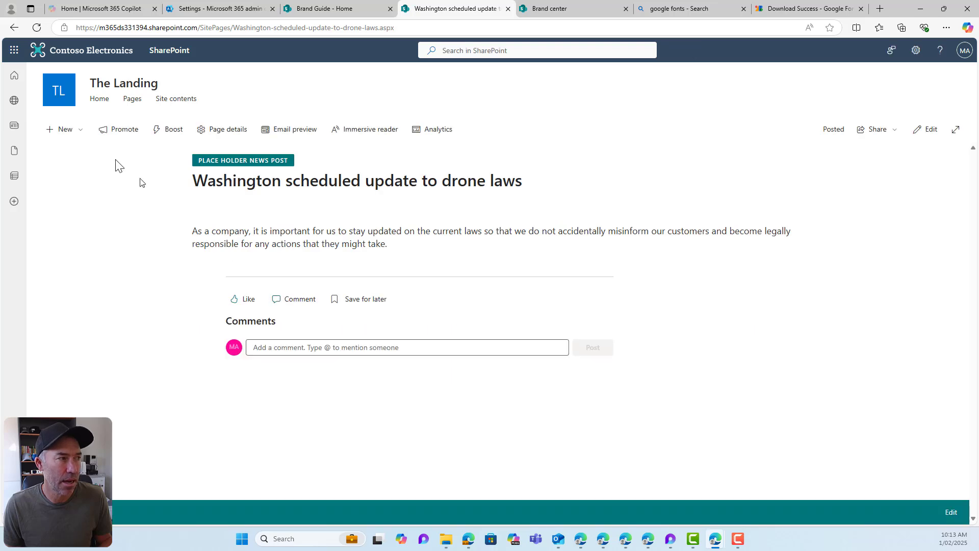
left_click(120, 82)
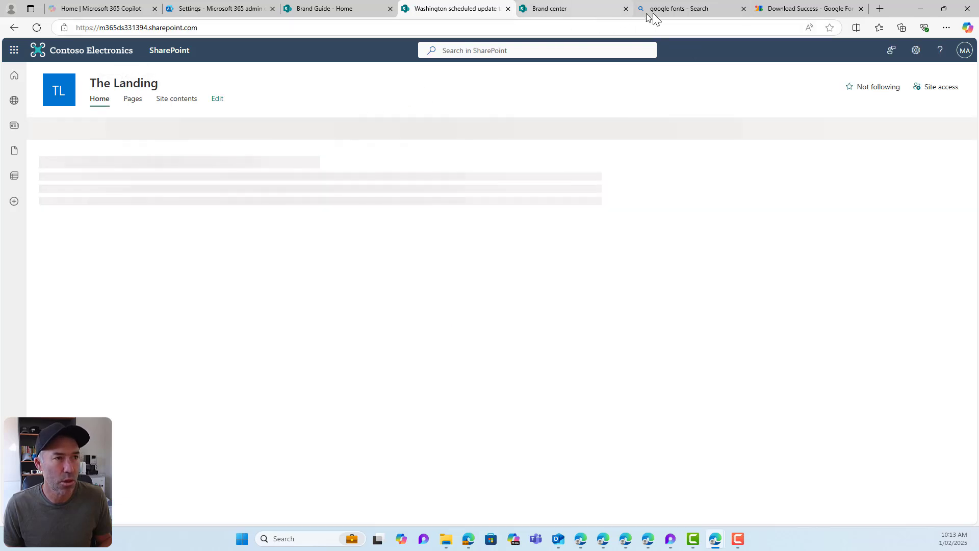
Close the two Google Fonts tabs and return to the SharePoint branding page in the Brand center.
left_click(743, 8)
left_click(743, 9)
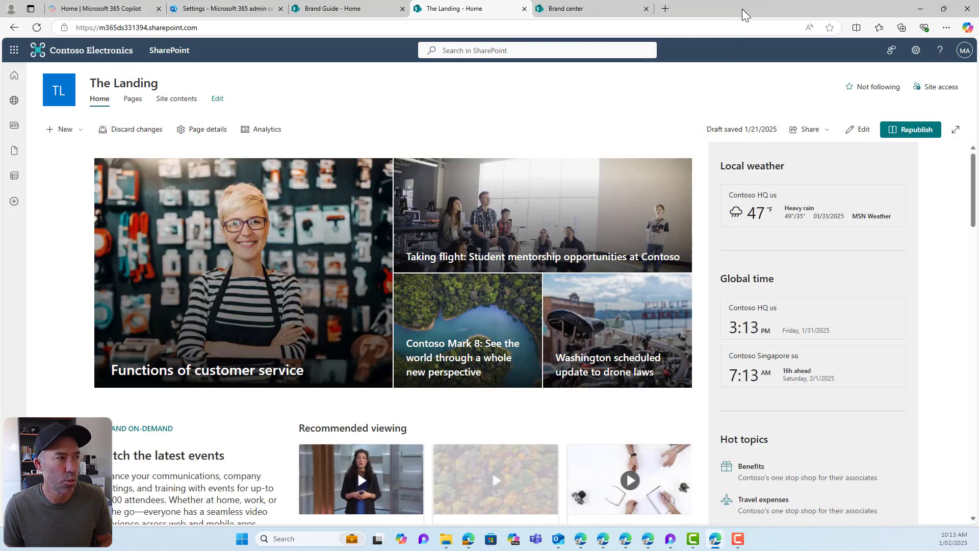
left_click(351, 8)
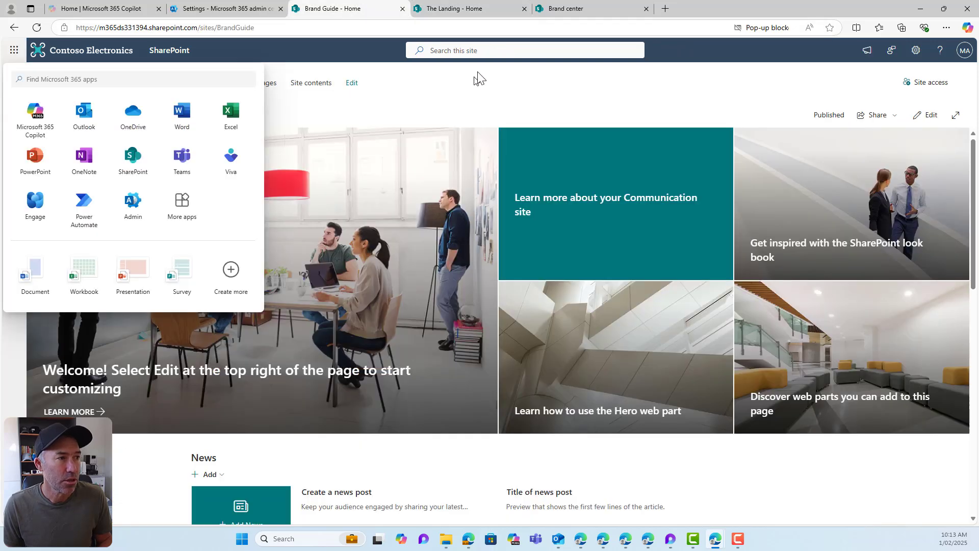
left_click(565, 9)
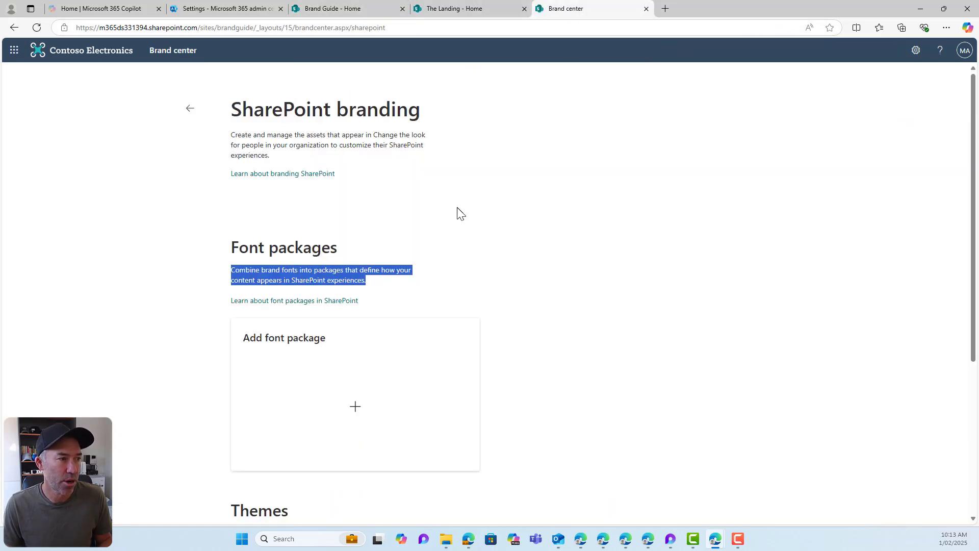
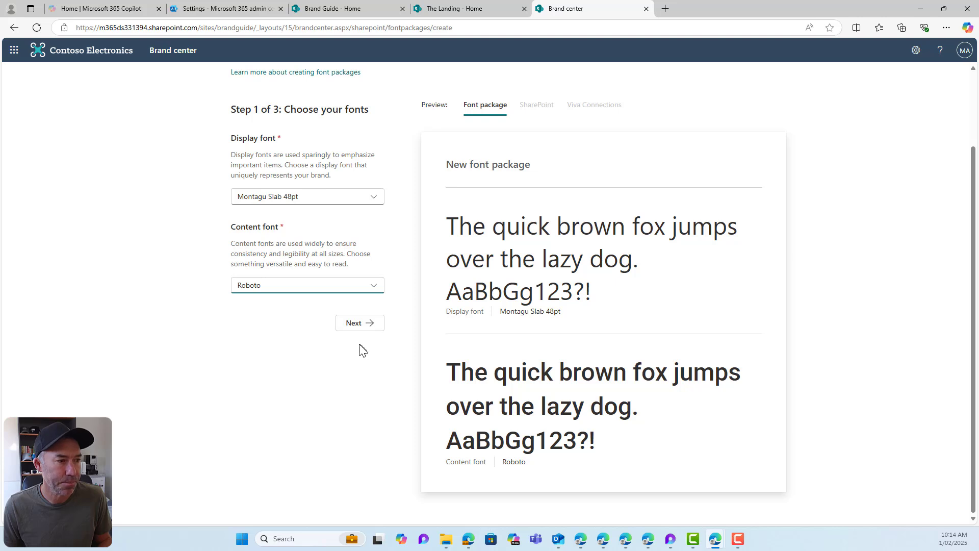
Continue to the font assignment stage, assigning Montagu Slab 48pt to Title and Headline and Roboto to Body.
left_click(350, 324)
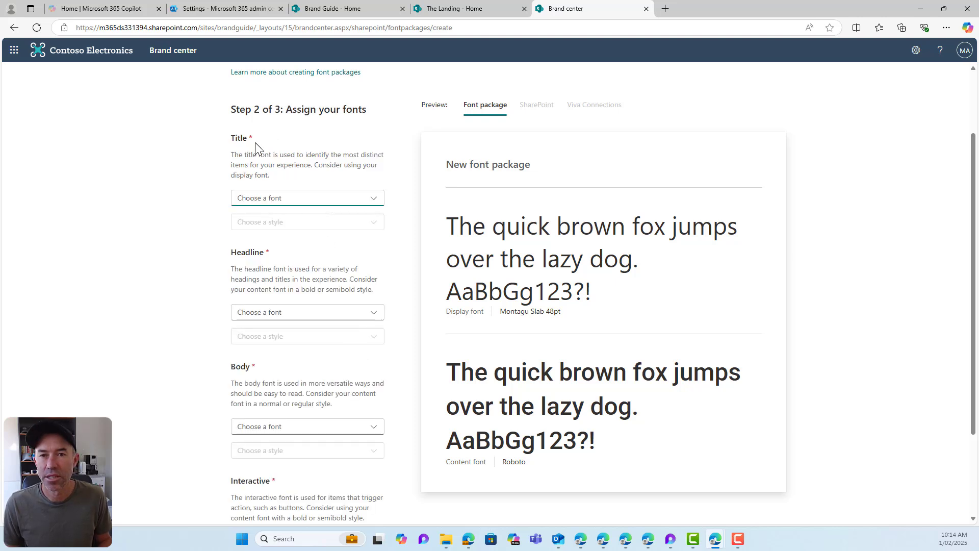
left_click(258, 198)
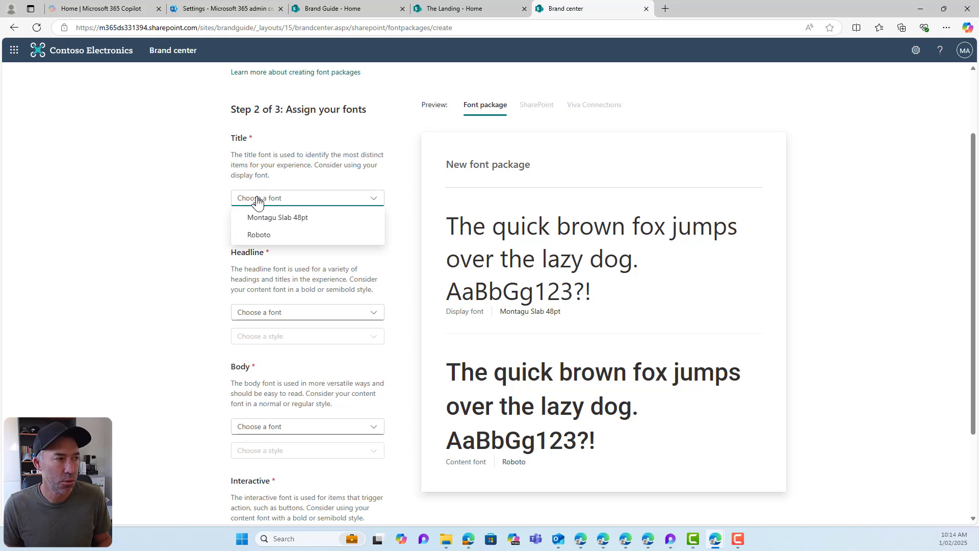
left_click(263, 221)
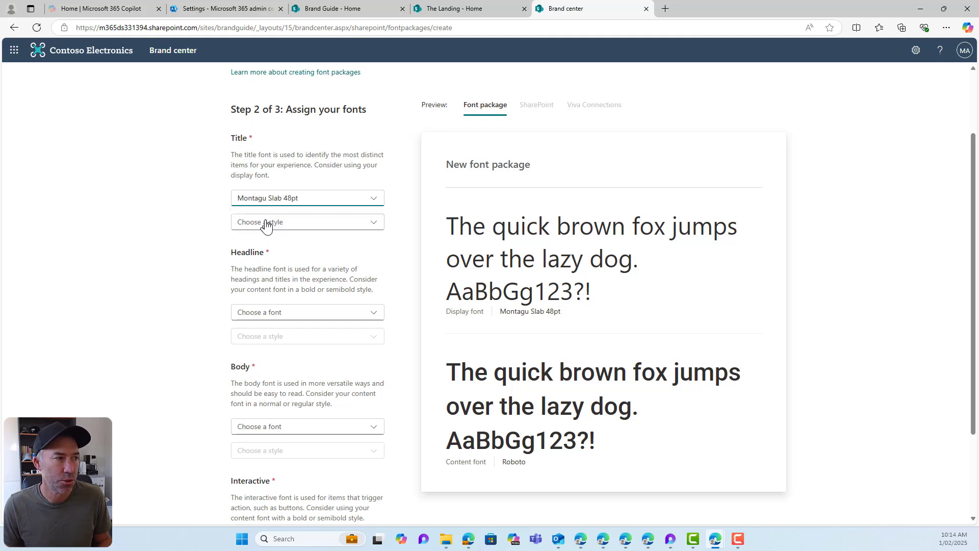
left_click(283, 313)
left_click(282, 332)
scroll(291, 338, "down", 2)
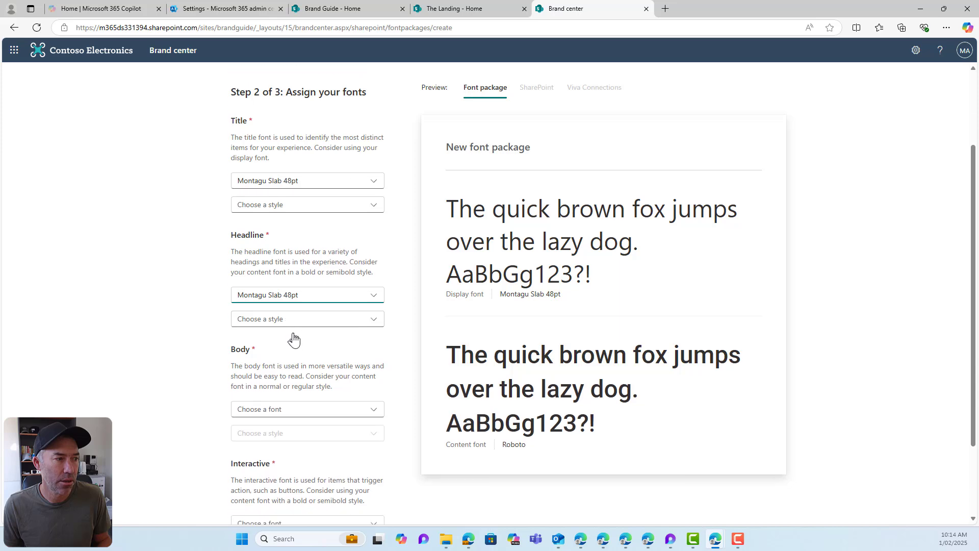
left_click(299, 327)
left_click(292, 360)
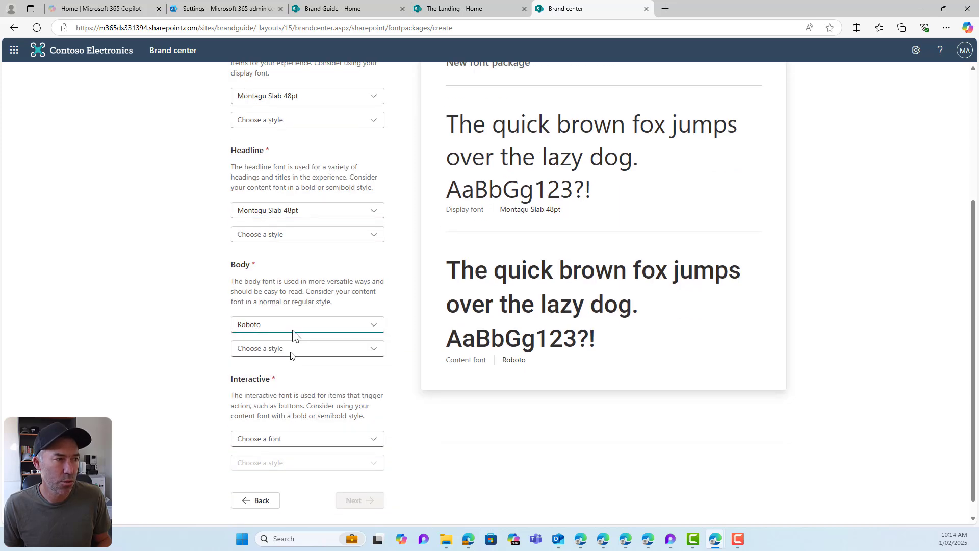
Set the font styles to Bold for Title, SemiBold for Headline and Regular for Body.
scroll(299, 240, "up", 1)
left_click(312, 172)
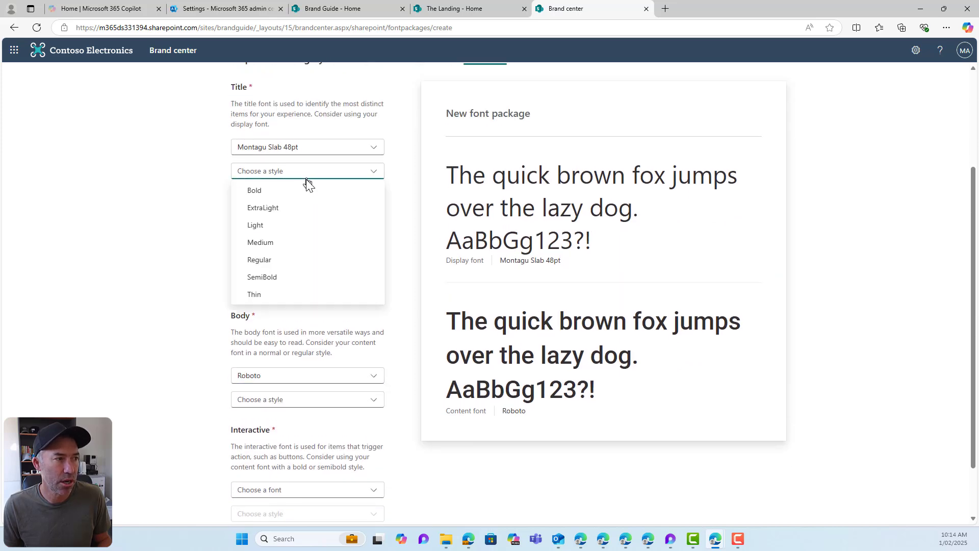
left_click(298, 193)
scroll(316, 213, "down", 1)
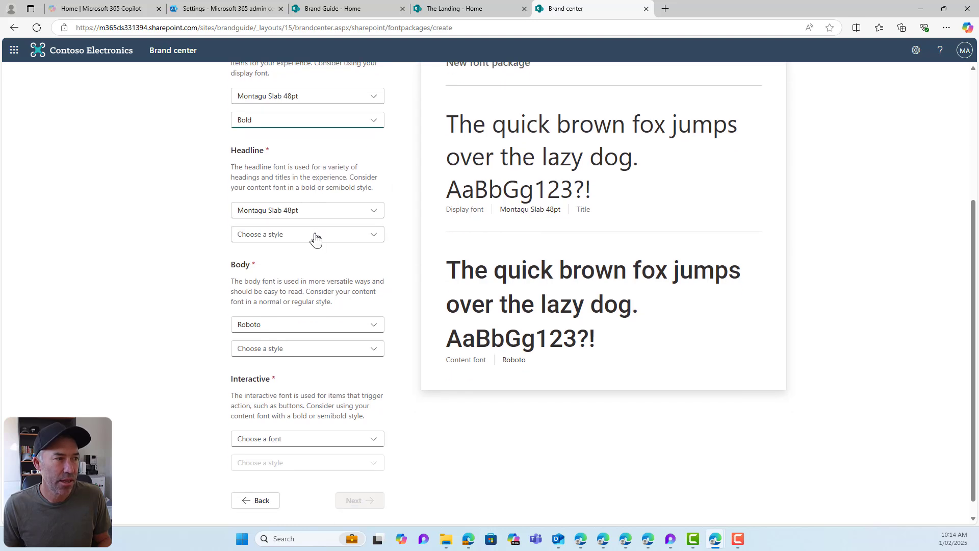
left_click(312, 236)
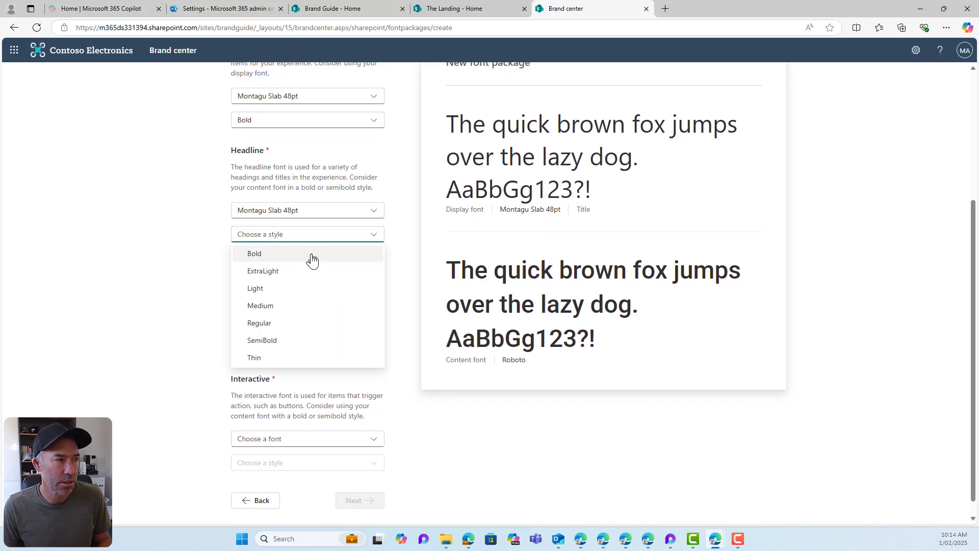
left_click(311, 340)
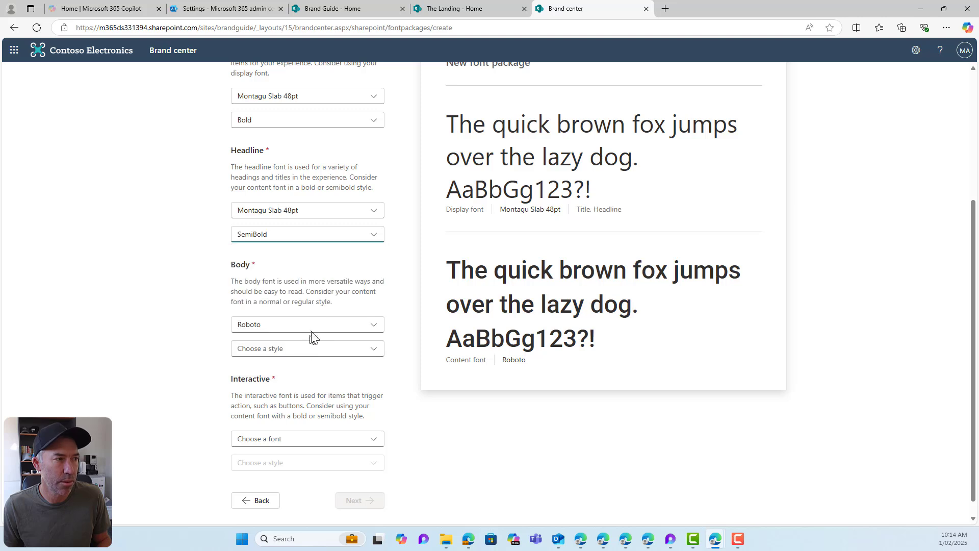
scroll(315, 249, "up", 1)
scroll(284, 173, "down", 1)
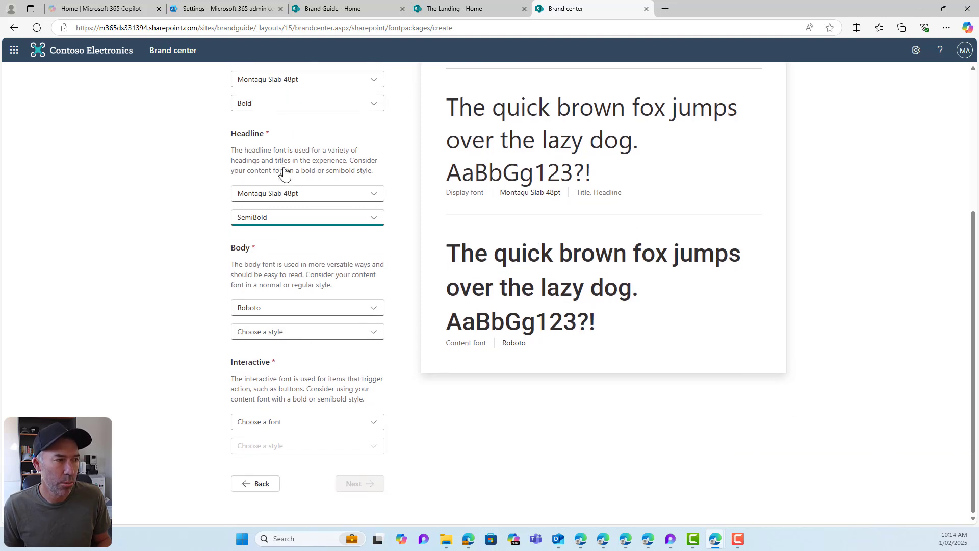
left_click(280, 331)
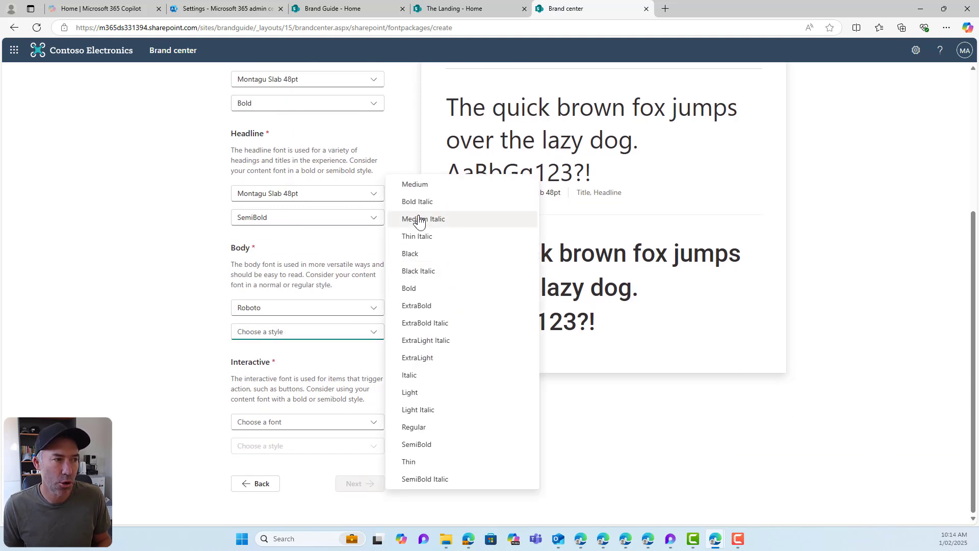
left_click(433, 429)
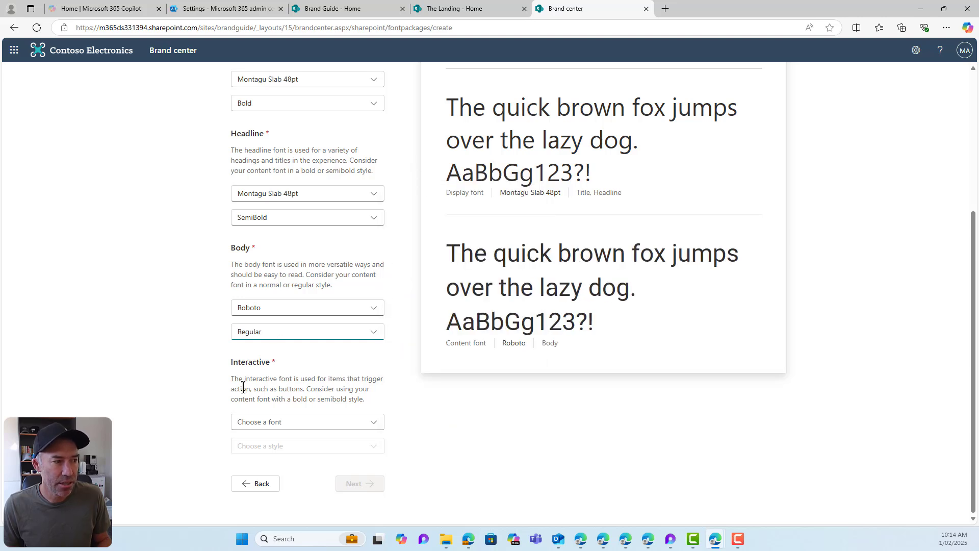
Assign Roboto in the Medium style to Interactive and continue to the package naming stage.
left_click_drag(243, 385, 334, 388)
left_click(344, 388)
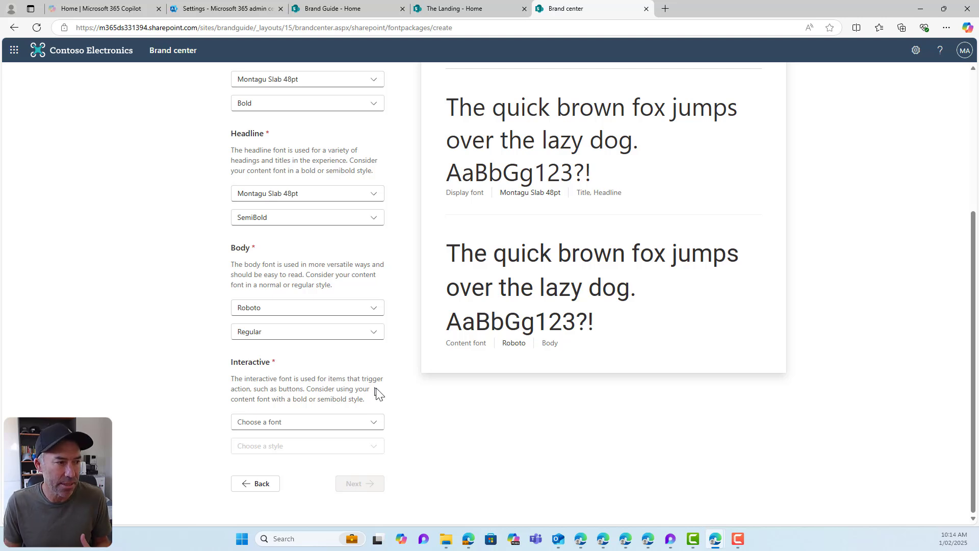
left_click(343, 424)
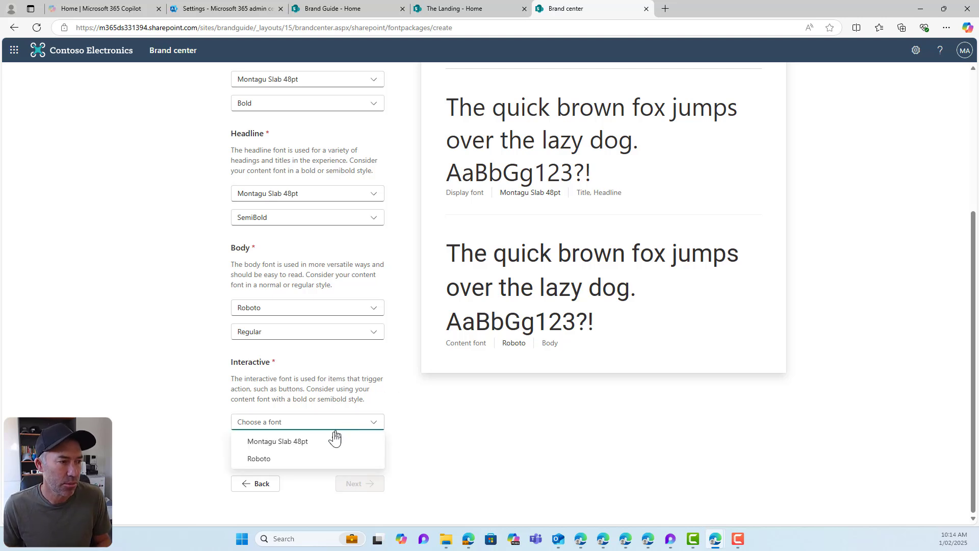
left_click(299, 459)
left_click(365, 445)
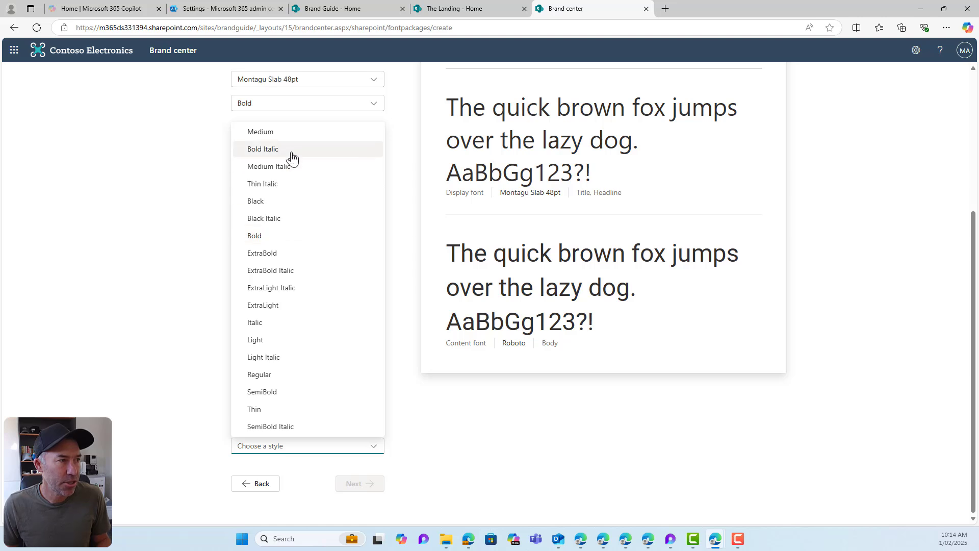
left_click(288, 133)
left_click(364, 484)
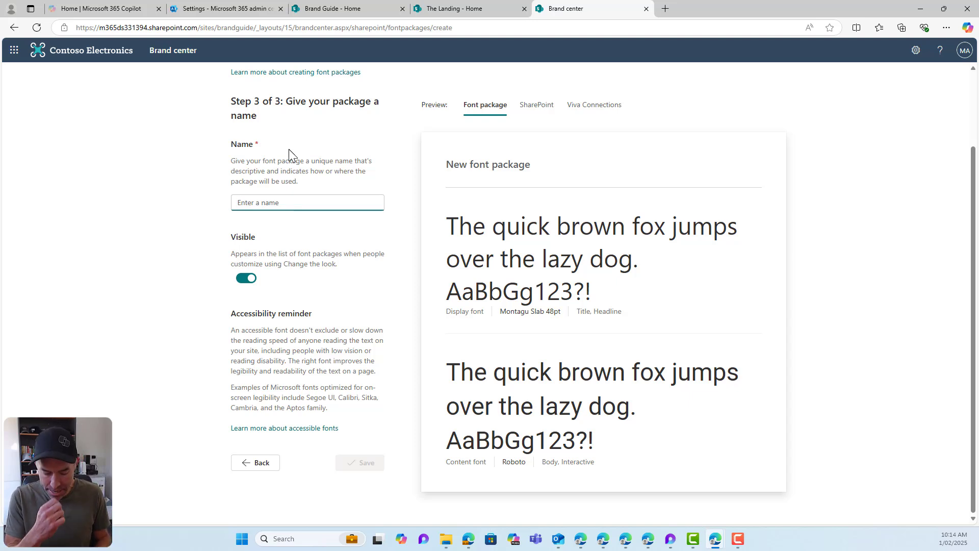
Name the font package "Copilot and SharePoint Font" and save it, leaving it visible for Change the look.
type("Copilot a")
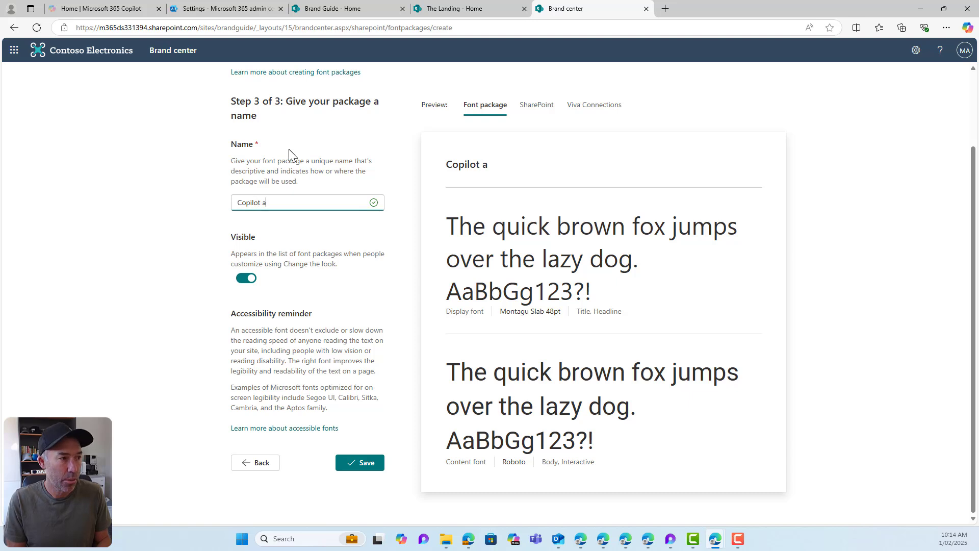
key("BackSpace")
key("BackSpace")
key("BackSpace")
key("BackSpace")
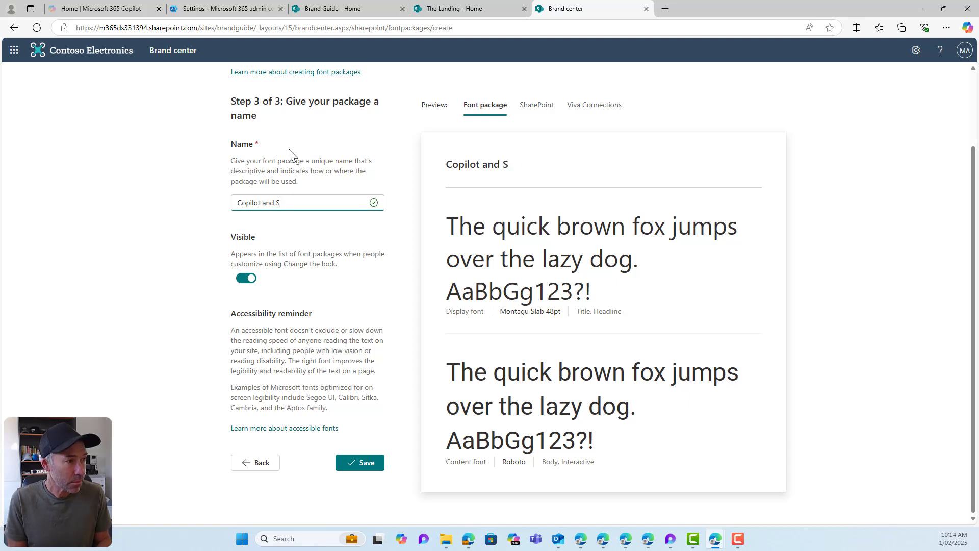
type("harePoint")
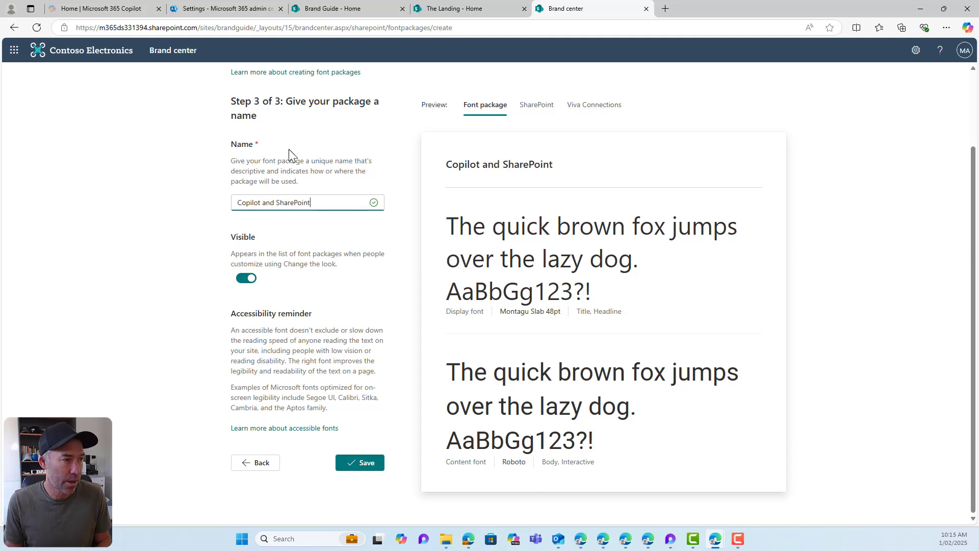
type(" Font")
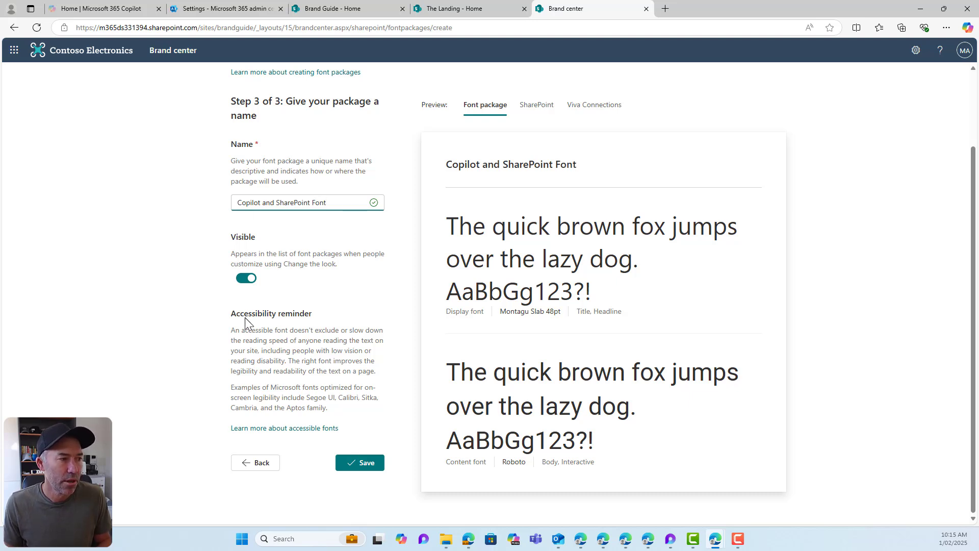
left_click_drag(245, 317, 355, 397)
left_click(370, 464)
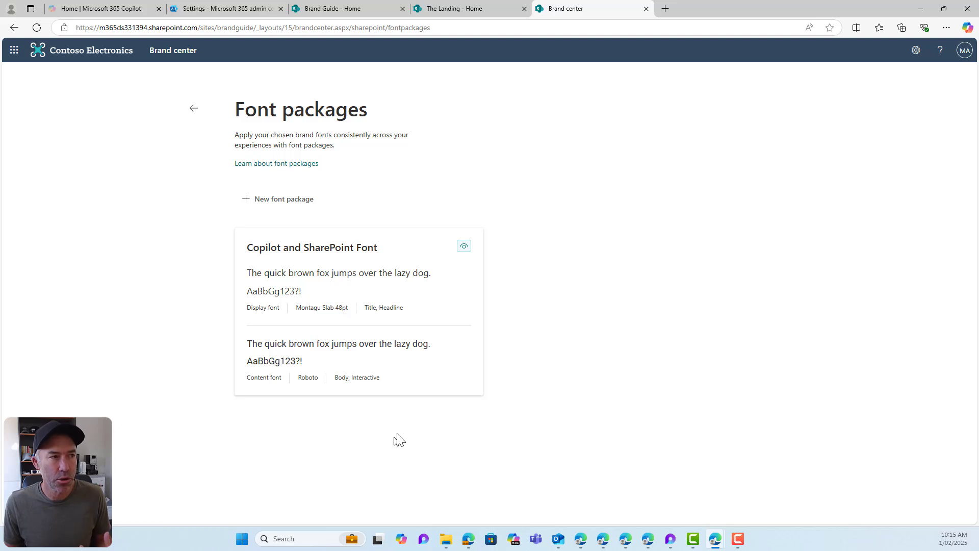
Reload The Landing's home page and open the Font options of the site's Change the look settings.
left_click(469, 10)
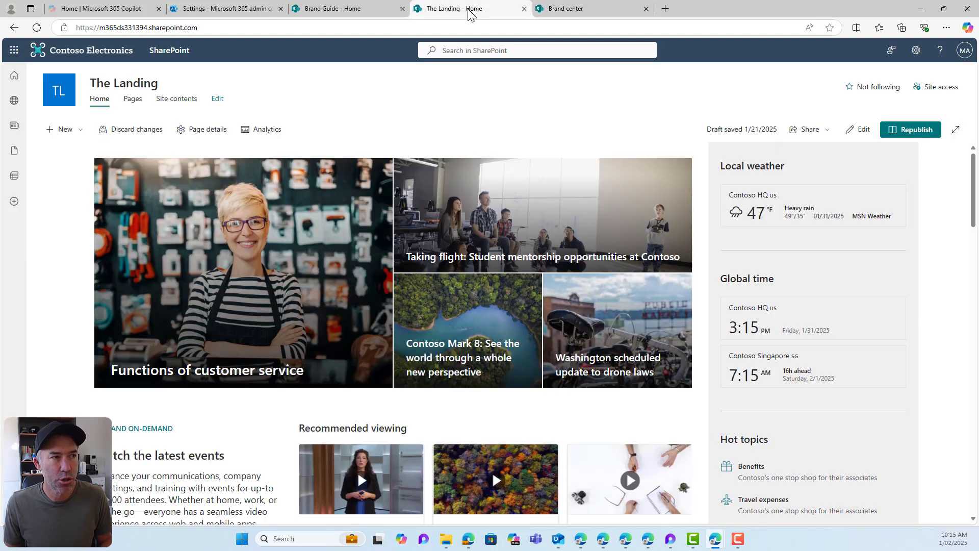
left_click(36, 27)
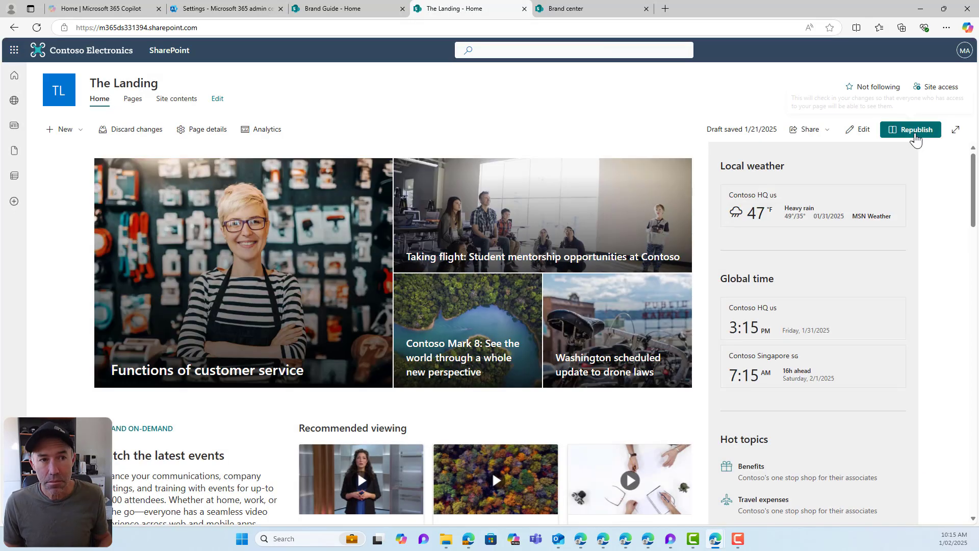
left_click(915, 50)
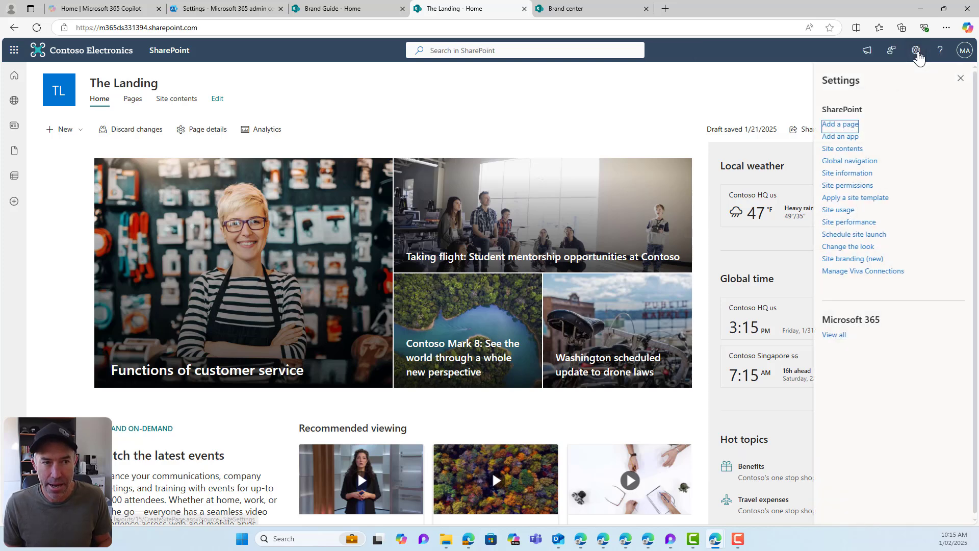
left_click(854, 249)
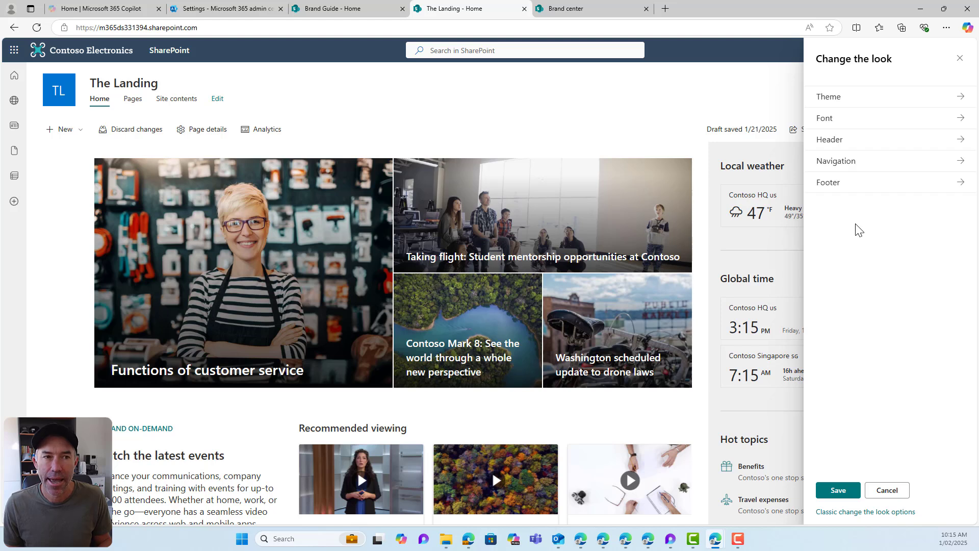
left_click(839, 120)
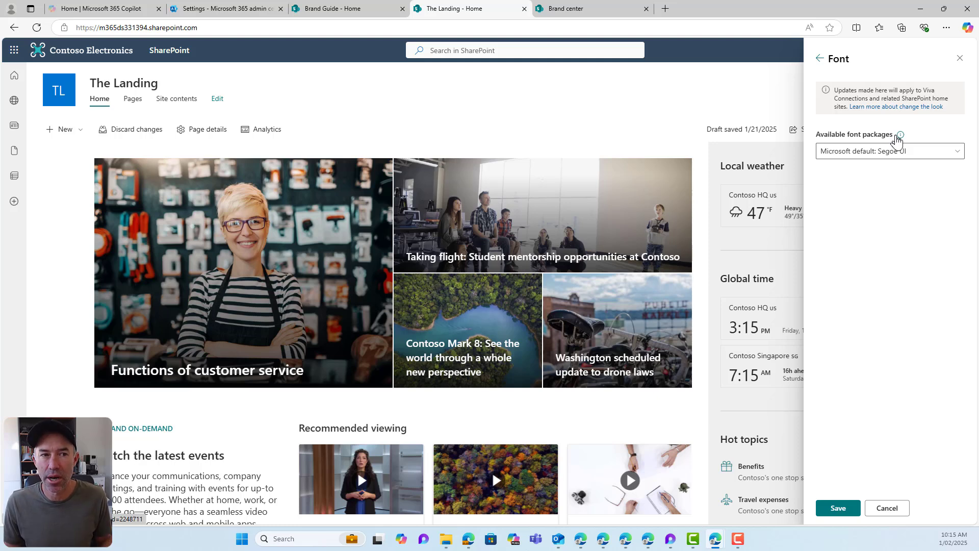
Select the organization's Copilot and SharePoint Font package and examine its preview down The Landing's home page.
left_click(895, 152)
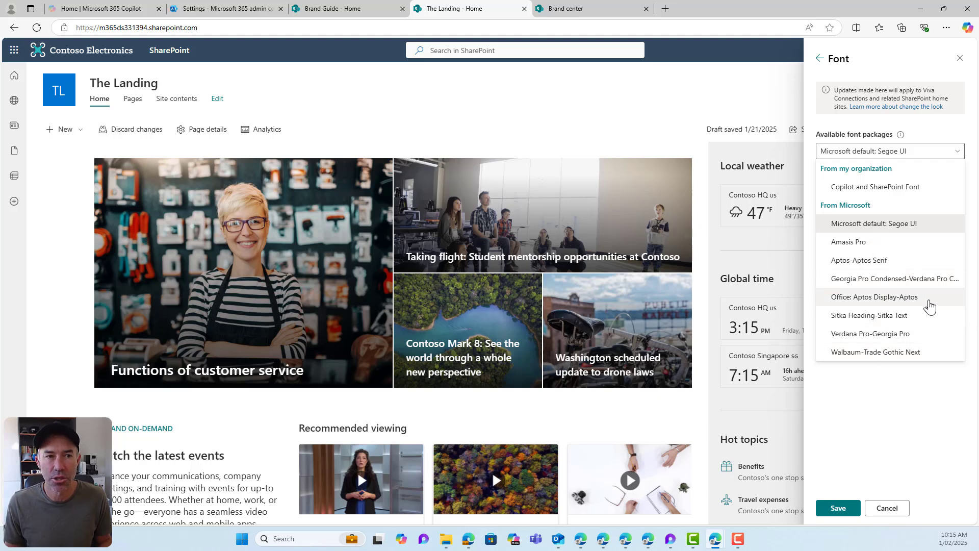
left_click(854, 189)
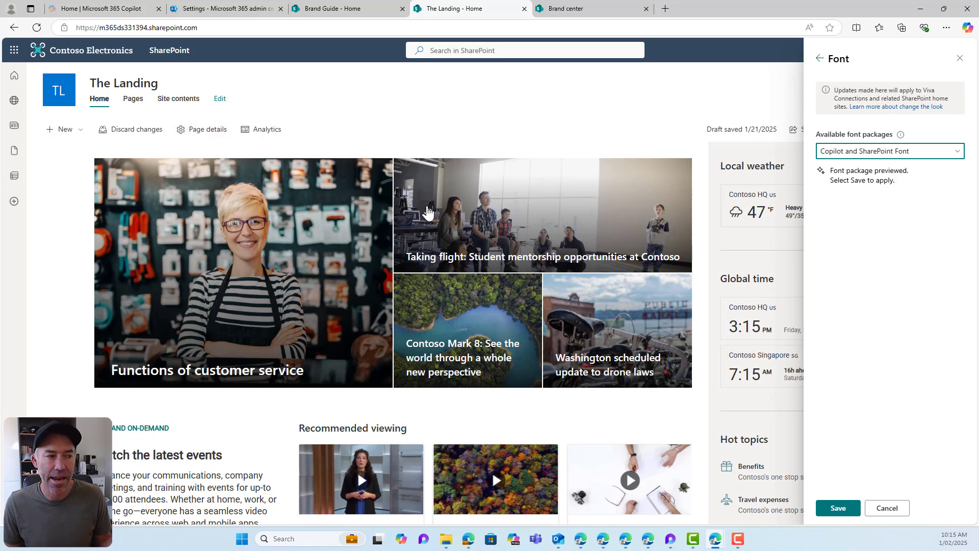
scroll(447, 207, "down", 2)
scroll(447, 206, "down", 4)
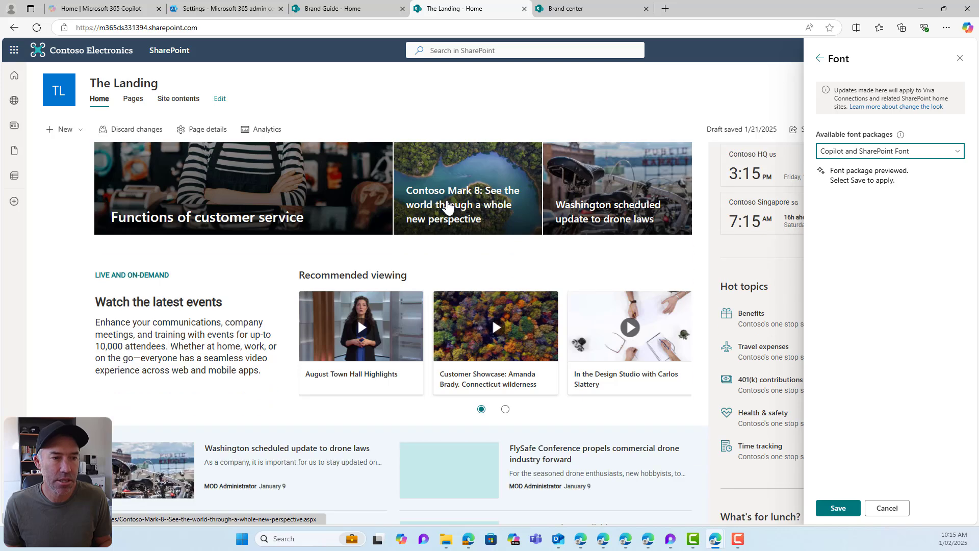
scroll(447, 207, "down", 3)
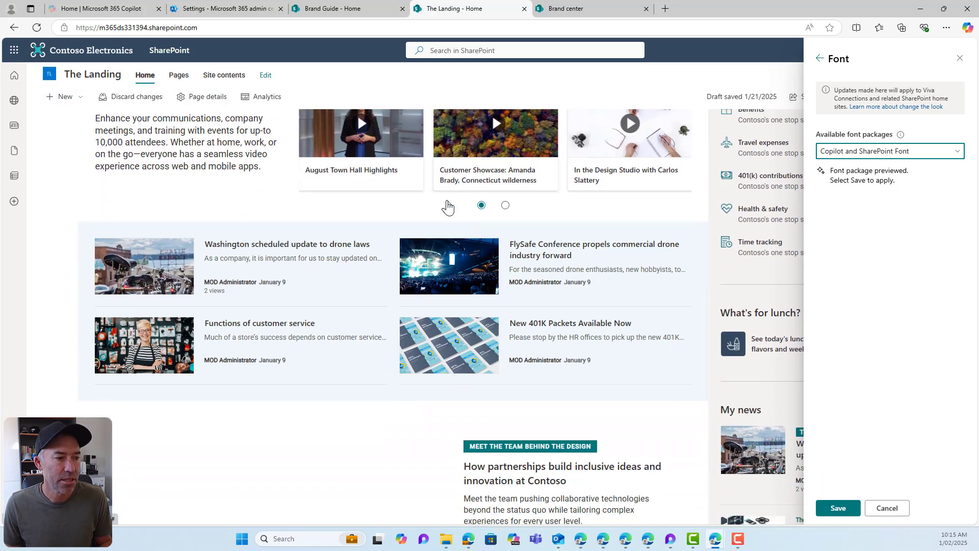
scroll(586, 392, "down", 2)
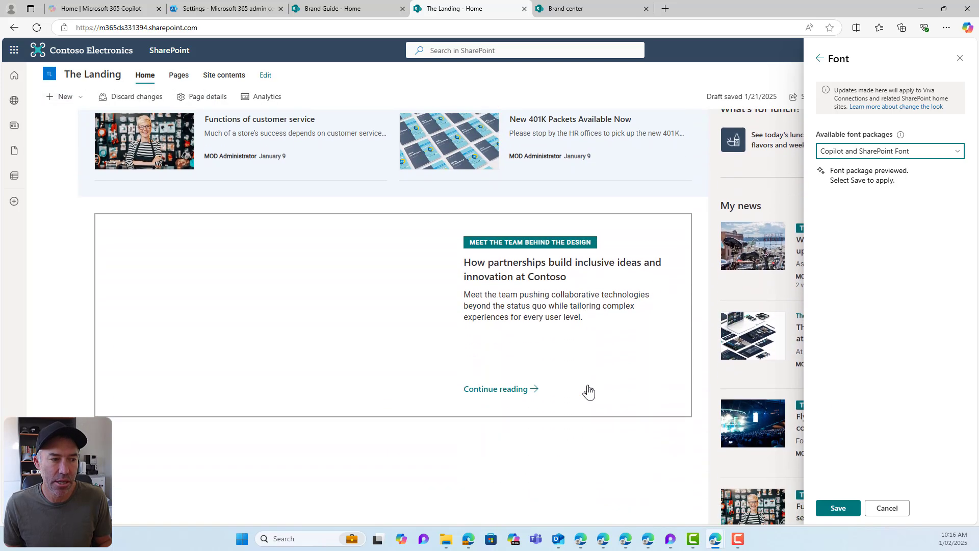
Save the Copilot and SharePoint Font package to The Landing and check the applied fonts on its home page.
left_click(838, 508)
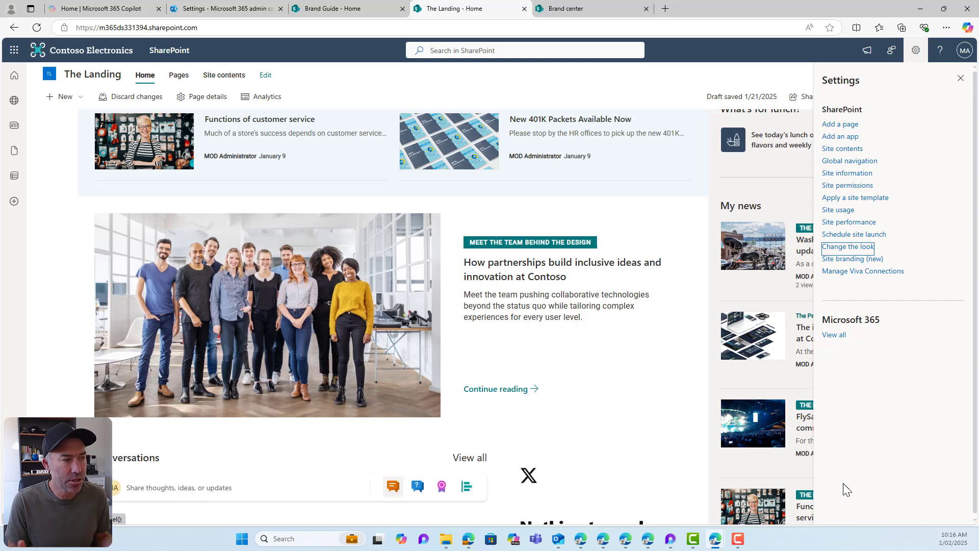
scroll(617, 391, "up", 8)
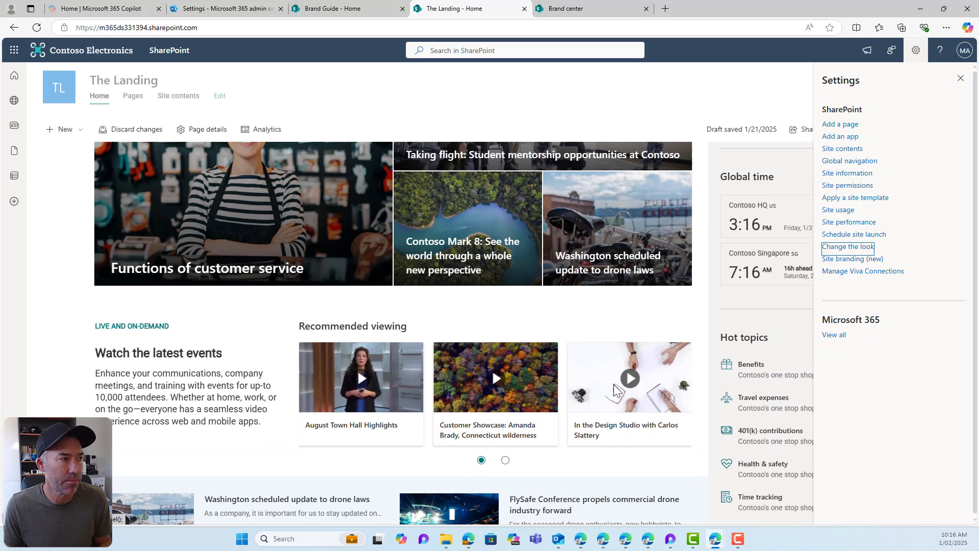
scroll(615, 391, "up", 1)
left_click_drag(110, 408, 150, 407)
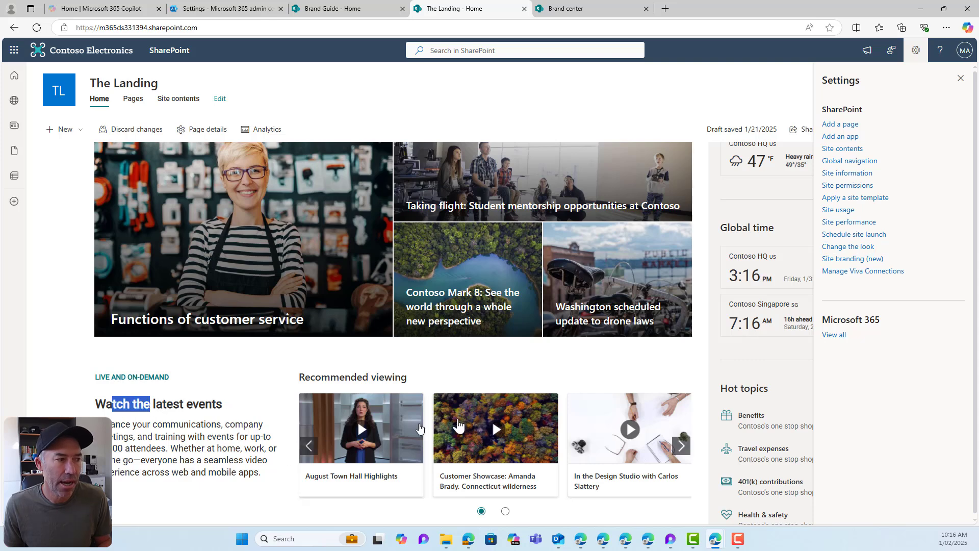
scroll(656, 405, "down", 3)
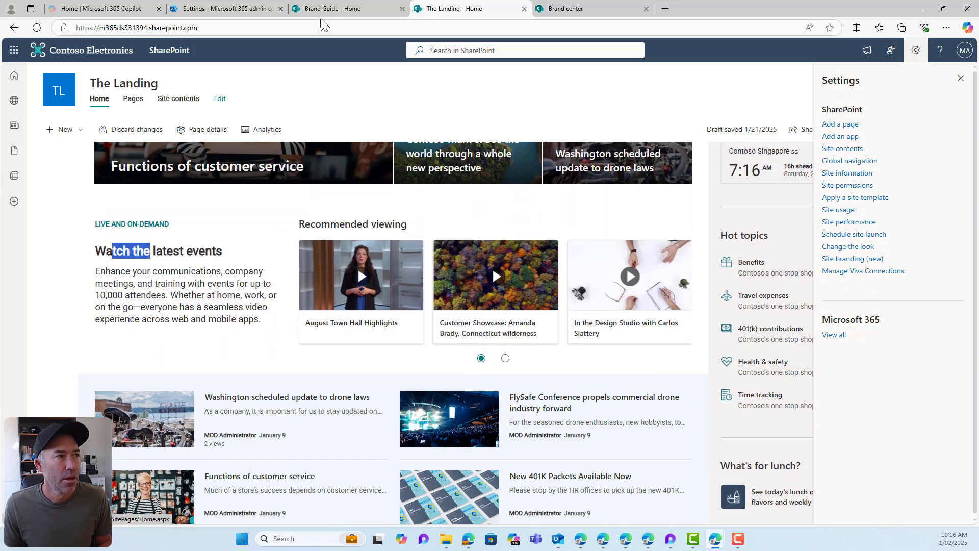
Return to the Brand center's SharePoint branding page and start adding a new theme.
left_click(332, 11)
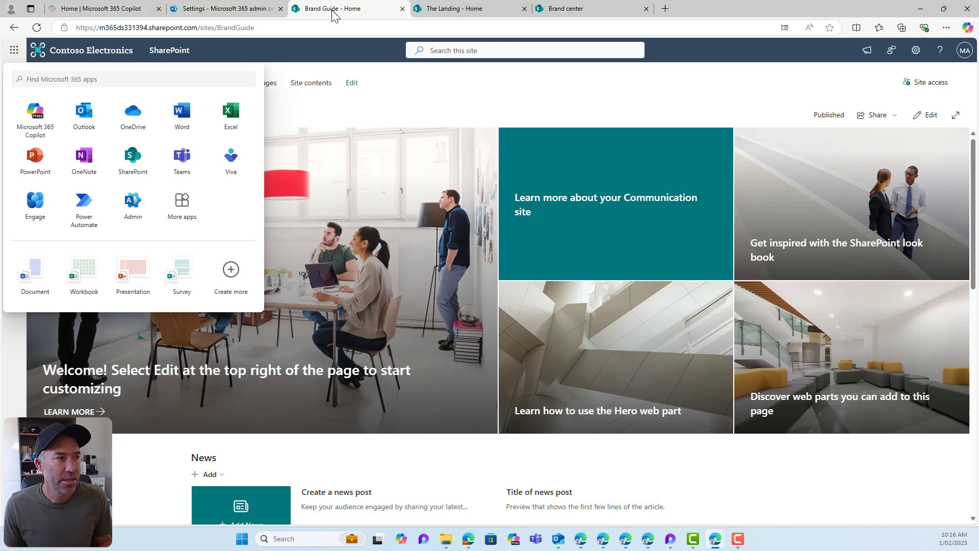
left_click(449, 9)
left_click(554, 9)
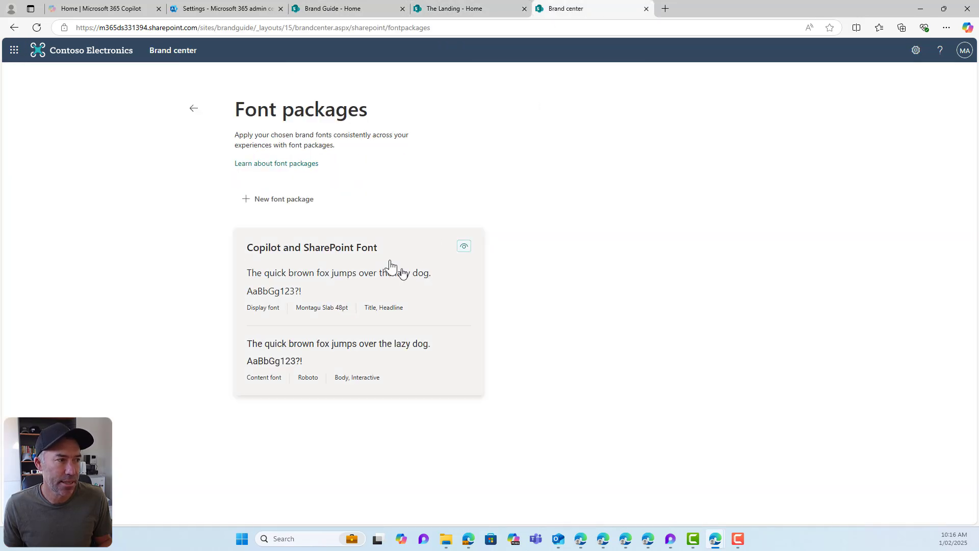
left_click(194, 109)
scroll(421, 239, "down", 2)
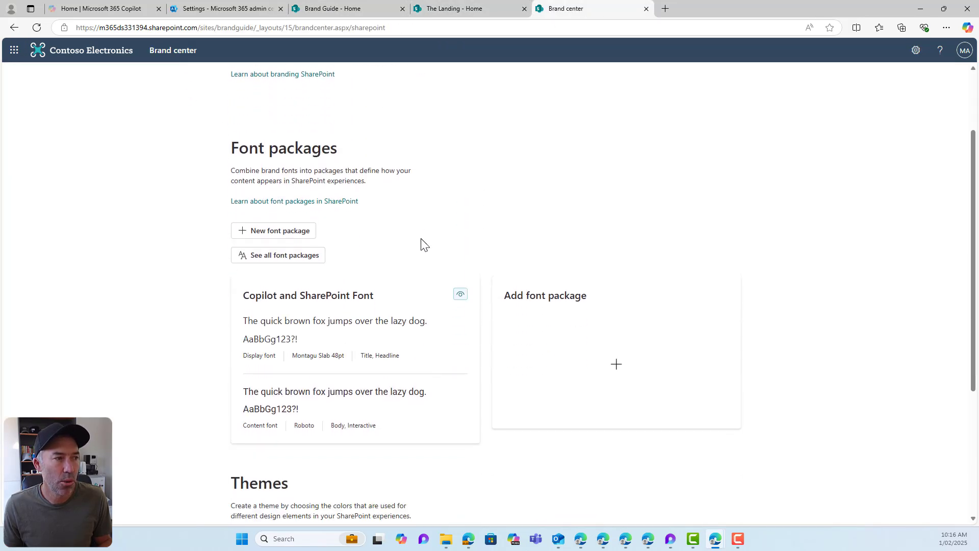
scroll(423, 244, "down", 4)
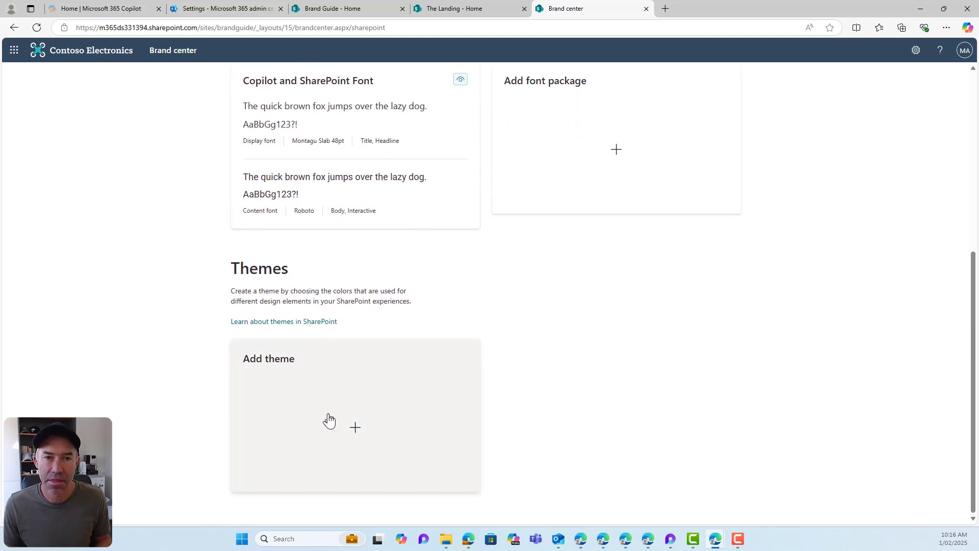
left_click(331, 420)
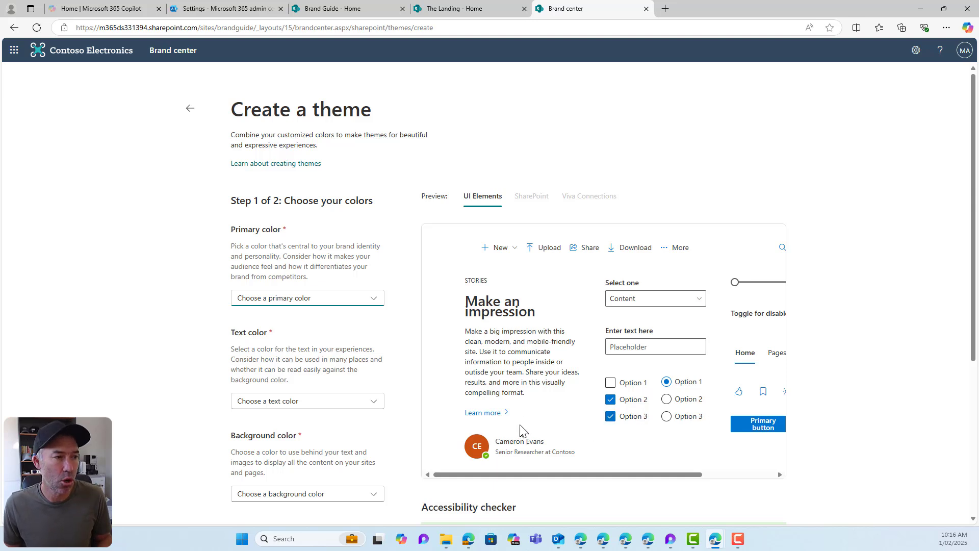
Try Dark BLue and then Orange from the brand color library as the theme's primary color.
left_click(309, 301)
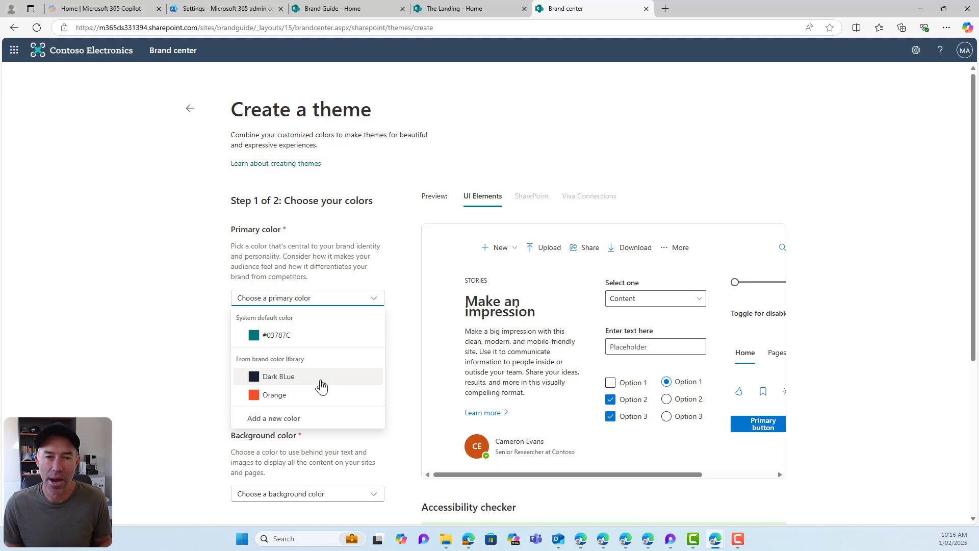
left_click(294, 380)
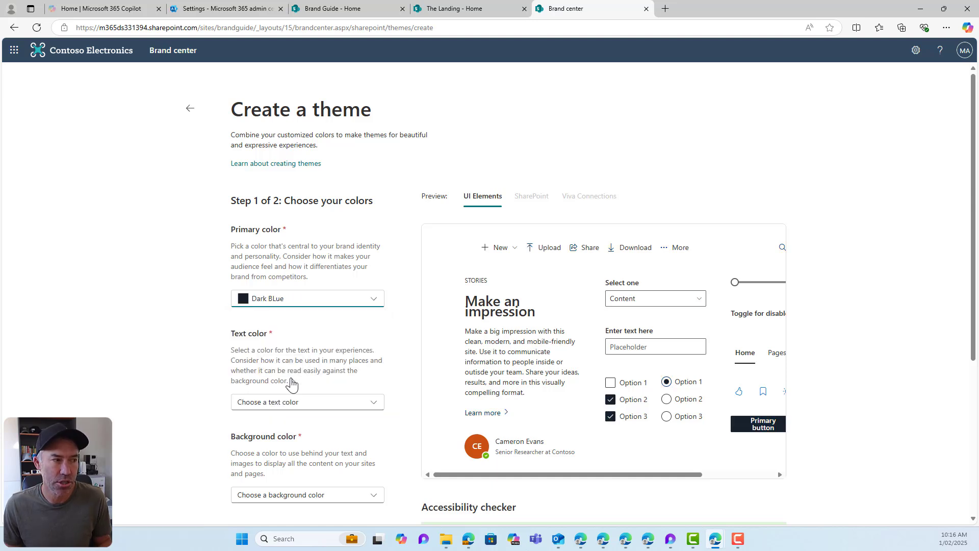
left_click(262, 301)
left_click(265, 399)
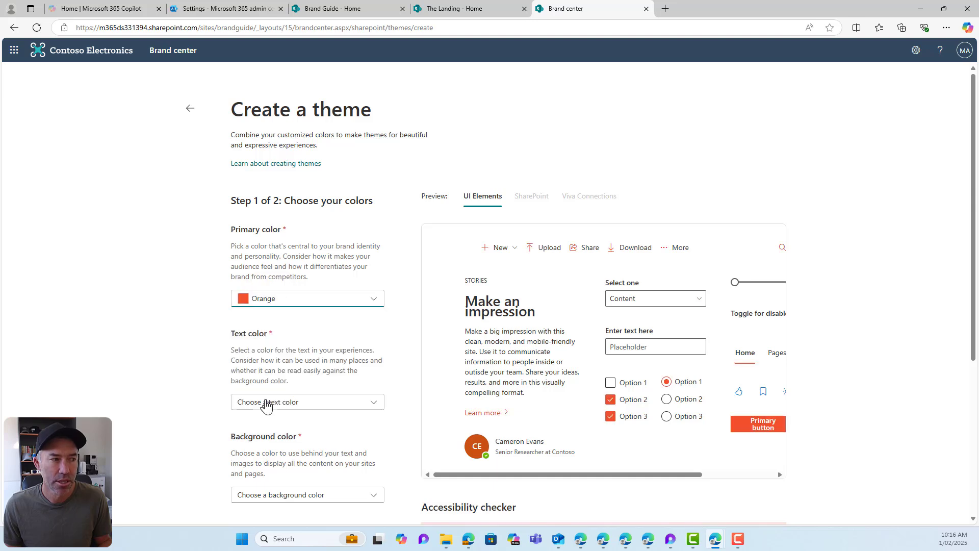
Examine the accessibility checker's contrast message and color pairs for the Orange palette.
scroll(282, 305, "down", 1)
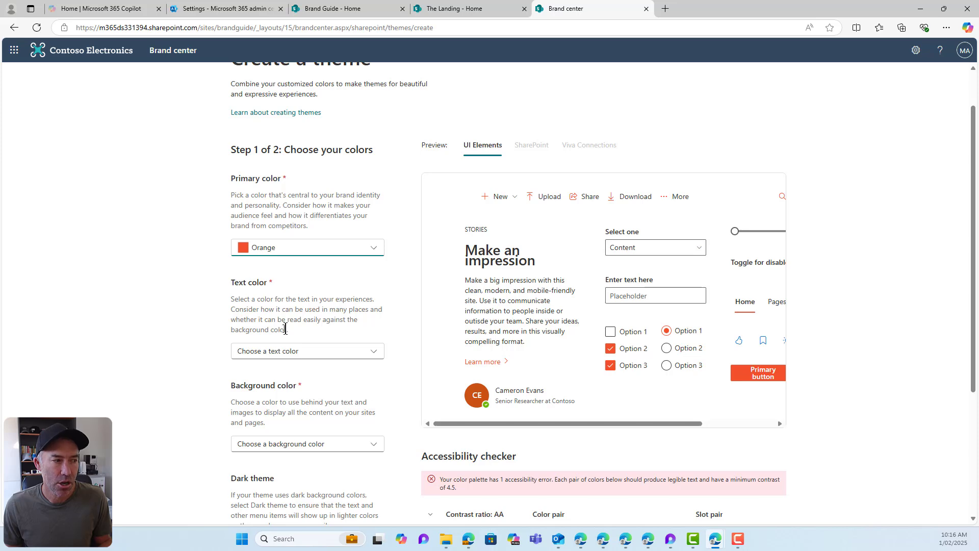
scroll(285, 328, "down", 2)
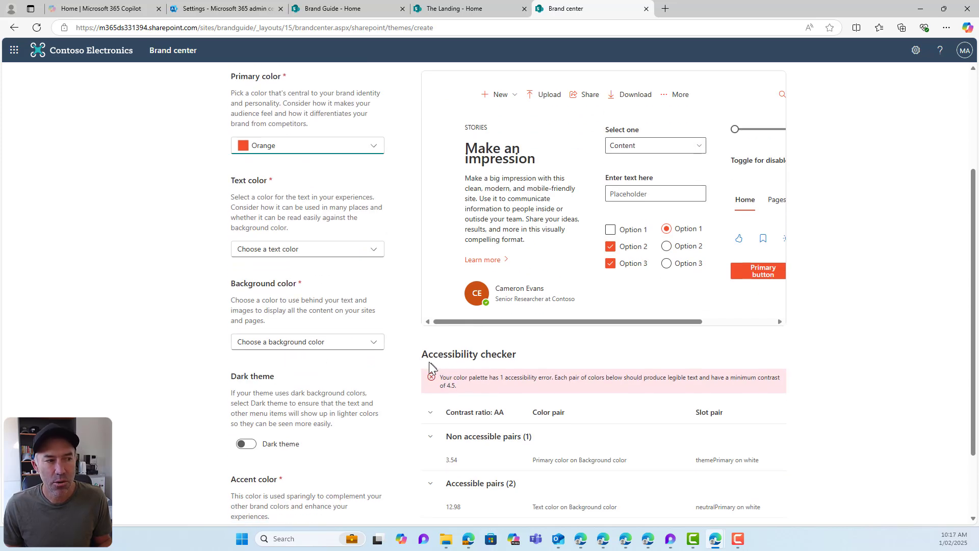
left_click_drag(422, 354, 512, 357)
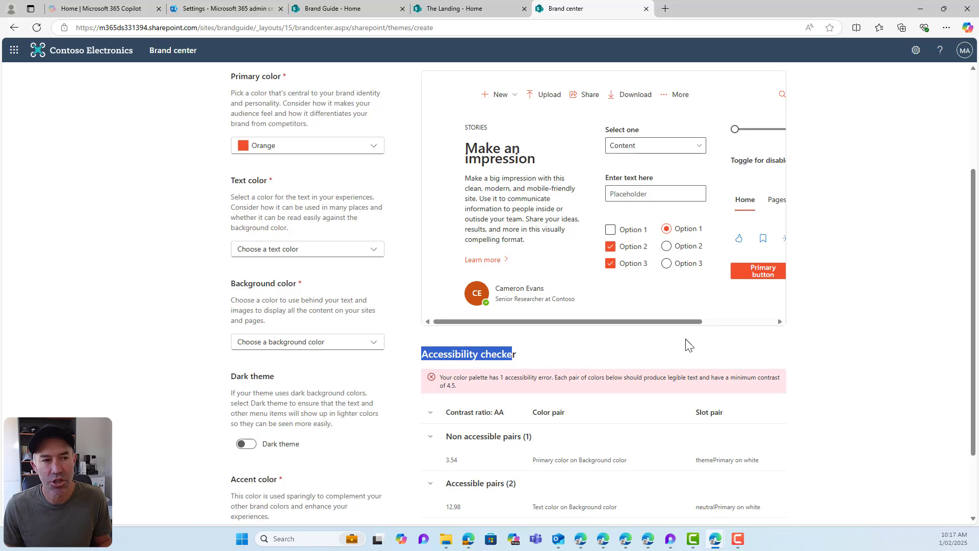
scroll(561, 399, "down", 1)
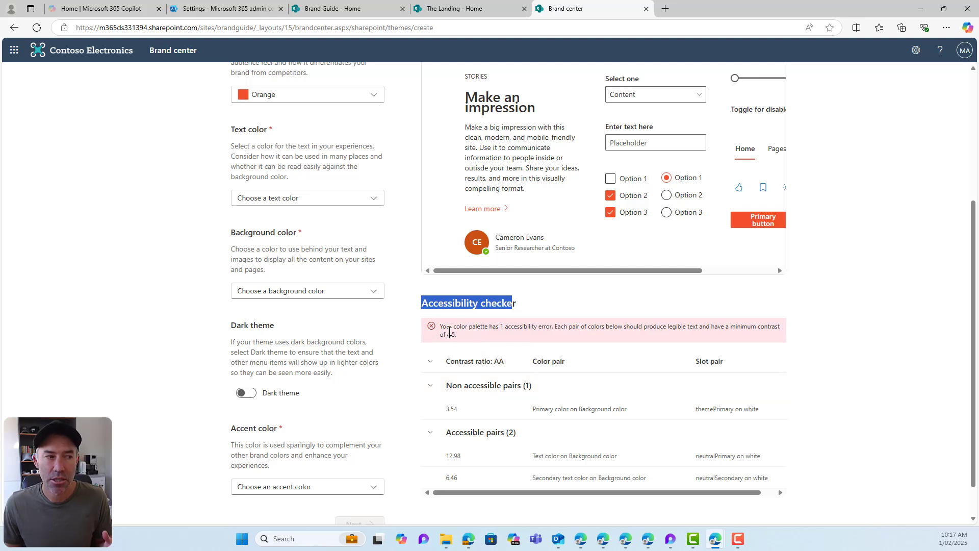
left_click_drag(442, 329, 509, 332)
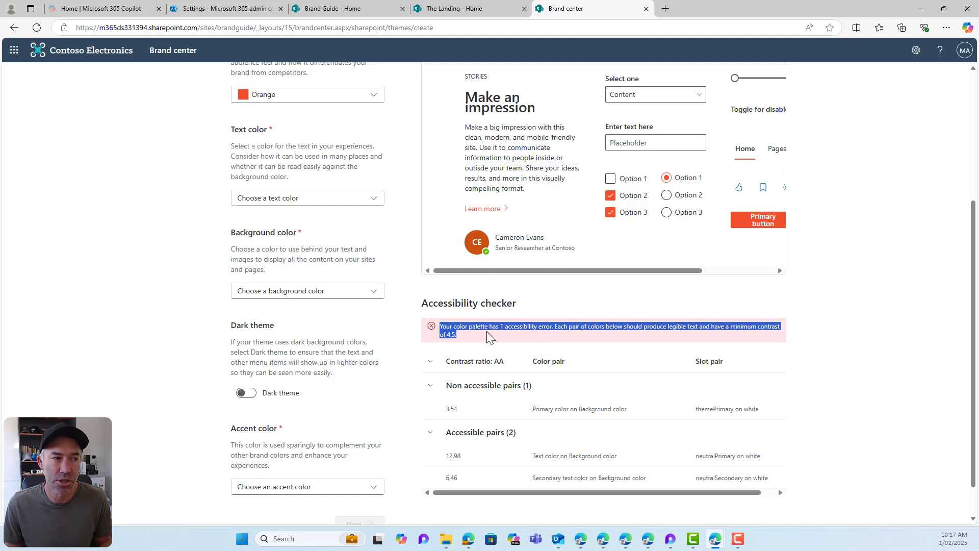
left_click(498, 328)
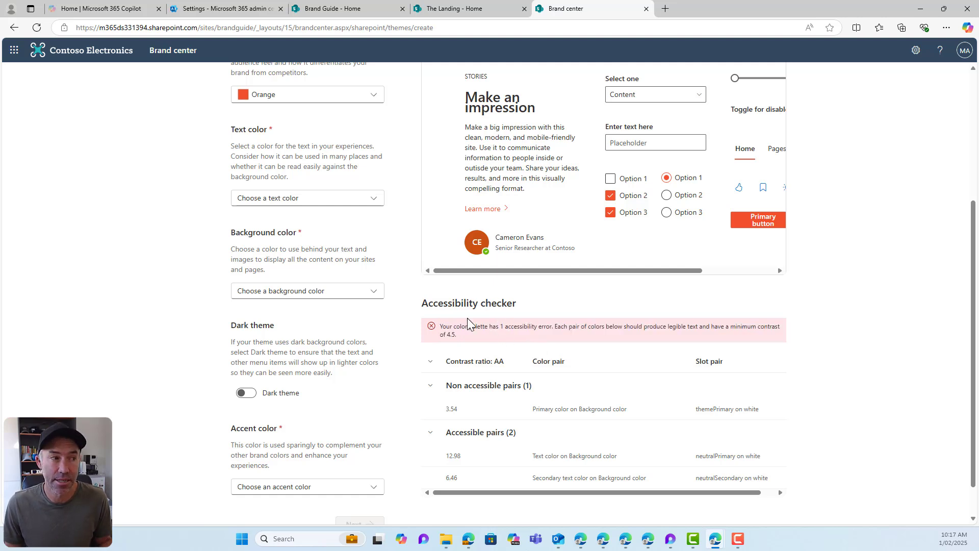
Set the theme's primary color to Dark BLue, check its accessibility, and set the background color to #FFFFFF.
scroll(467, 317, "up", 1)
left_click(302, 147)
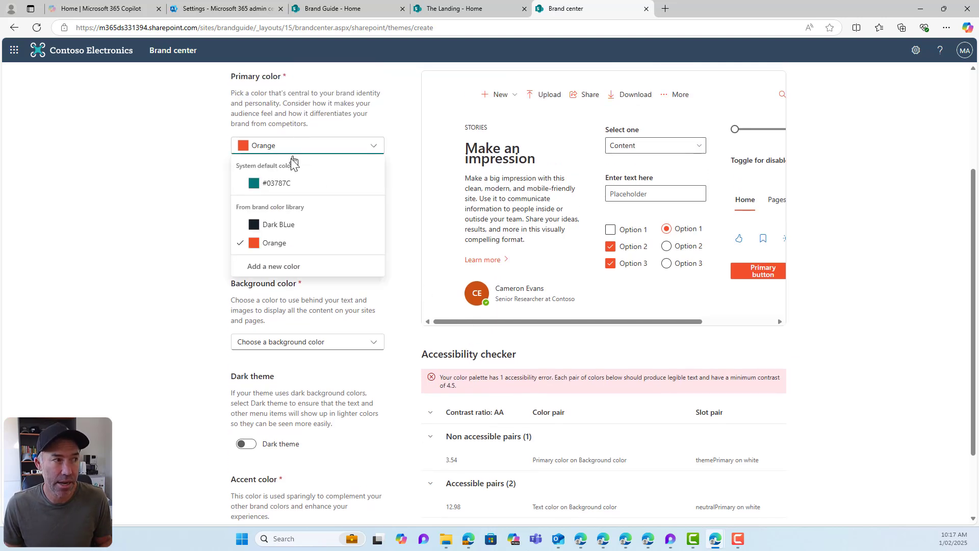
left_click(281, 225)
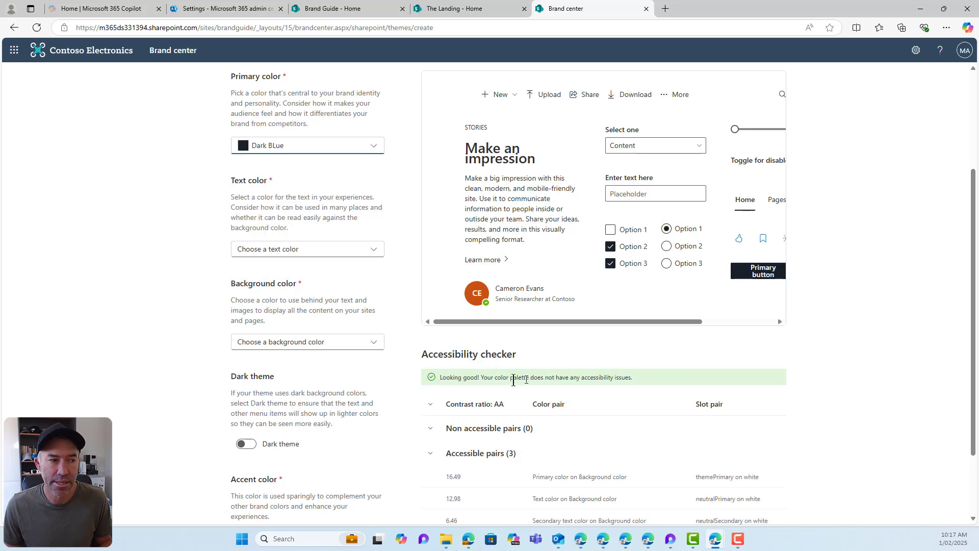
left_click_drag(470, 378, 578, 383)
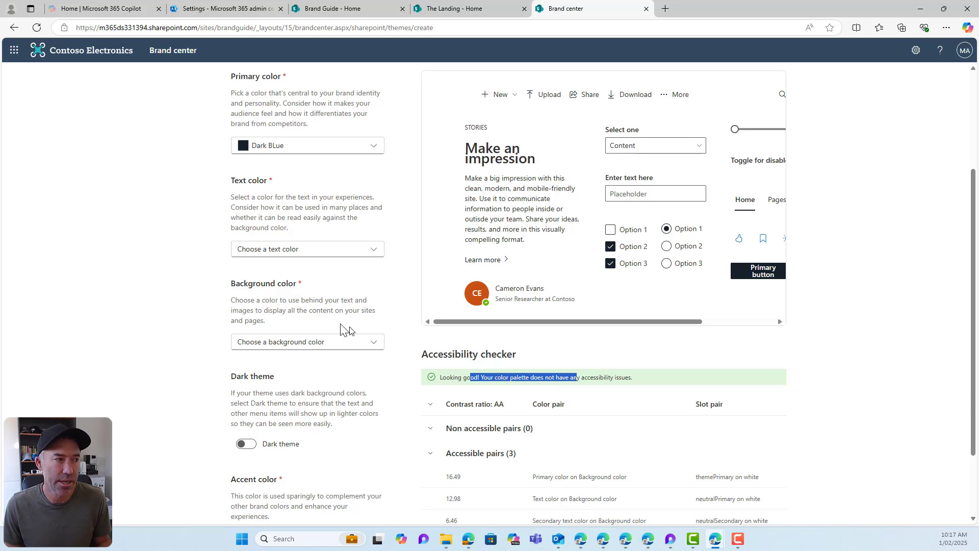
left_click(299, 341)
left_click(276, 380)
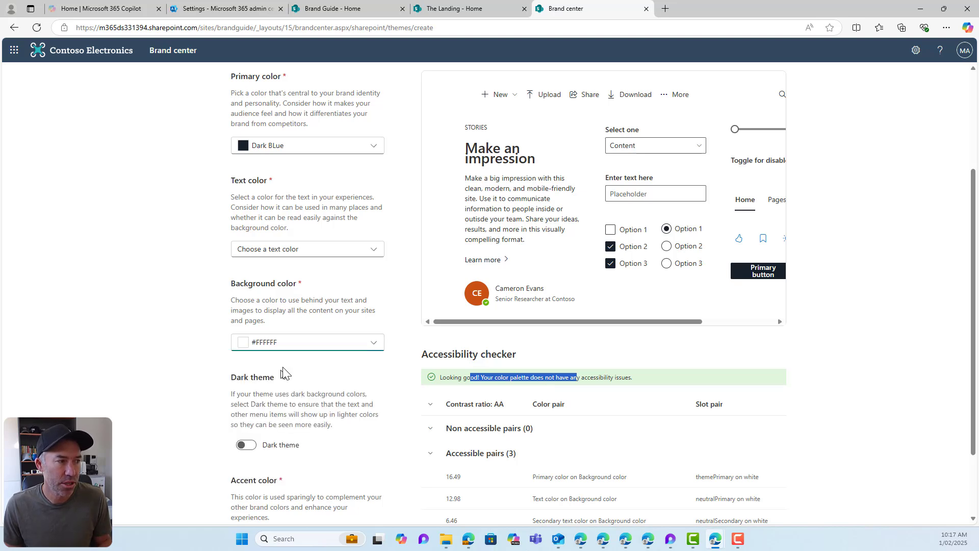
Try Dark BLue and then #323130 as the text color, and reselect Dark BLue as the primary color.
left_click(278, 251)
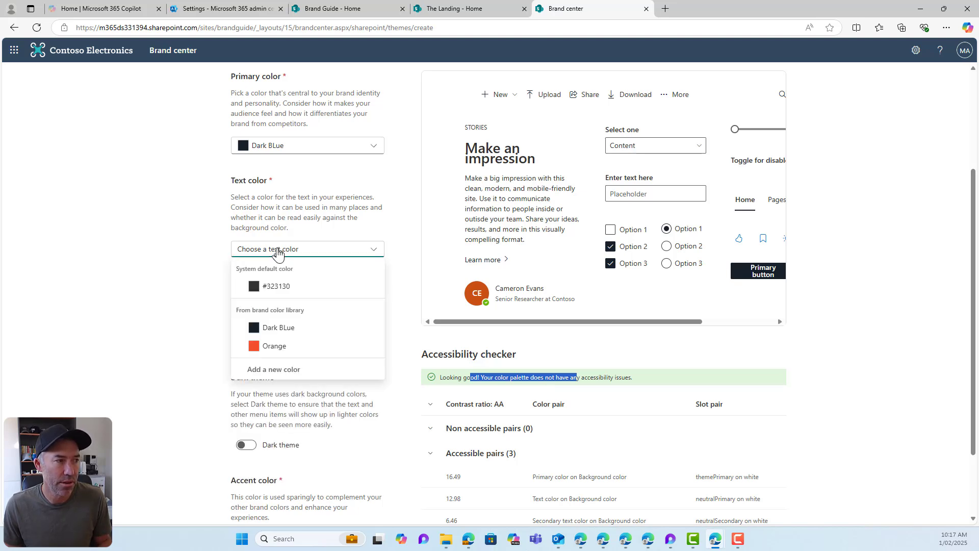
left_click(278, 329)
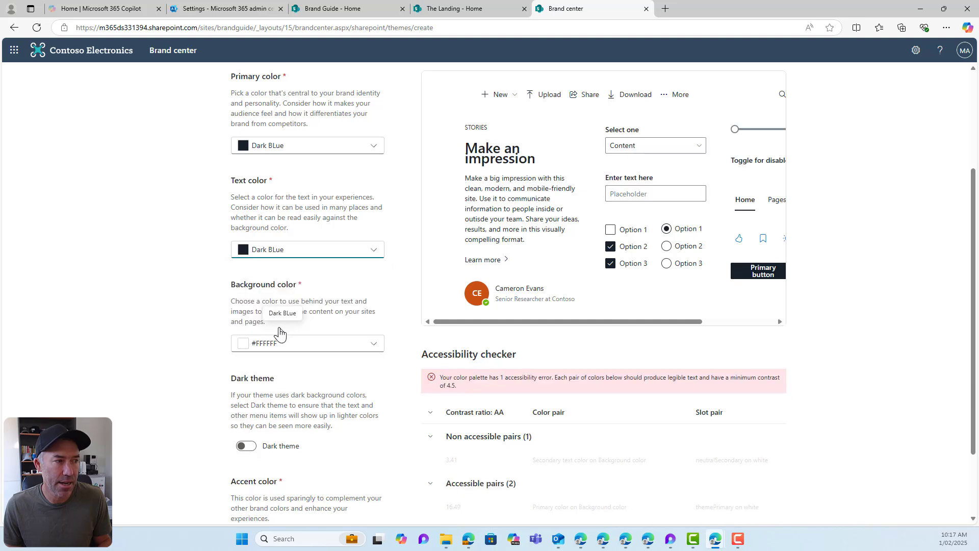
left_click(263, 250)
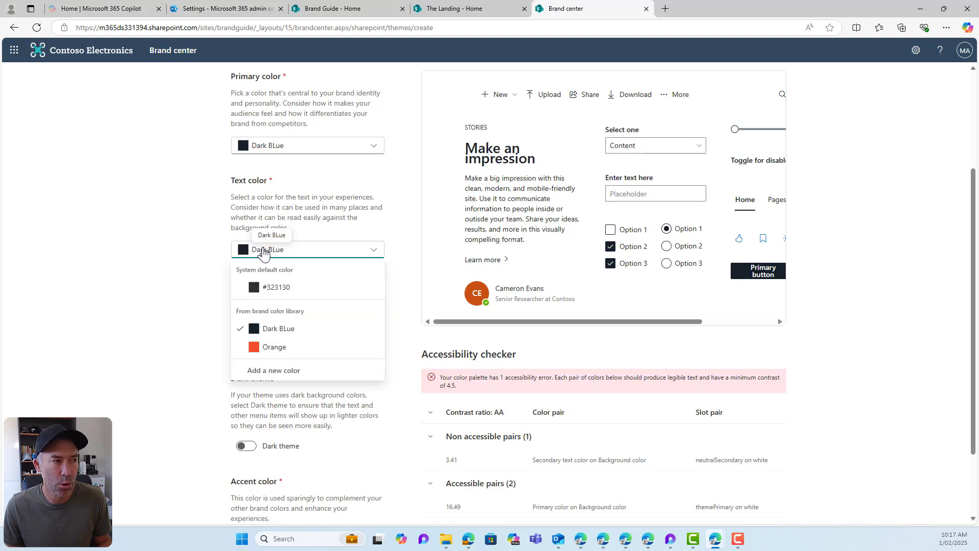
left_click(274, 290)
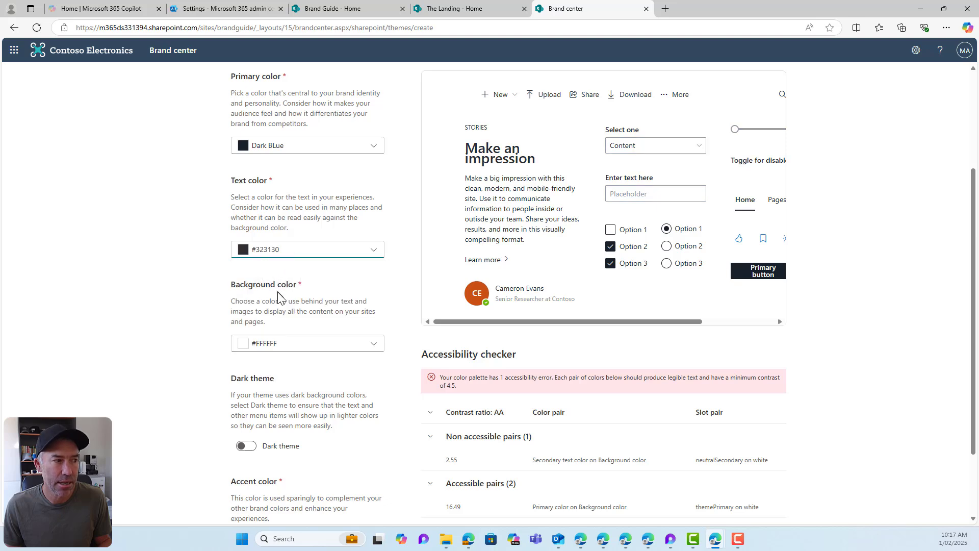
left_click(279, 147)
left_click(276, 233)
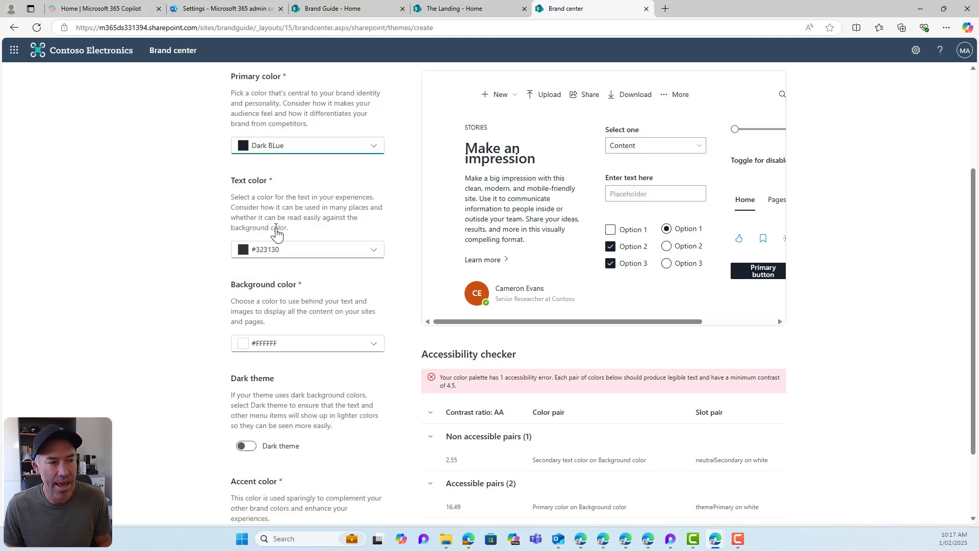
Set the theme's text color to a new custom color with hex code 000000 and check the palette's accessibility.
left_click(276, 255)
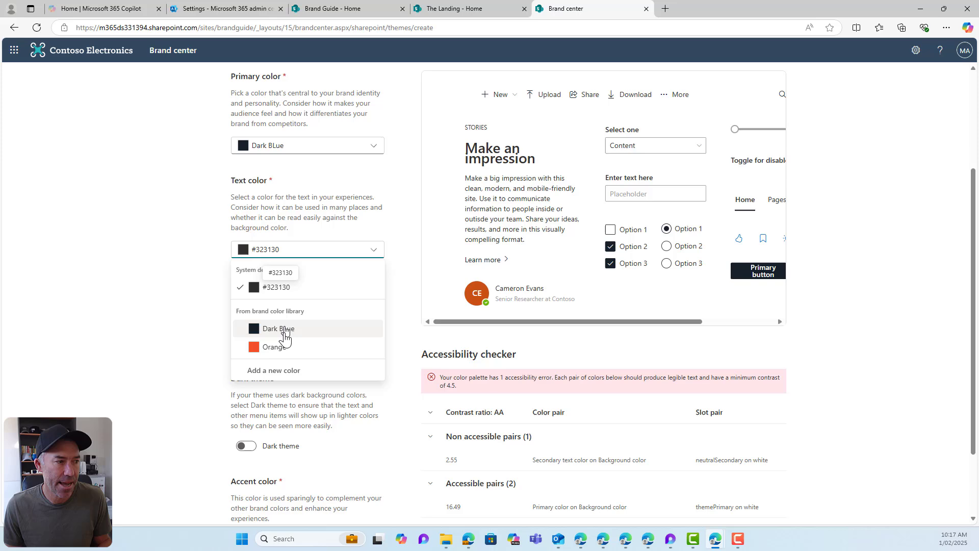
left_click(280, 371)
double_click(403, 367)
key("BackSpace")
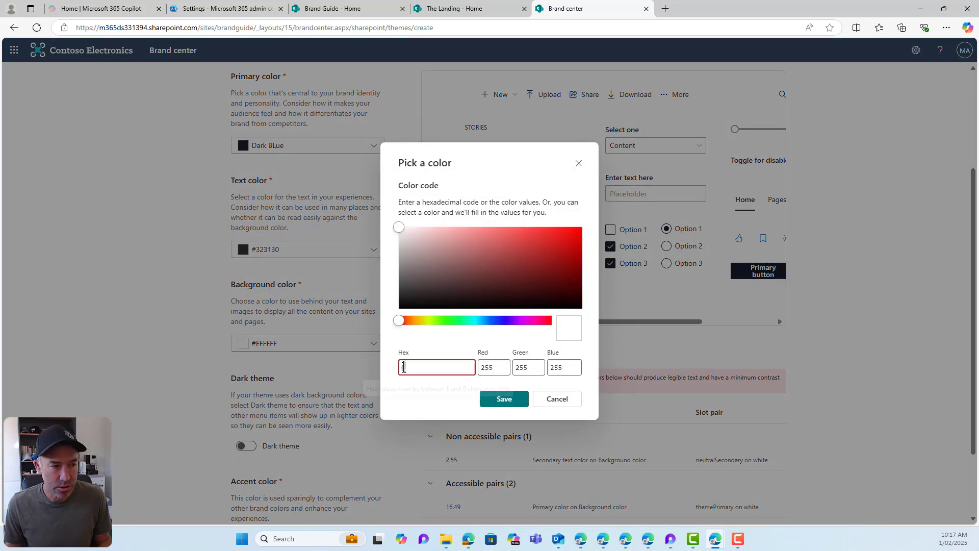
type("000000")
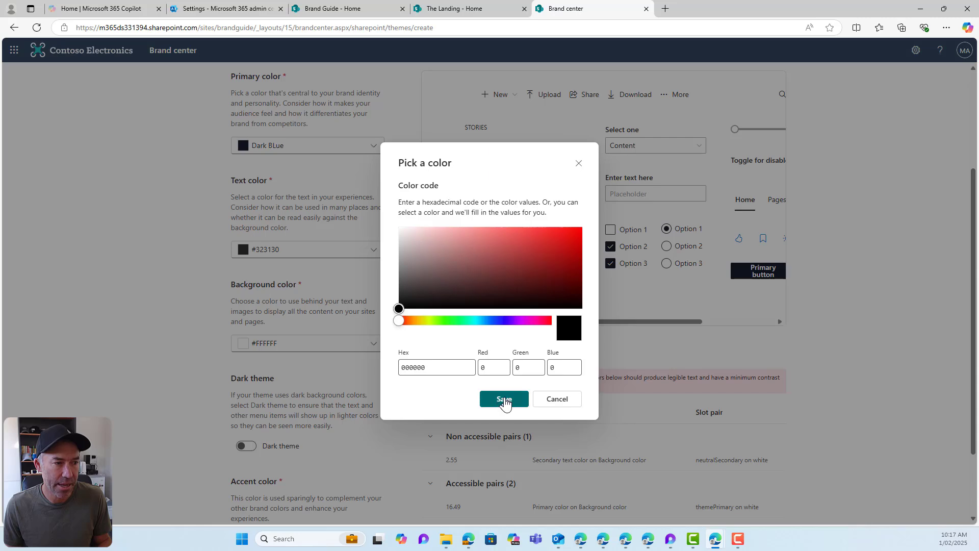
left_click(504, 399)
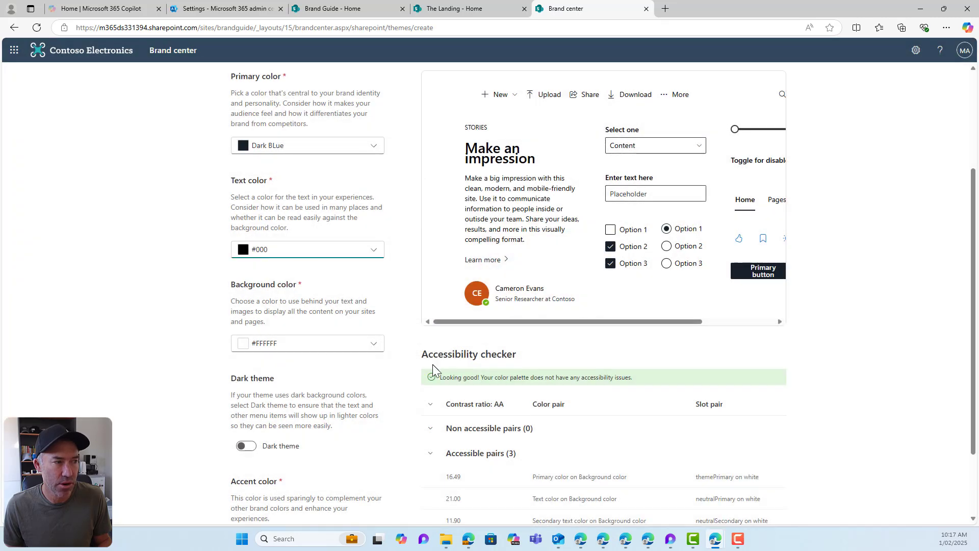
left_click(565, 380)
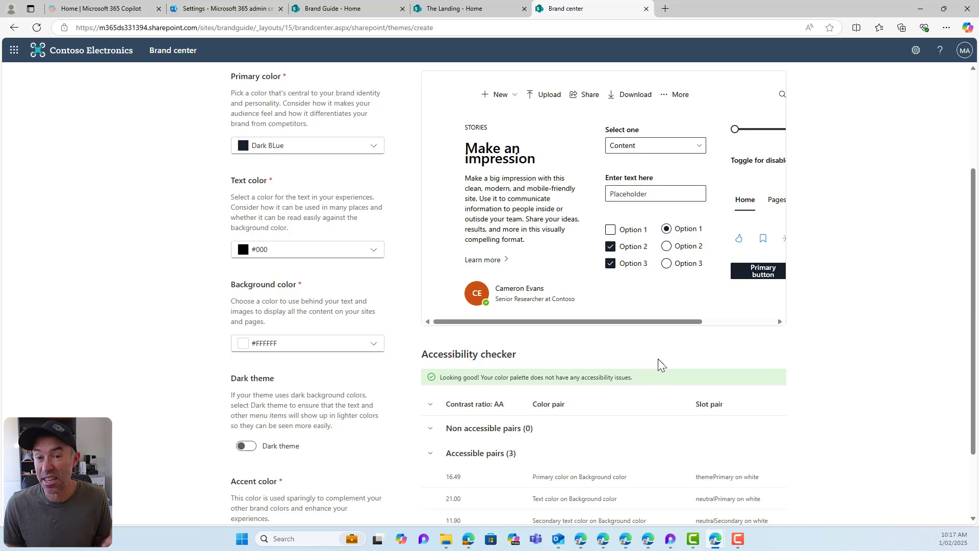
Set the theme's accent color to Orange from the brand color library, after trying Dark BLue.
scroll(346, 299, "down", 1)
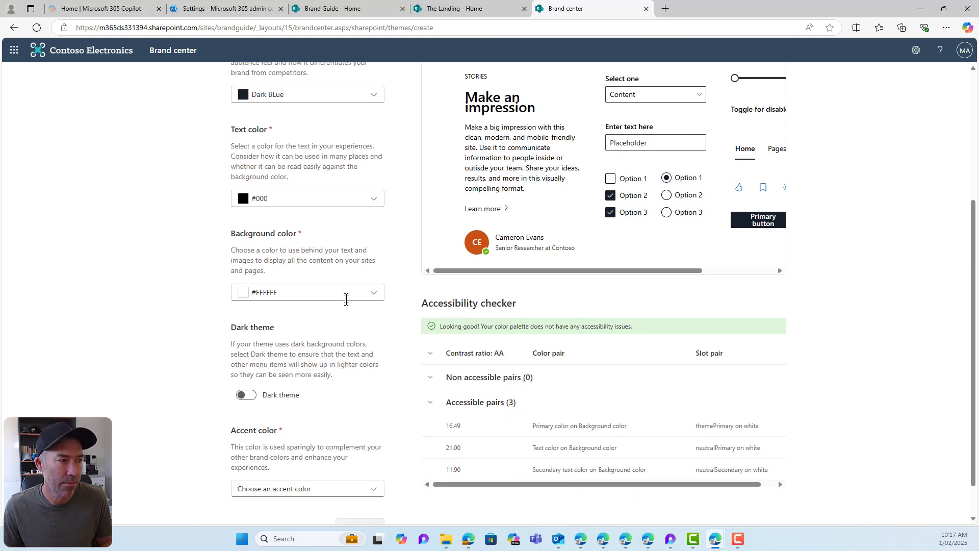
left_click(316, 491)
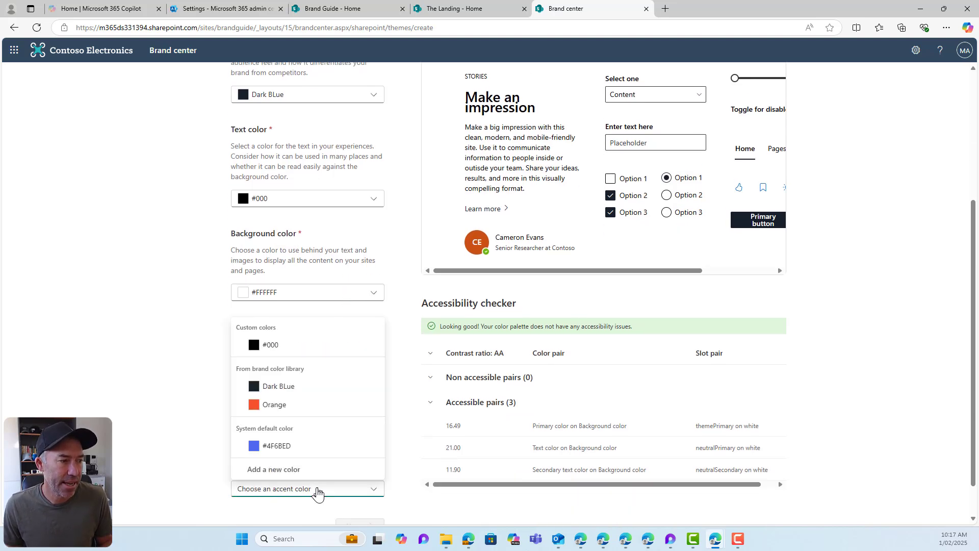
left_click(265, 392)
left_click(276, 493)
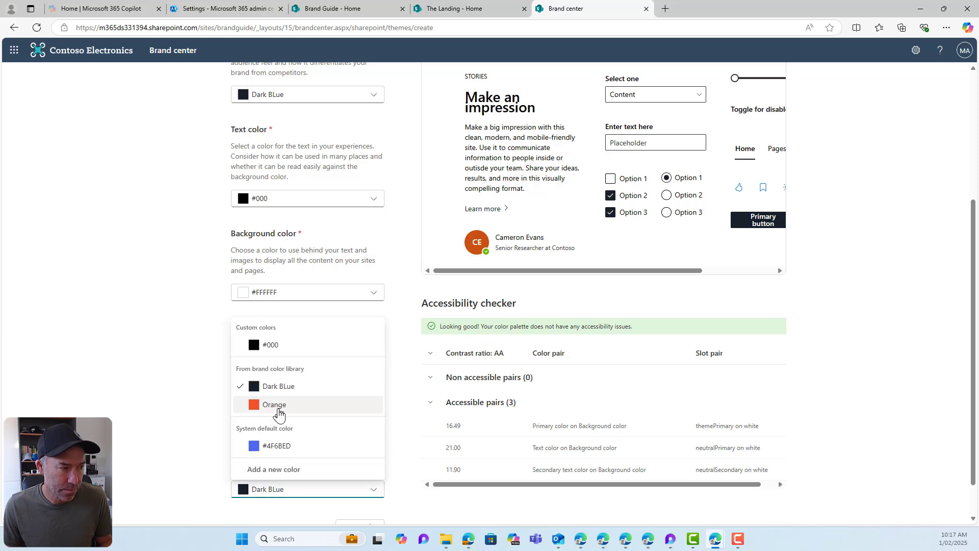
left_click(263, 406)
Try Orange as the theme's primary color and examine the accessibility checker's minimum contrast requirement and non-accessible color pair.
scroll(384, 379, "up", 4)
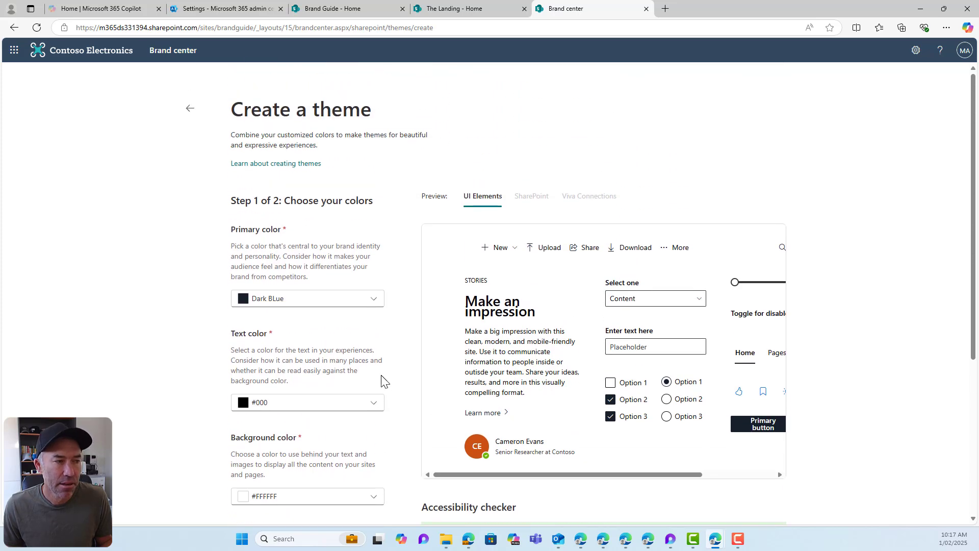
left_click(302, 301)
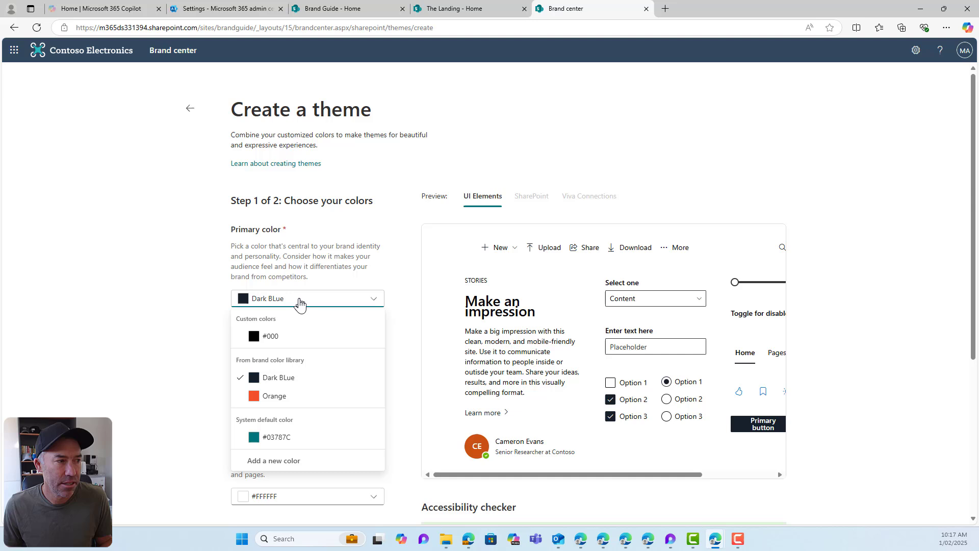
left_click(269, 396)
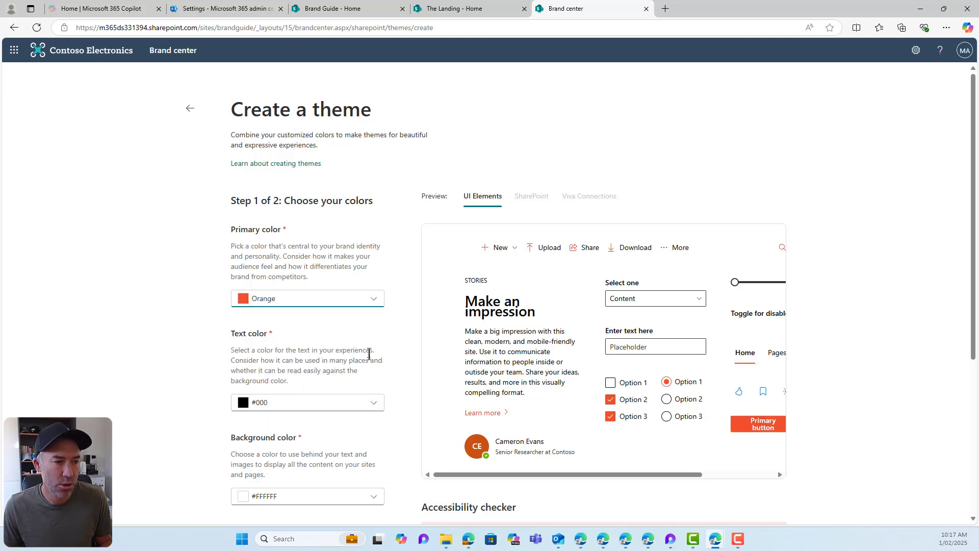
scroll(368, 353, "down", 2)
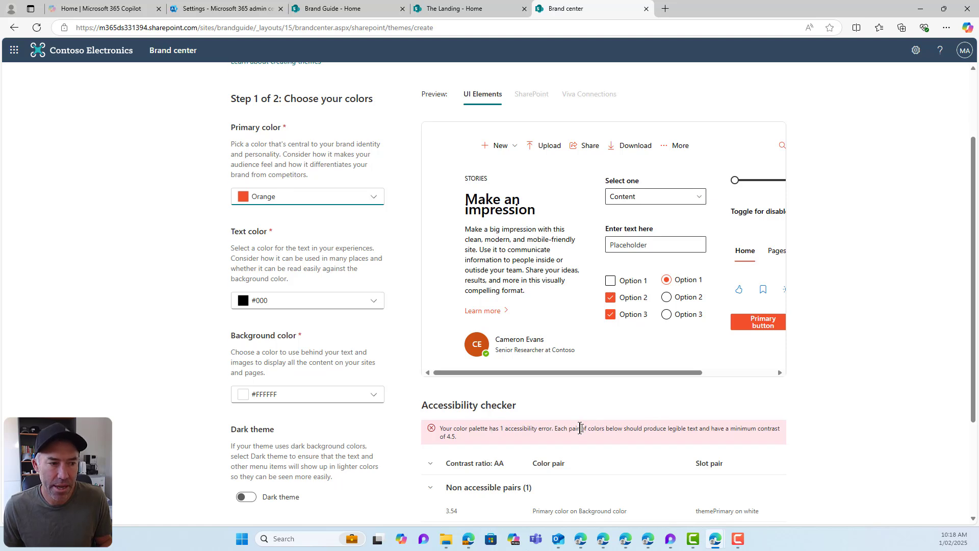
left_click_drag(555, 428, 661, 440)
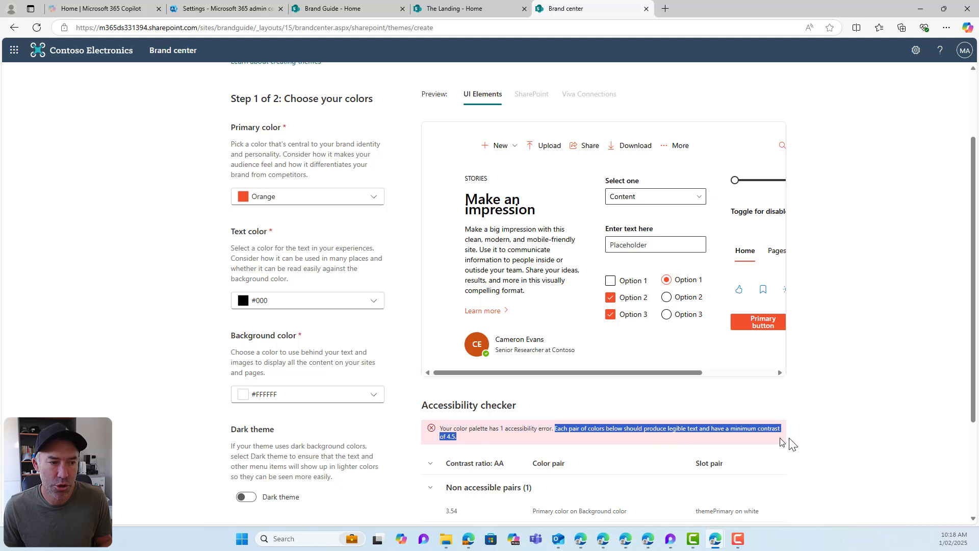
left_click(840, 435)
scroll(844, 440, "down", 2)
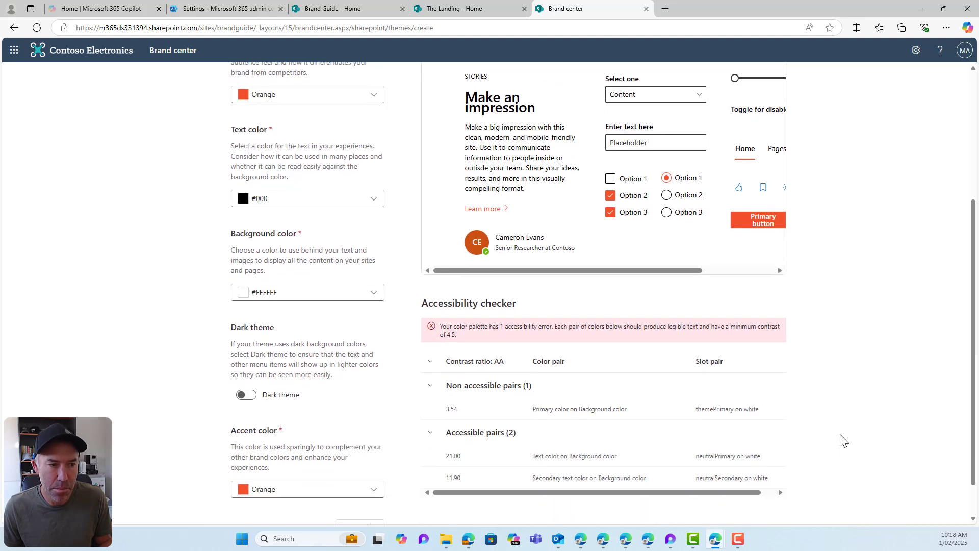
left_click_drag(465, 336, 451, 340)
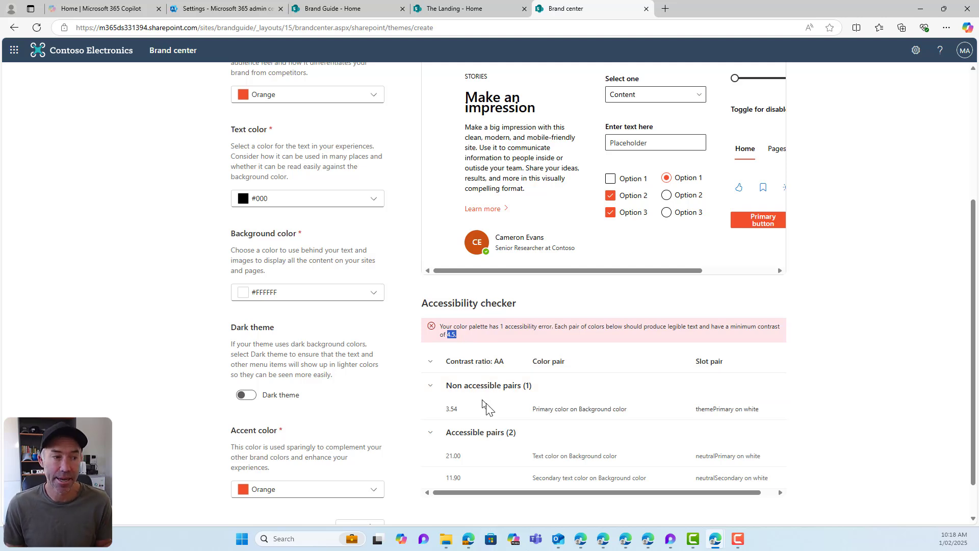
left_click_drag(553, 409, 624, 412)
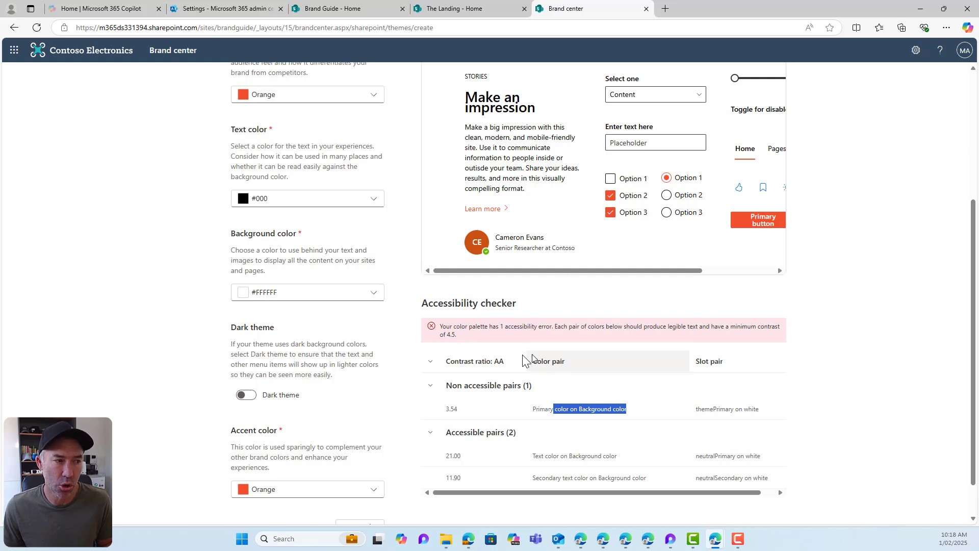
Set the theme's primary color back to Dark BLue and check the palette's accessibility.
scroll(303, 209, "up", 2)
left_click(300, 204)
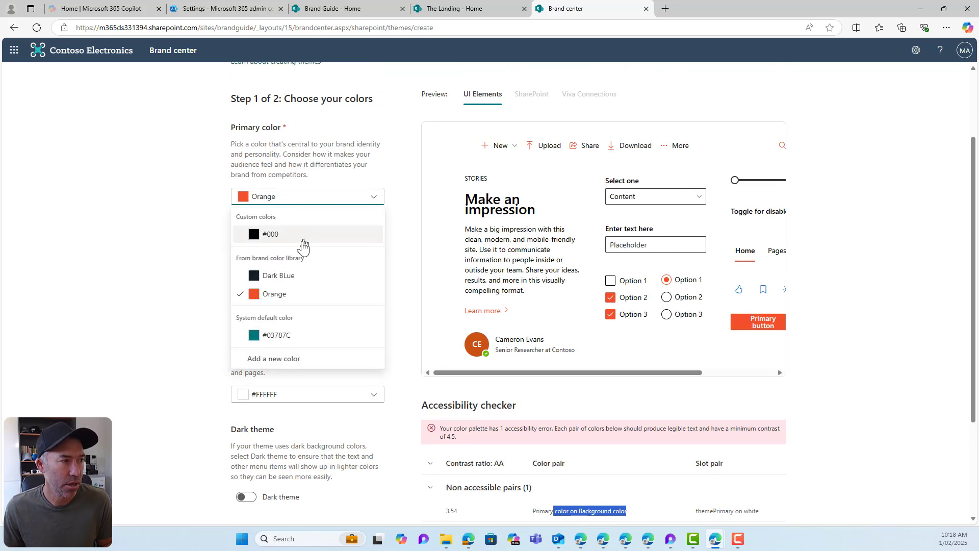
left_click(298, 278)
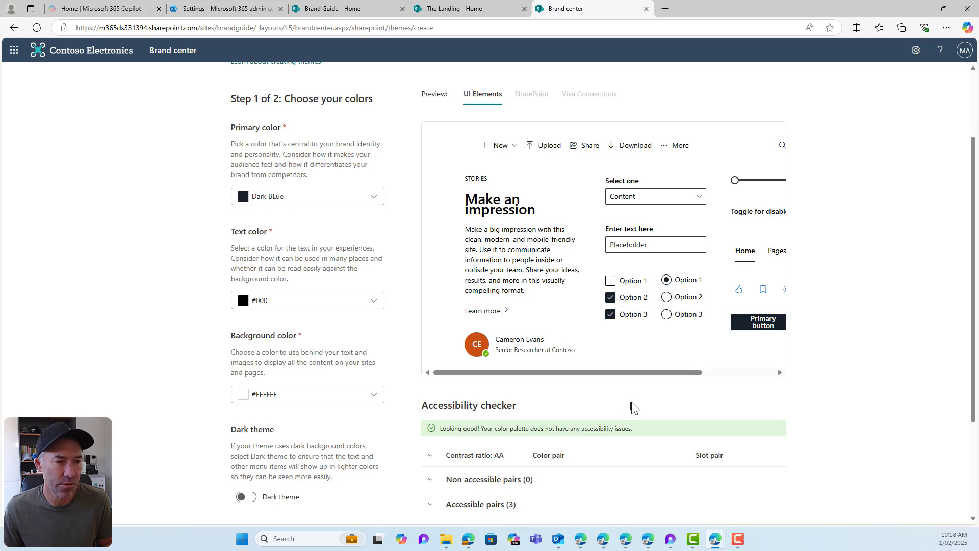
scroll(649, 400, "down", 3)
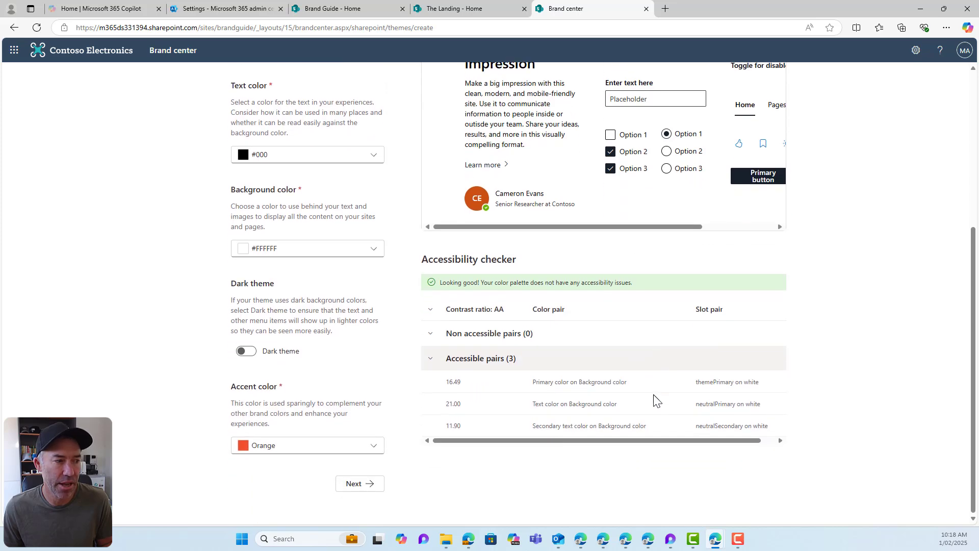
Name the theme "Copilot and SharePoint Theme", leave it visible, and save it.
left_click(368, 487)
scroll(332, 357, "up", 2)
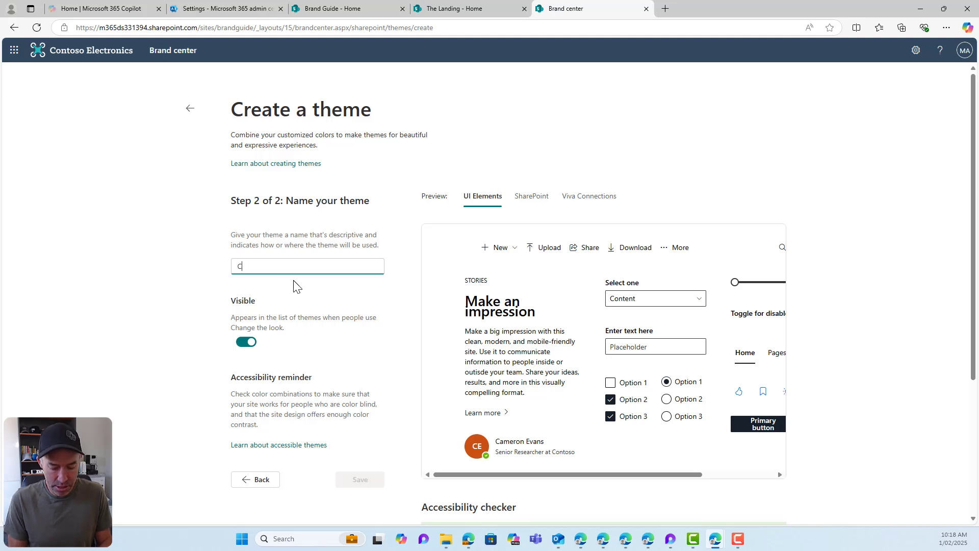
type("Copilot ")
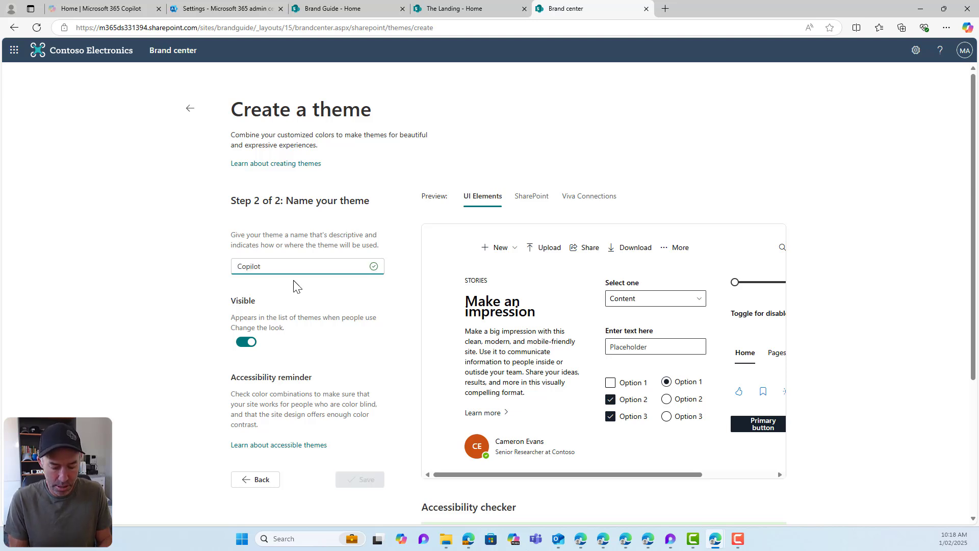
type("and SharePoint Theme")
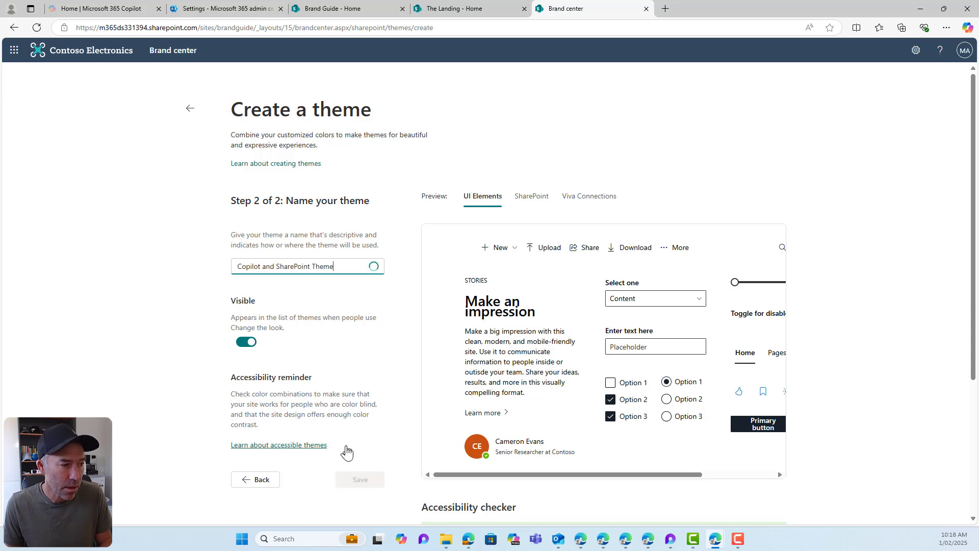
left_click(364, 480)
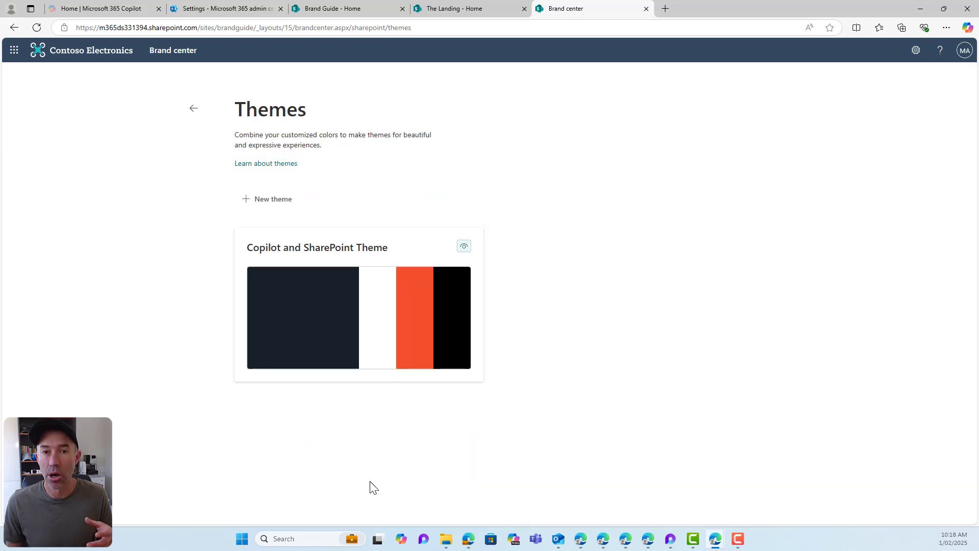
Leave the themes page, switch to The Landing's home page and reload it.
left_click(194, 108)
left_click(447, 9)
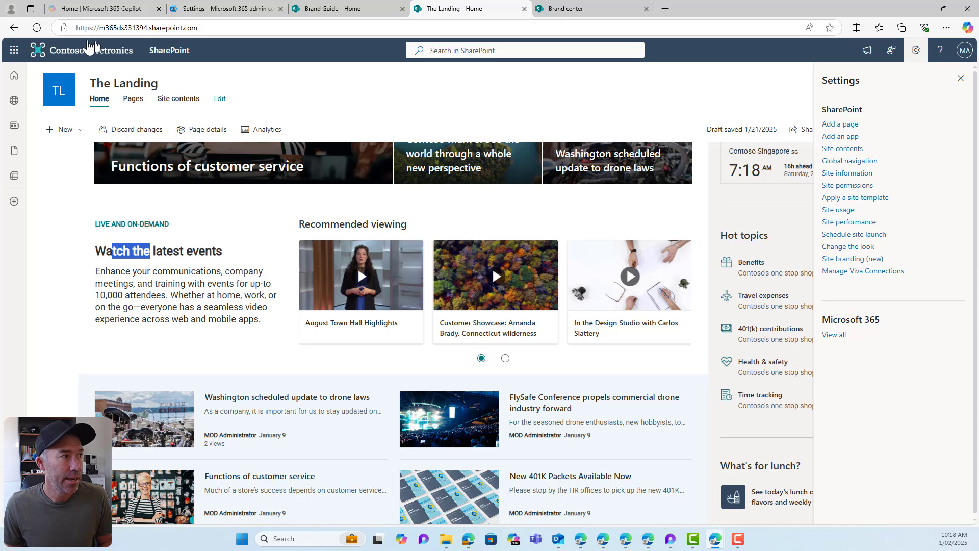
left_click(37, 27)
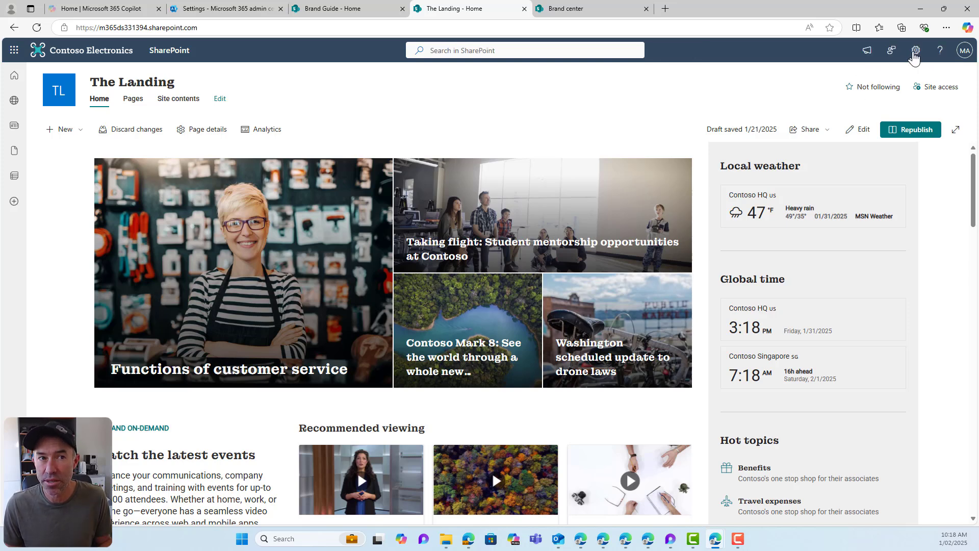
Apply the organization's Copilot and SharePoint Theme to The Landing and save the change.
left_click(915, 50)
left_click(850, 247)
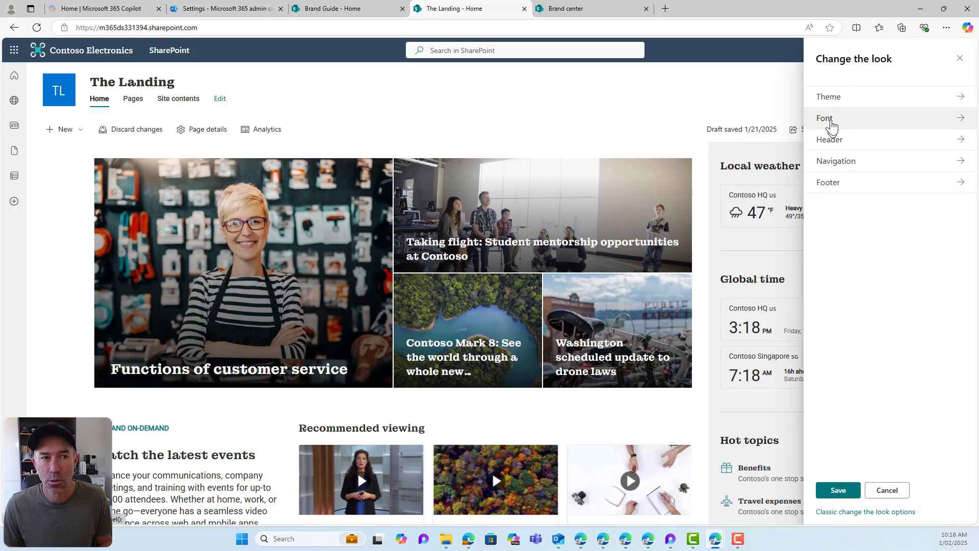
left_click(831, 99)
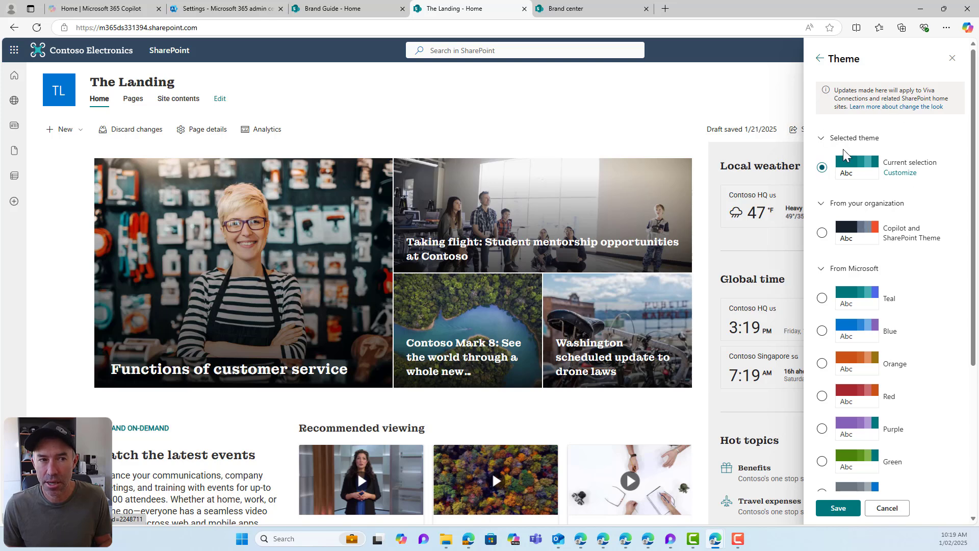
left_click(820, 139)
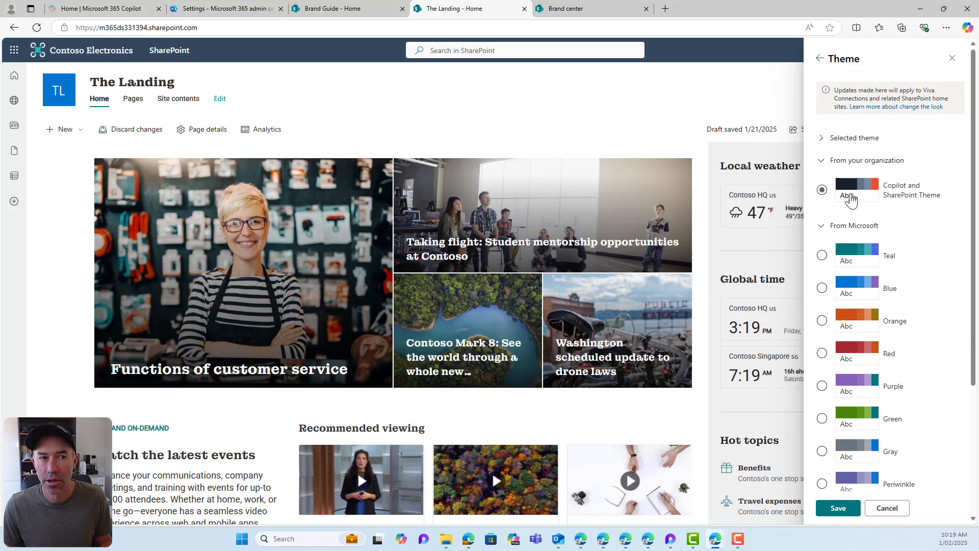
left_click(833, 198)
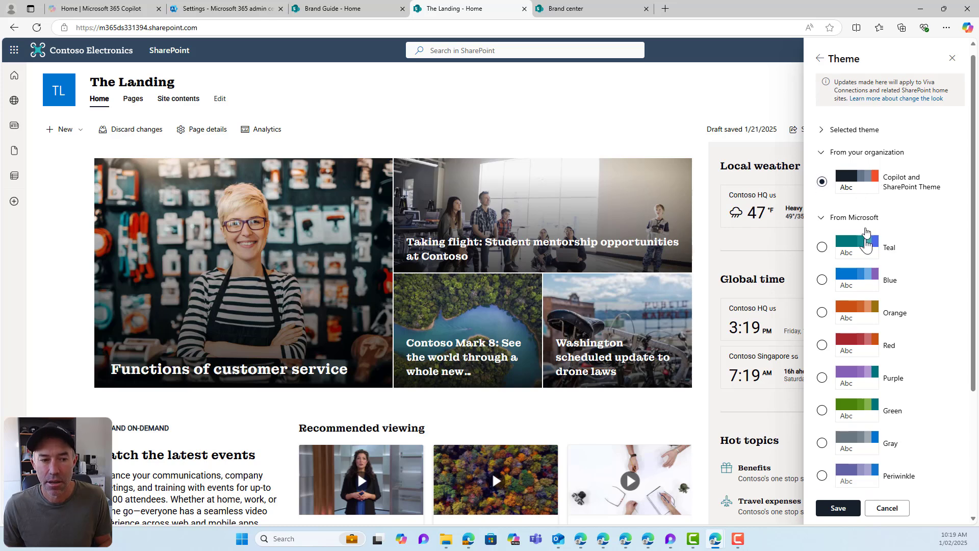
scroll(861, 306, "down", 3)
left_click(839, 507)
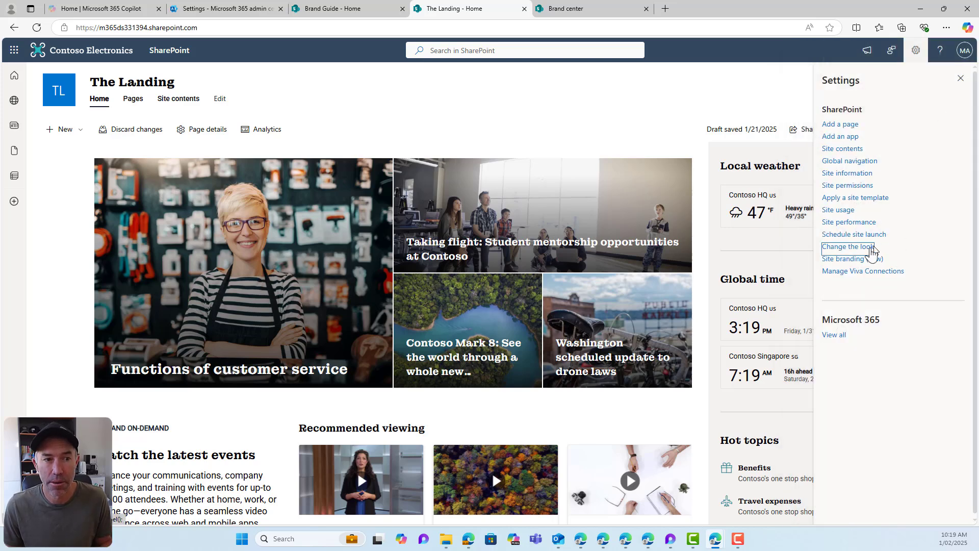
Set The Landing's site header background to the darkest theme shade, save it, and close the site settings.
left_click(883, 266)
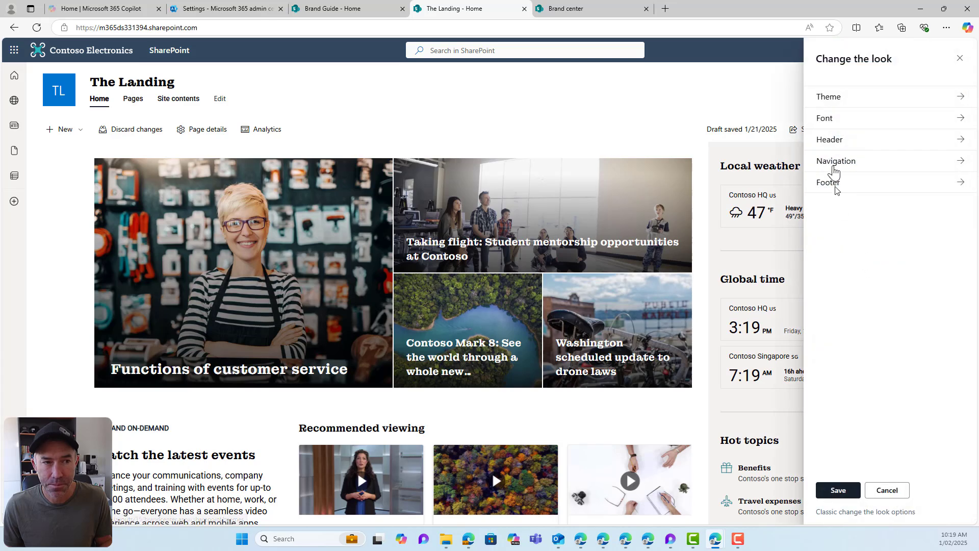
left_click(831, 140)
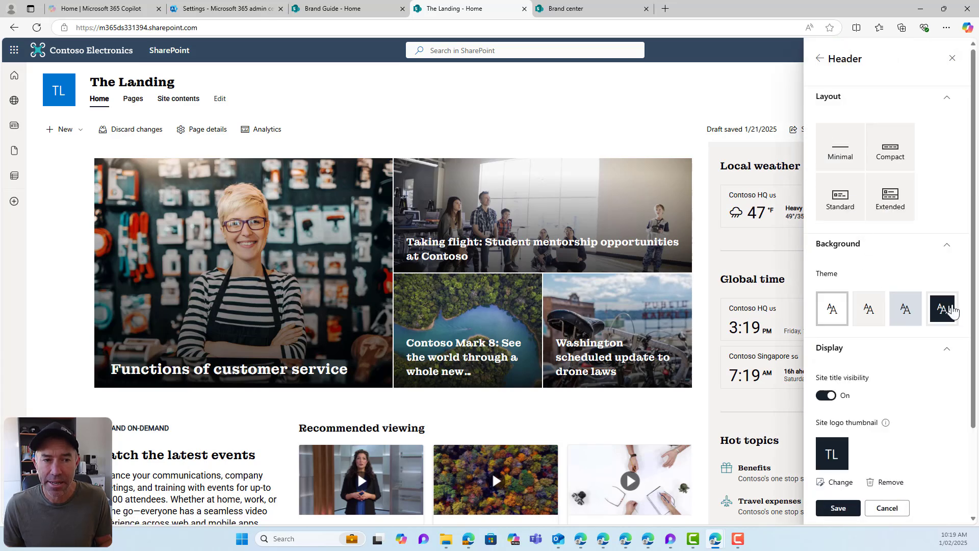
left_click(904, 308)
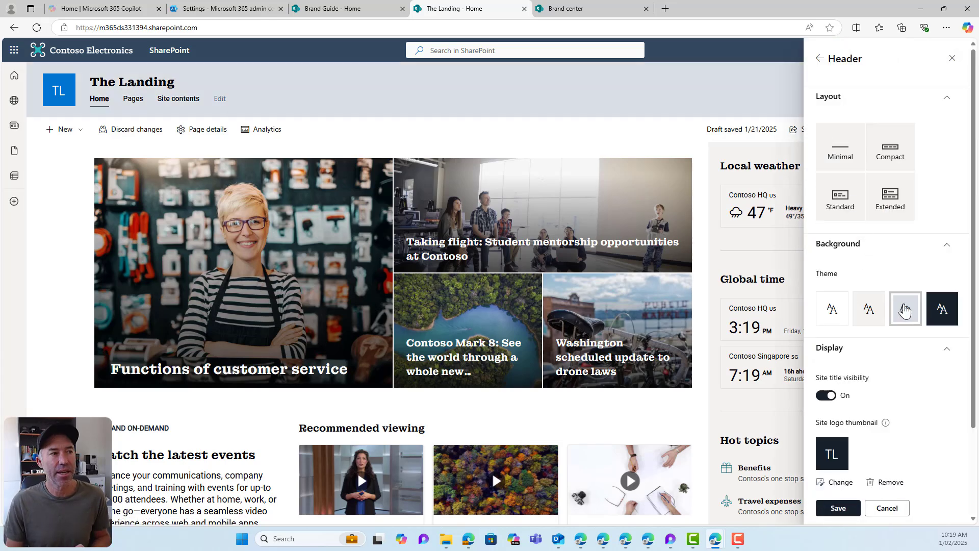
left_click(931, 307)
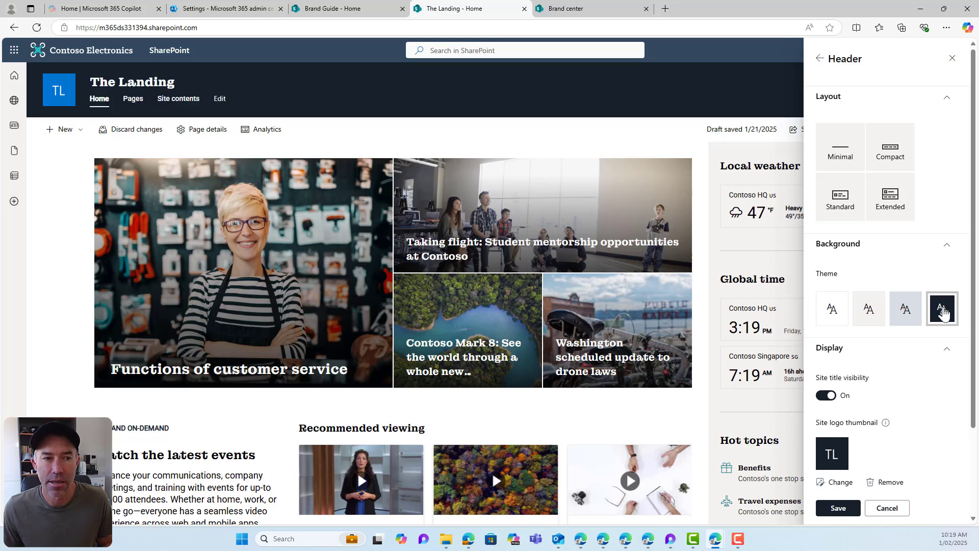
scroll(880, 357, "down", 3)
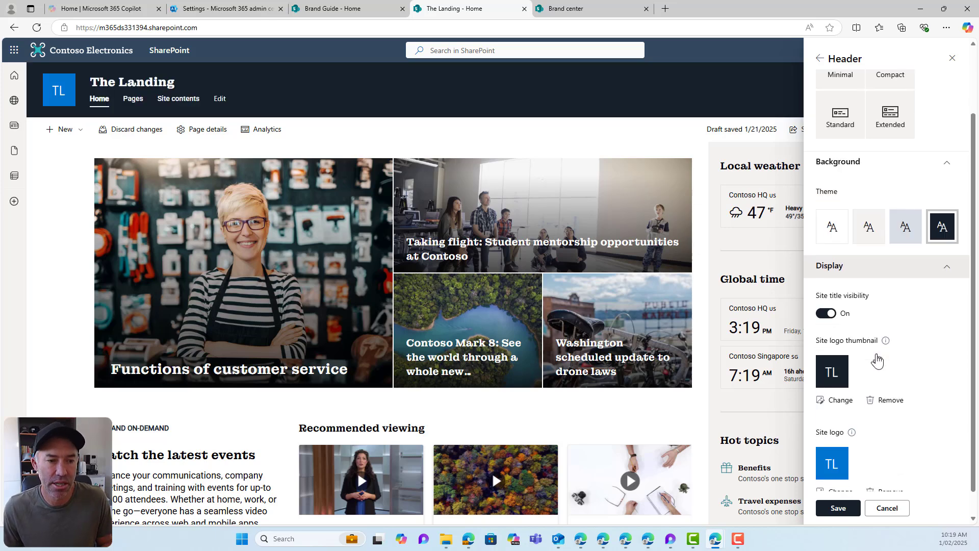
left_click(838, 508)
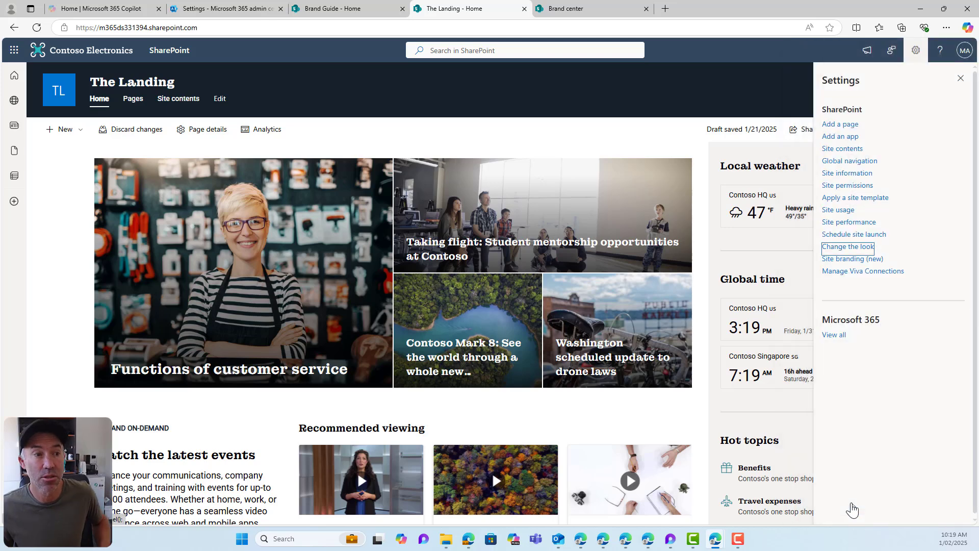
left_click(960, 78)
Look over The Landing's home page with its new branding and republish the page.
scroll(765, 250, "down", 5)
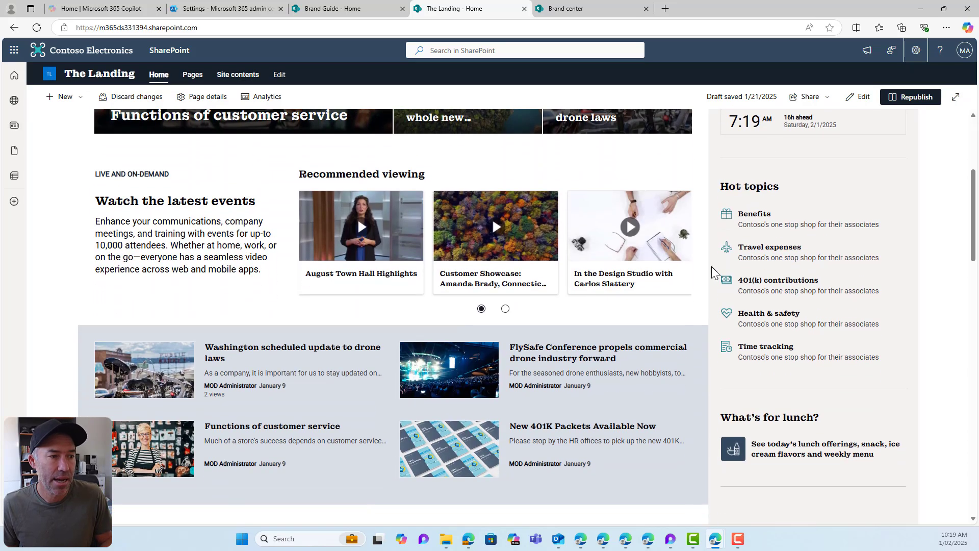
scroll(711, 266, "down", 7)
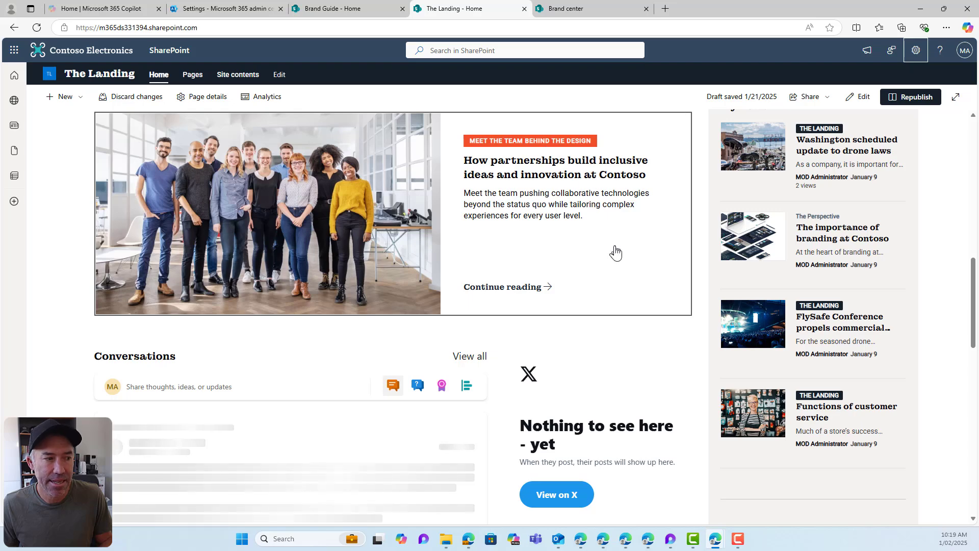
scroll(615, 252, "up", 10)
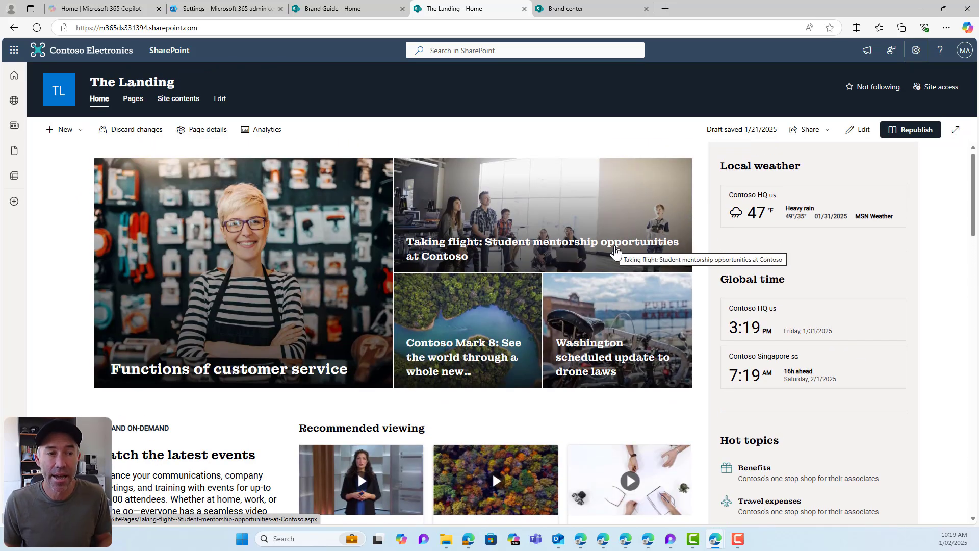
left_click(913, 132)
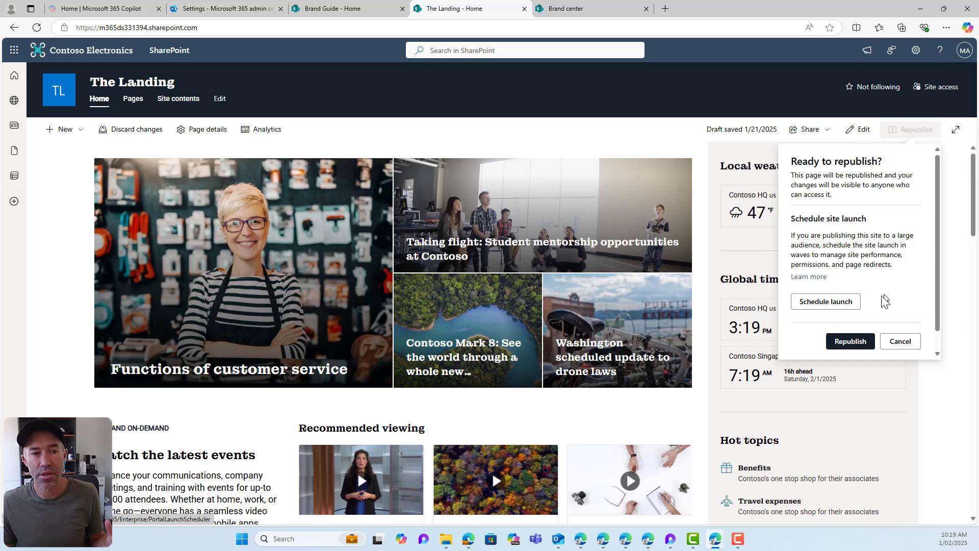
left_click(854, 343)
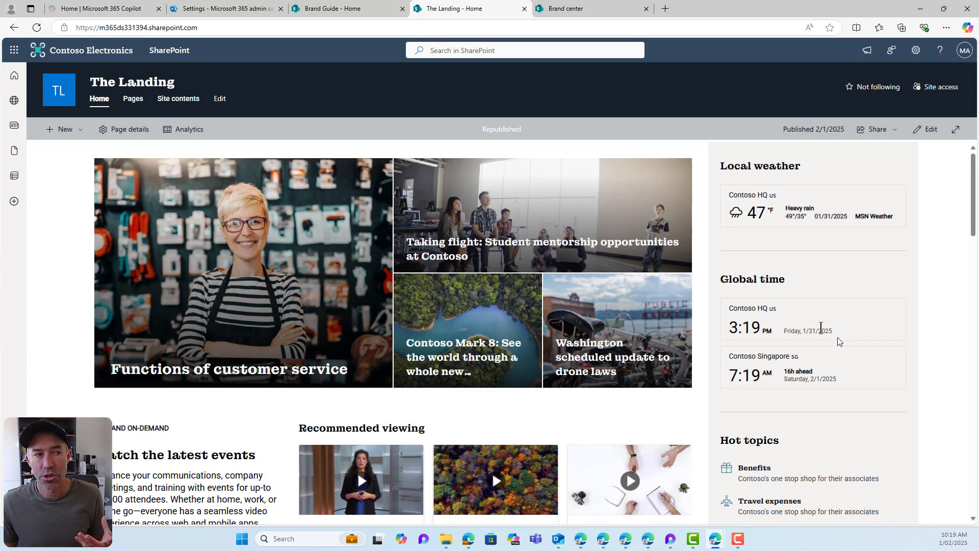
Go back to the Brand center's main page and review its brand fonts, brand colors and the apps available for applying the brand.
left_click(916, 50)
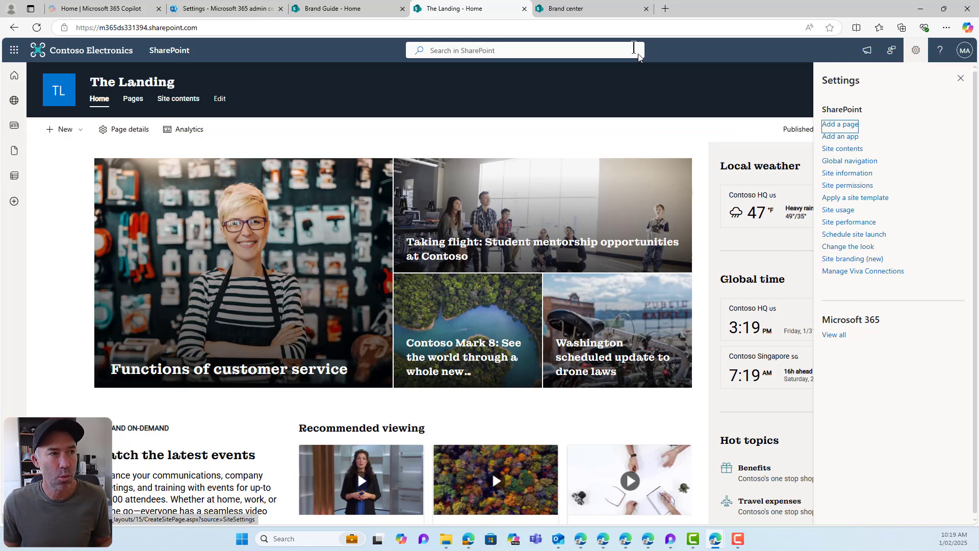
left_click(593, 14)
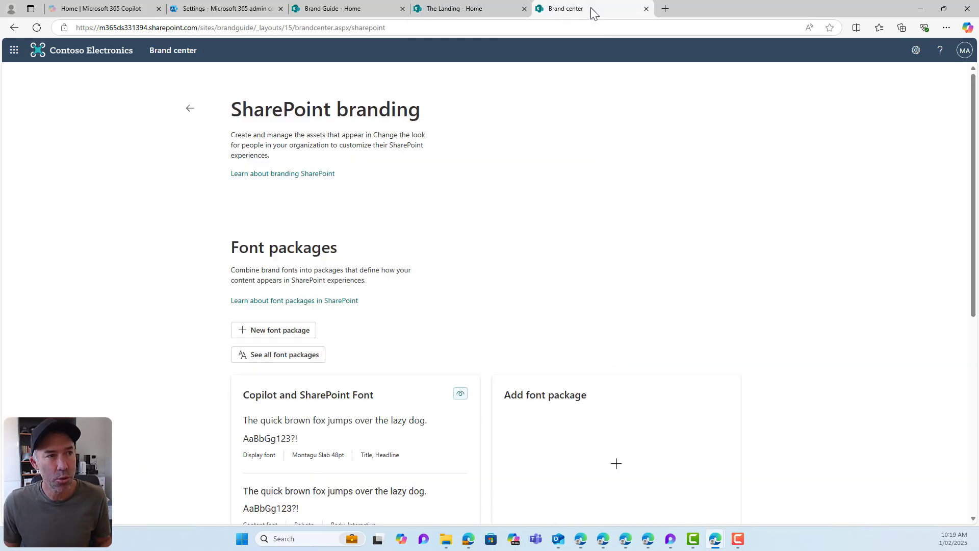
left_click(190, 109)
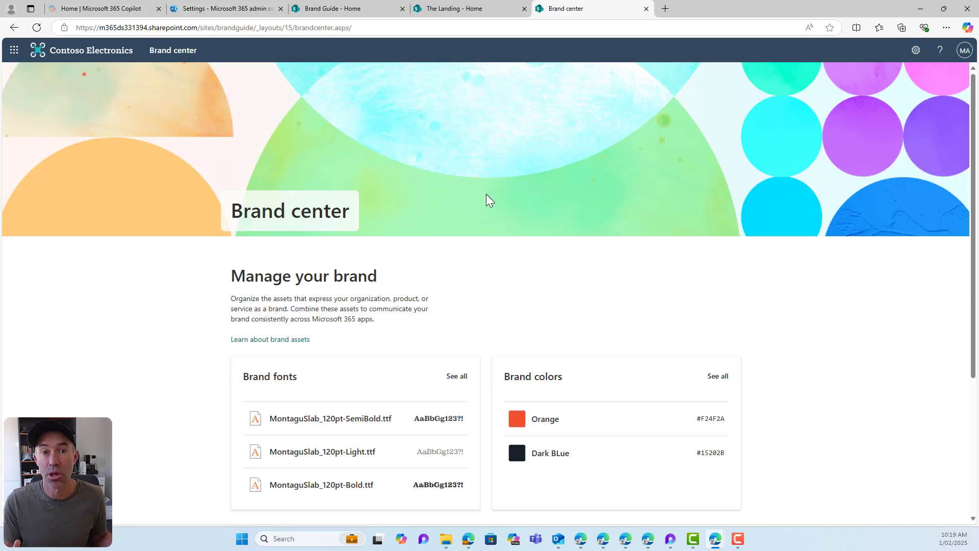
scroll(509, 223, "down", 2)
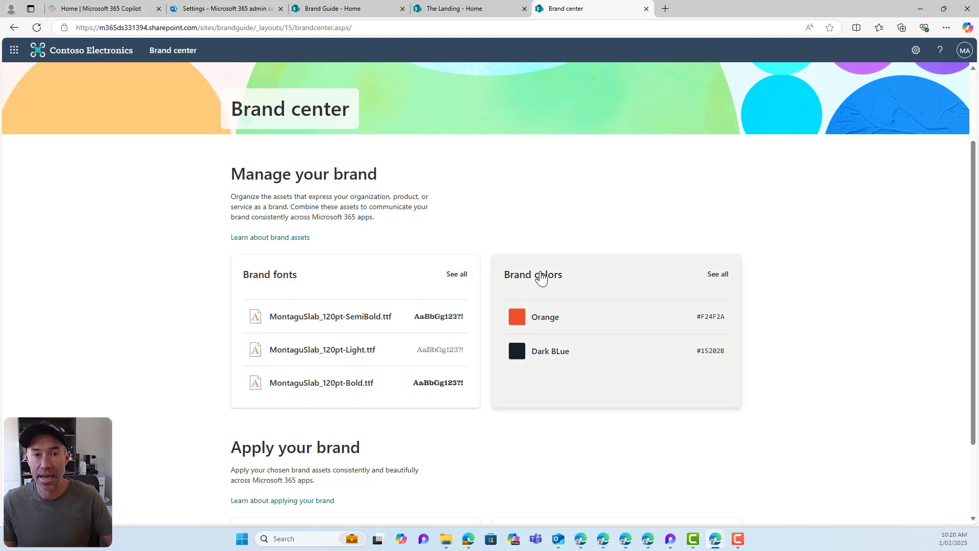
scroll(544, 278, "down", 2)
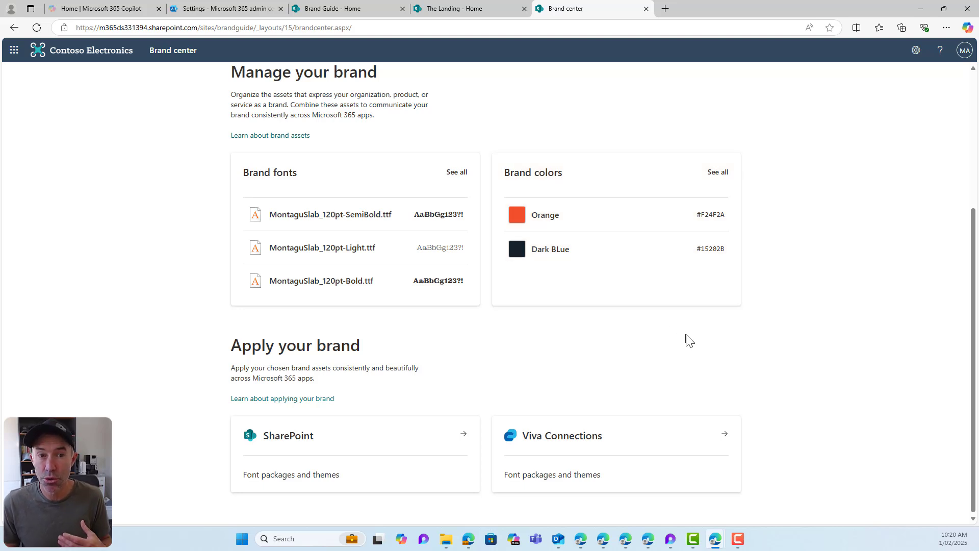
scroll(688, 339, "up", 3)
scroll(690, 340, "up", 1)
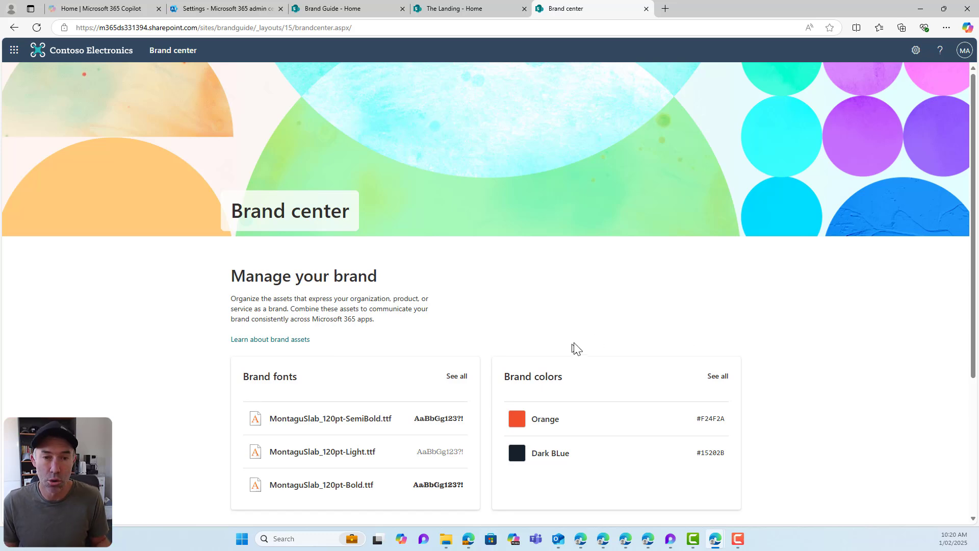
Return to The Landing, open its site branding and start a new site-level font package.
left_click(466, 9)
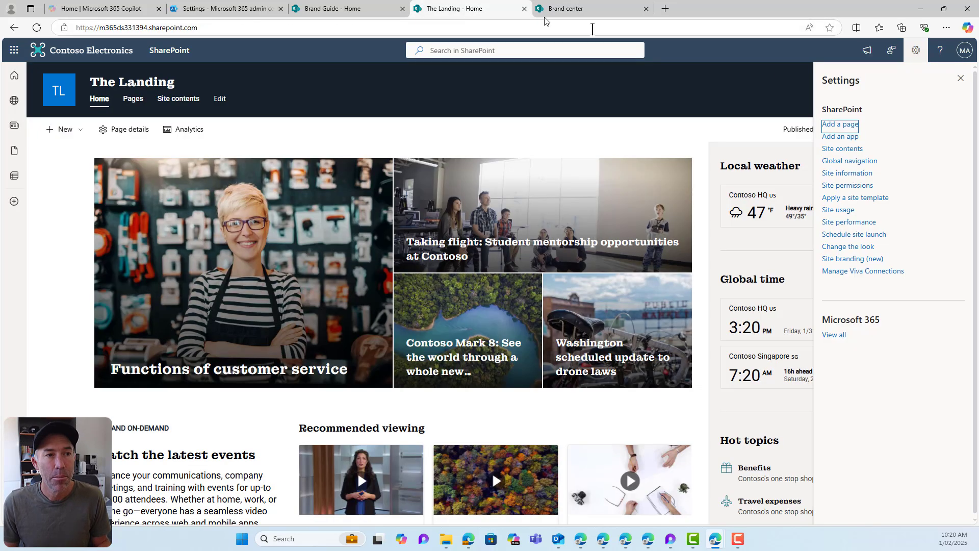
left_click(848, 260)
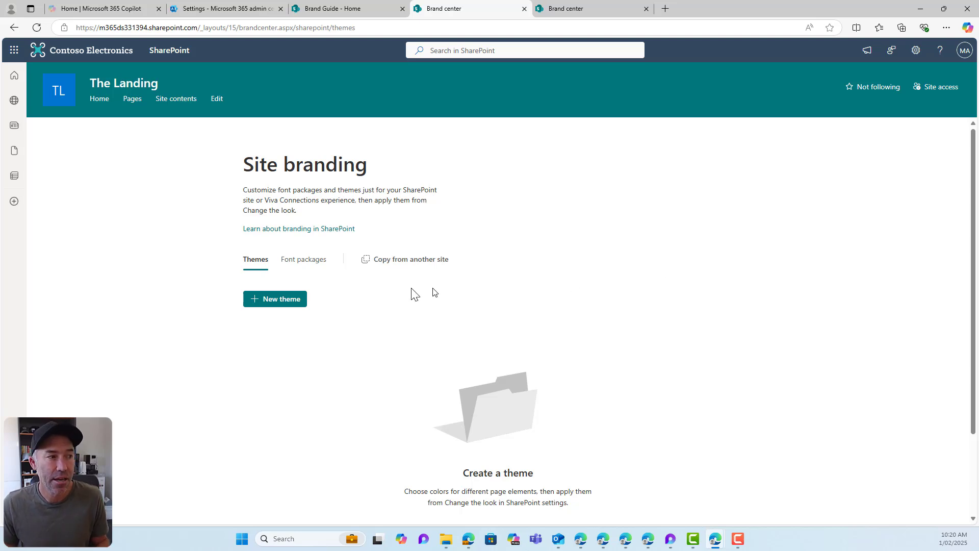
left_click(306, 260)
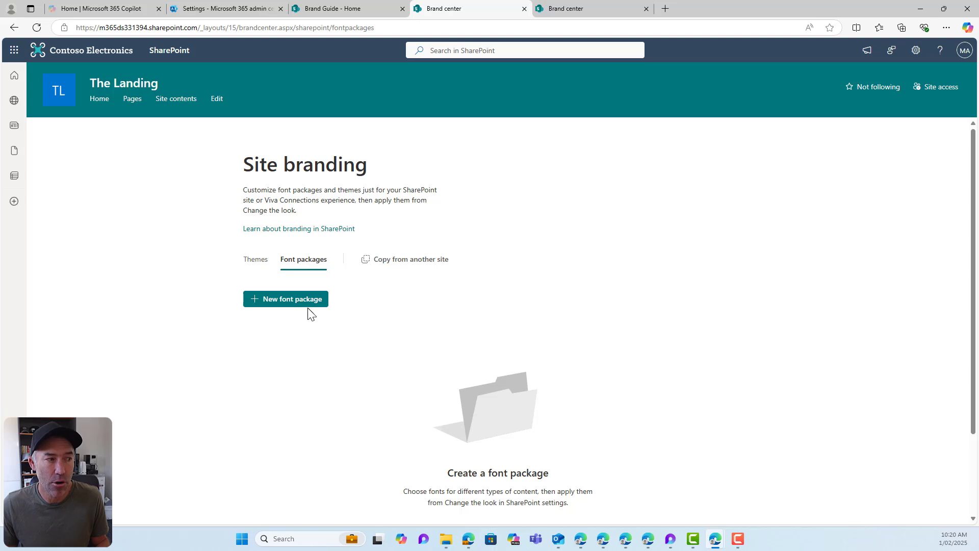
left_click(311, 302)
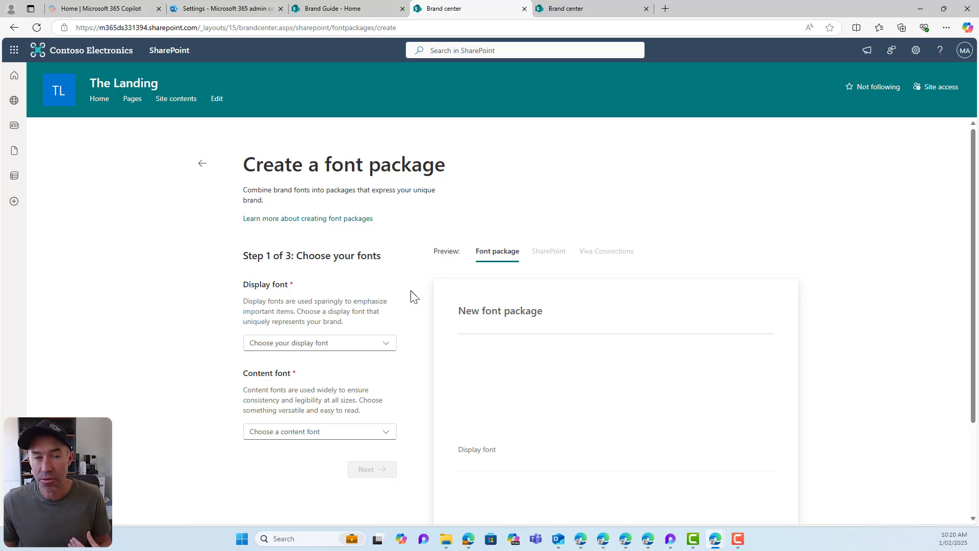
Choose Roboto Condensed as the display font and Montagu Slab 48pt as the content font of the new package.
scroll(339, 337, "down", 1)
left_click(340, 294)
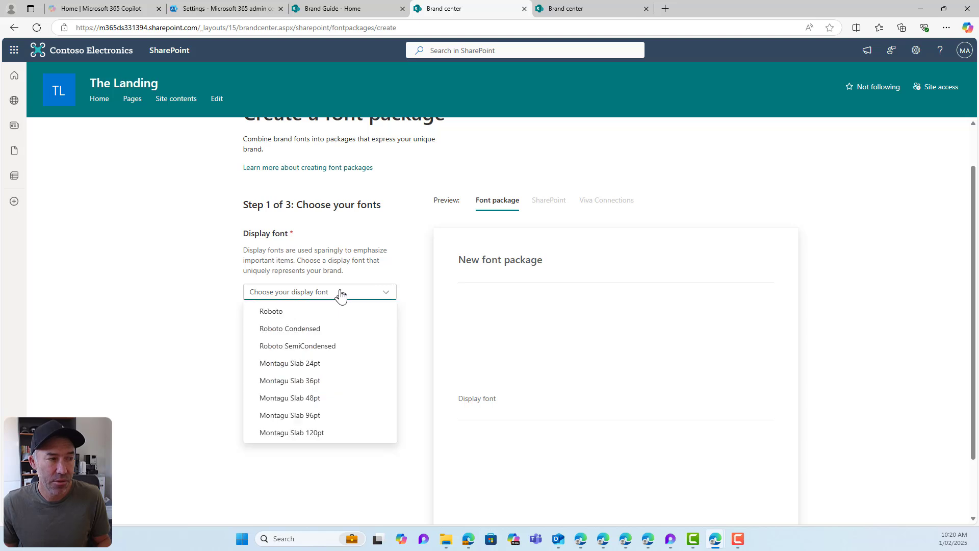
left_click(327, 329)
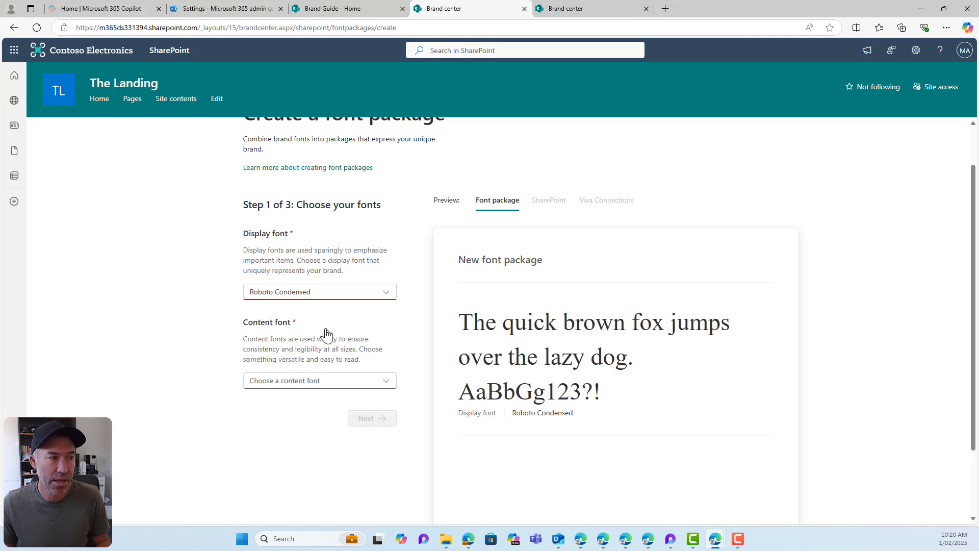
left_click(326, 381)
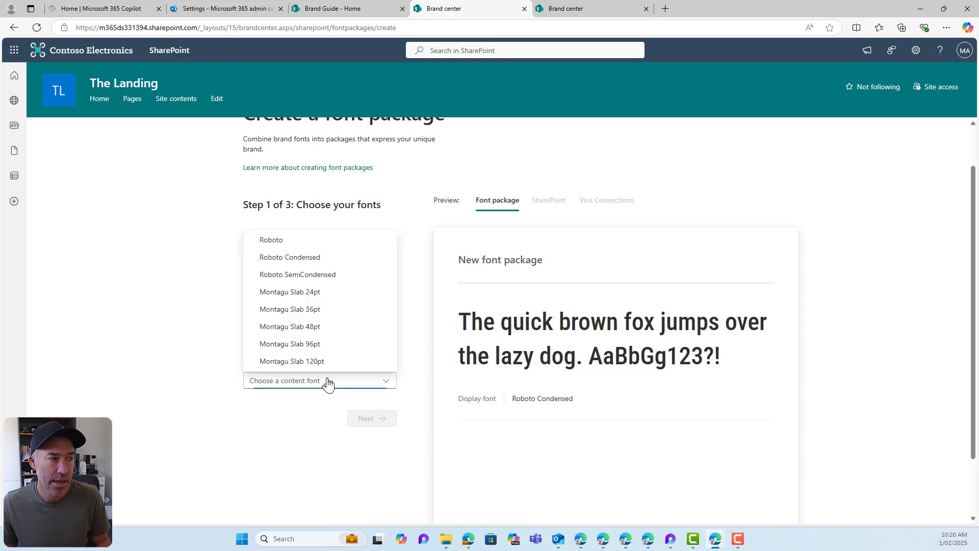
left_click(320, 329)
scroll(368, 406, "down", 2)
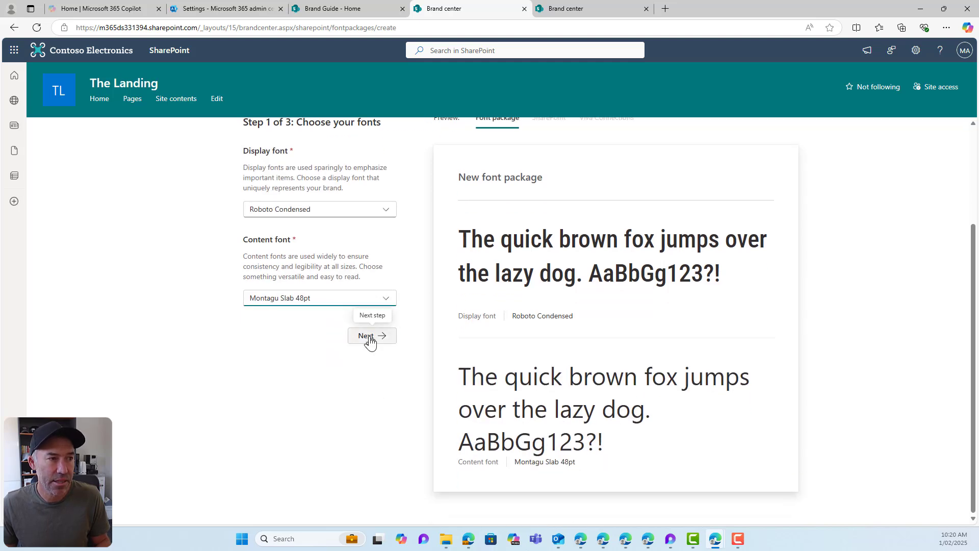
Assign Roboto Condensed in the Black style to the font package's Title.
scroll(369, 341, "up", 1)
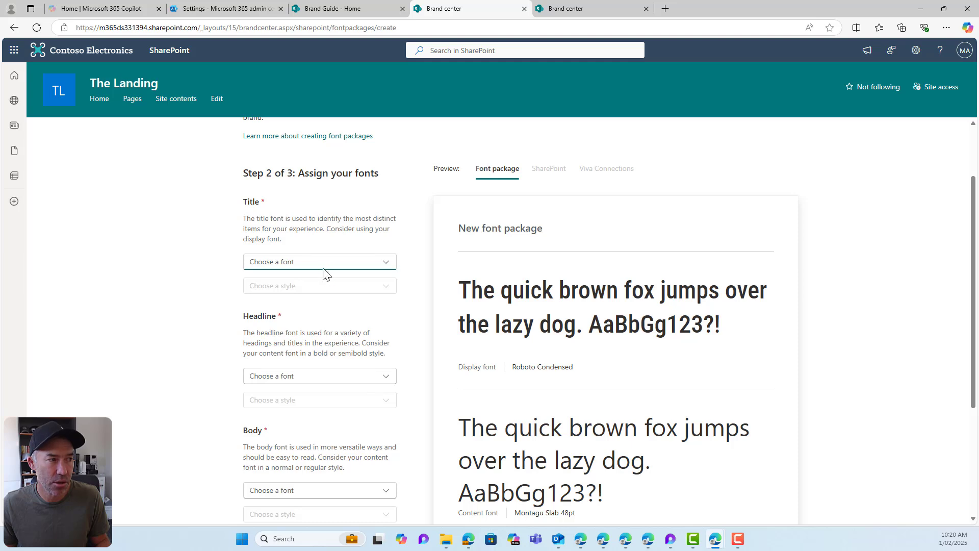
left_click(323, 262)
left_click(320, 280)
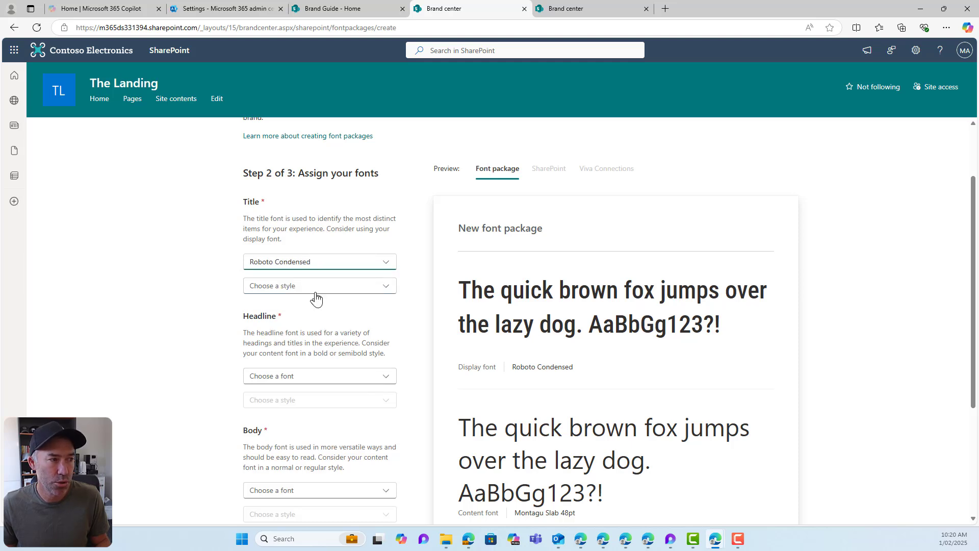
left_click(315, 294)
left_click(426, 141)
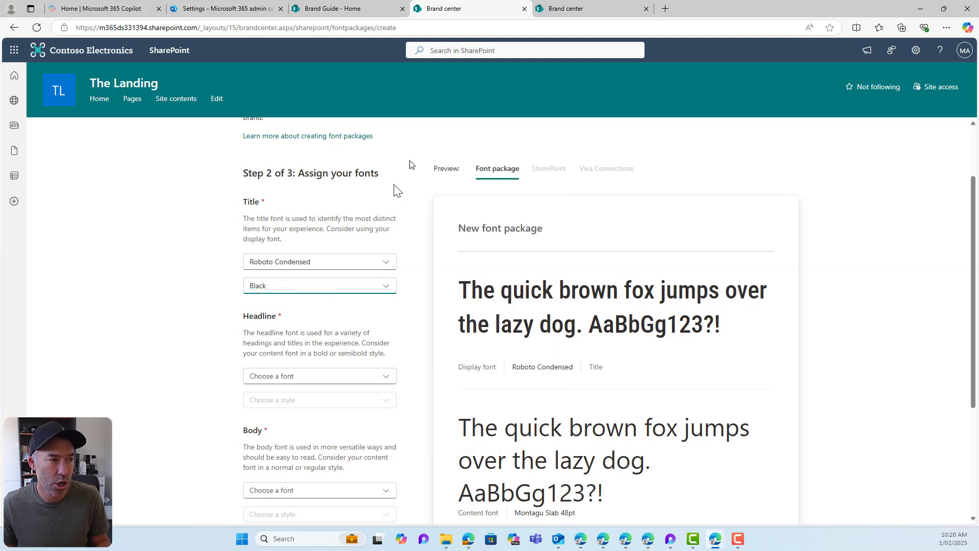
Assign Roboto Condensed in the ExtraBold Italic style to the font package's Headline.
scroll(343, 291, "down", 2)
left_click(335, 279)
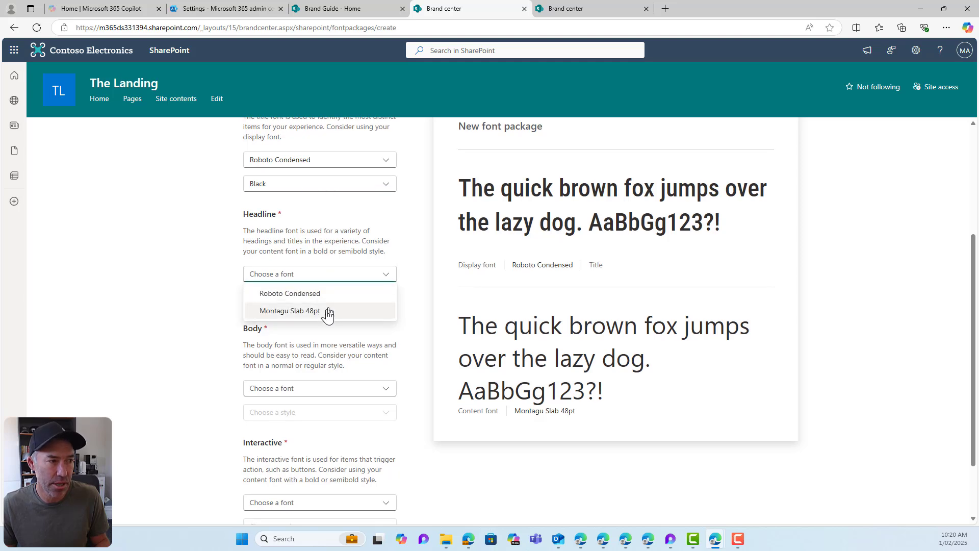
left_click(327, 310)
left_click(328, 274)
left_click(313, 294)
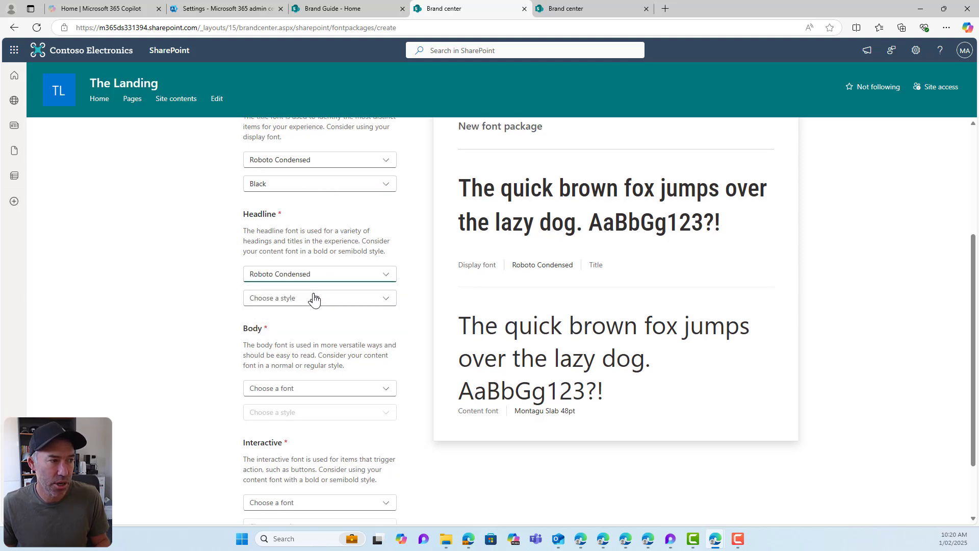
left_click(314, 299)
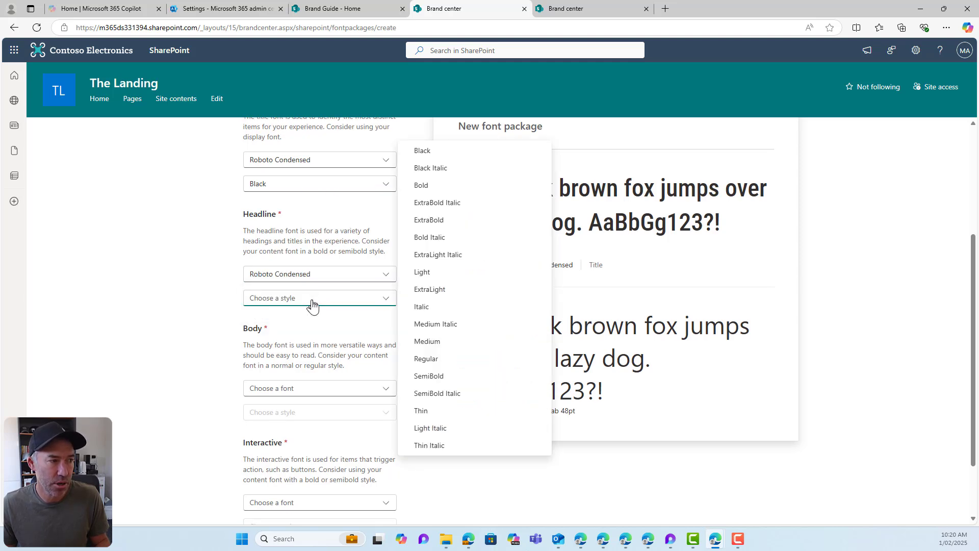
left_click(437, 203)
Assign Montagu Slab 48pt in the Light style to the font package's Body text.
scroll(327, 326, "down", 2)
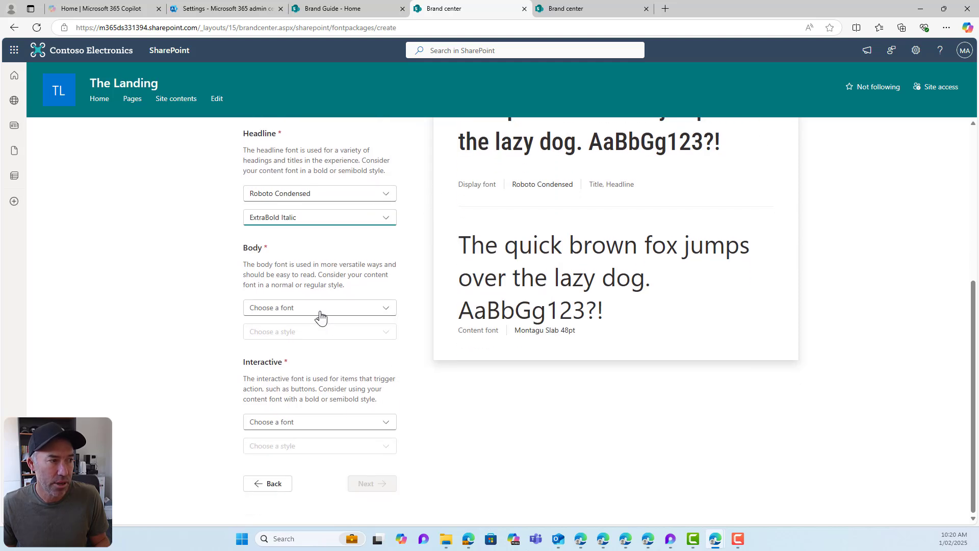
left_click(320, 315)
left_click(320, 345)
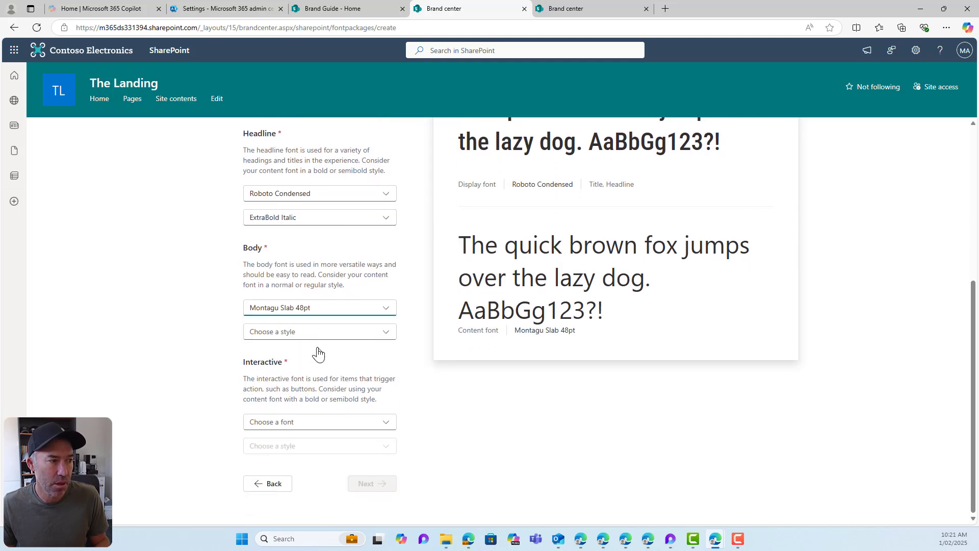
left_click(316, 341)
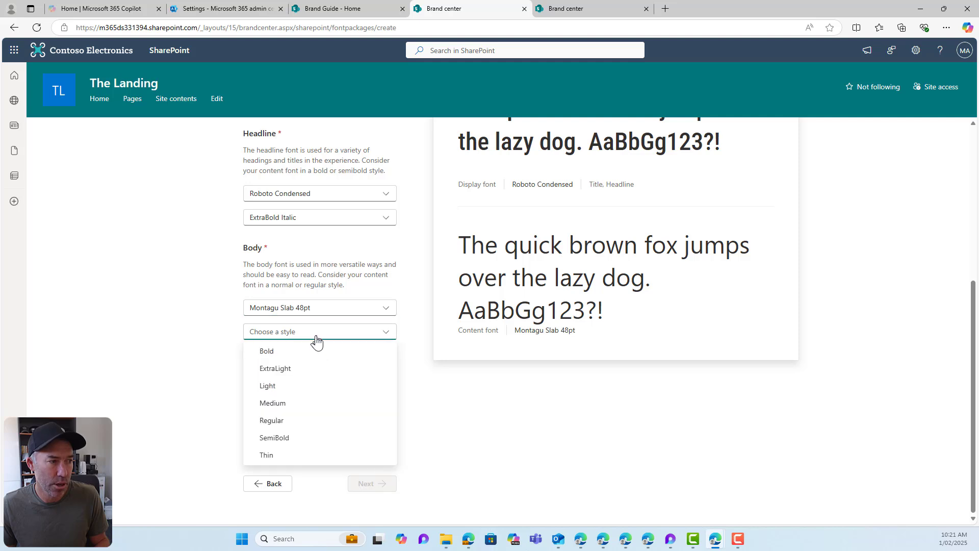
left_click(305, 385)
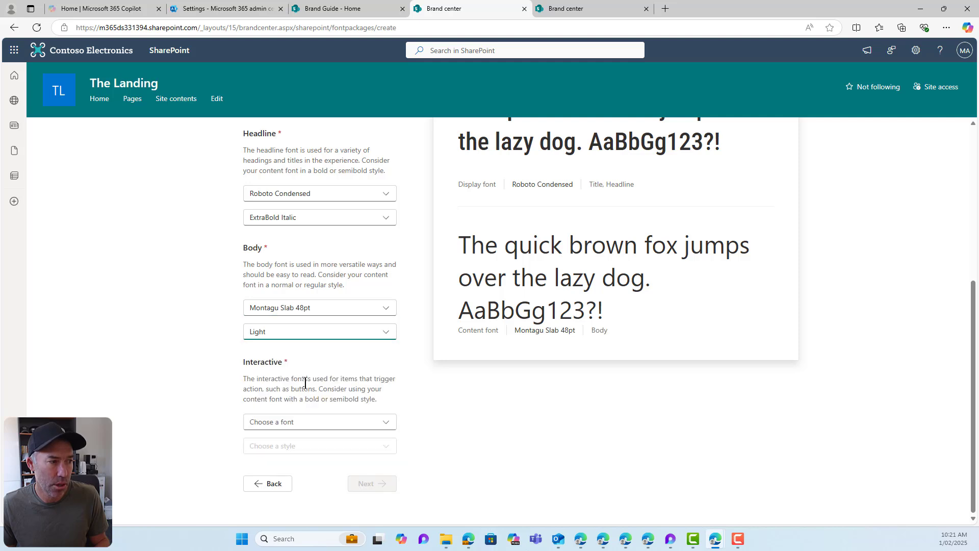
Assign Roboto Condensed in the Bold style to the Interactive text and continue to the naming stage.
left_click(325, 423)
left_click(323, 443)
left_click(327, 445)
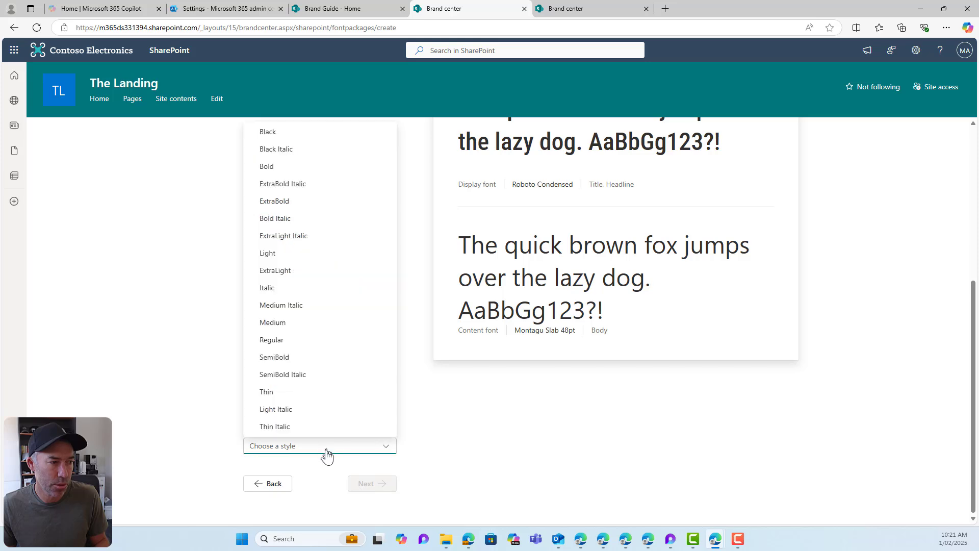
left_click(290, 165)
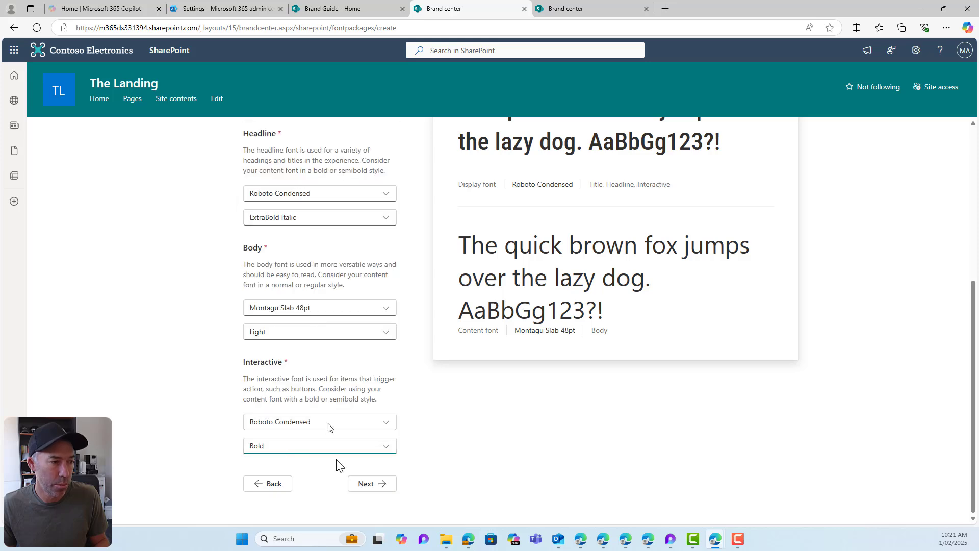
left_click(372, 484)
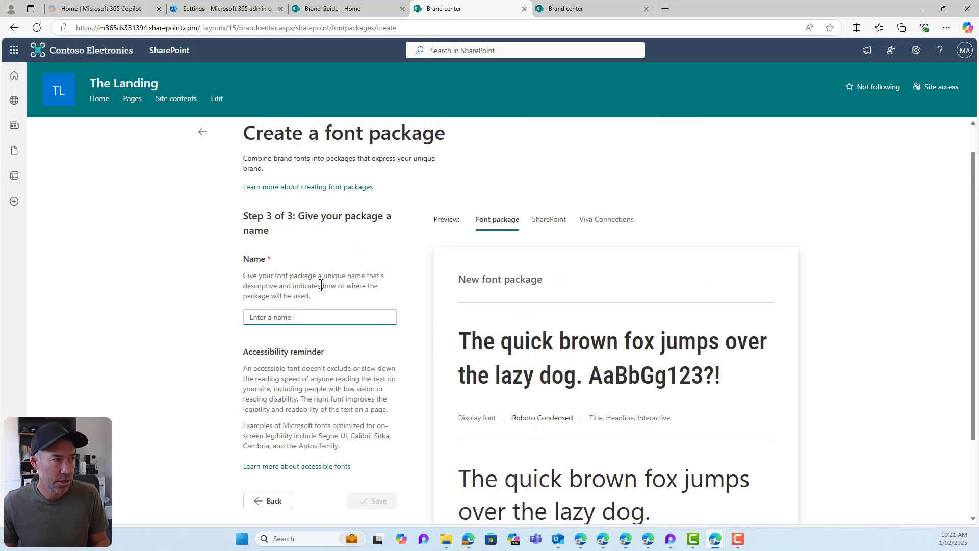
Name the font package "THe Landing Font Package" and save it.
type("THe Landing Font")
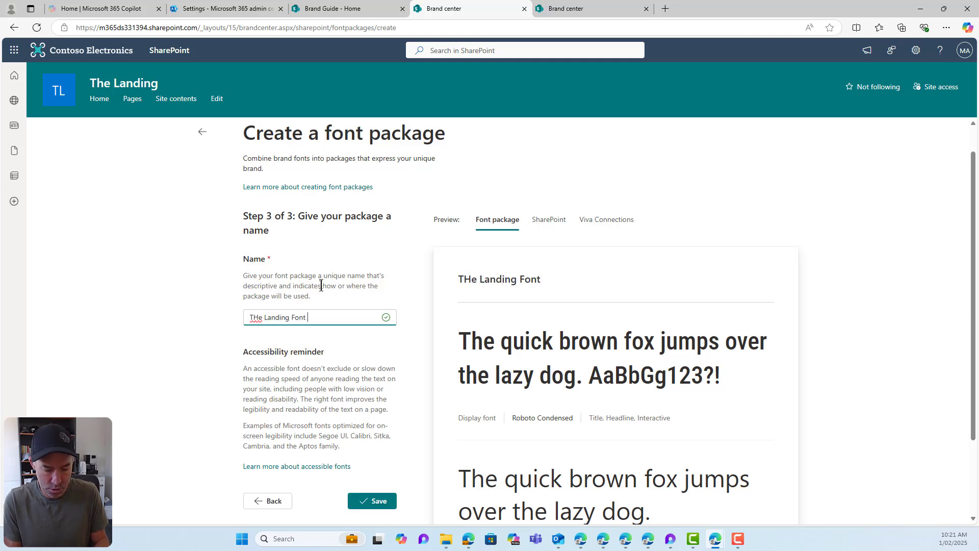
type(" Package")
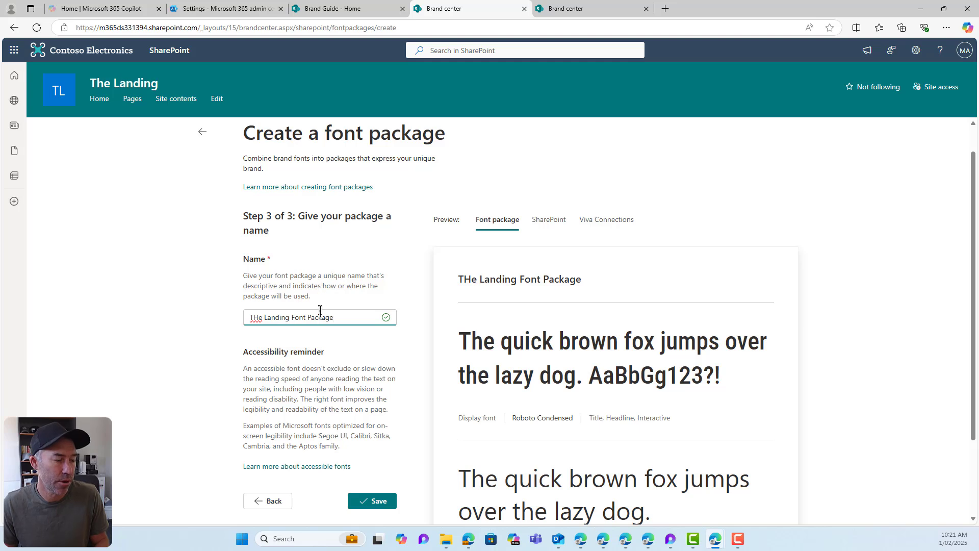
scroll(357, 357, "down", 2)
left_click(386, 403)
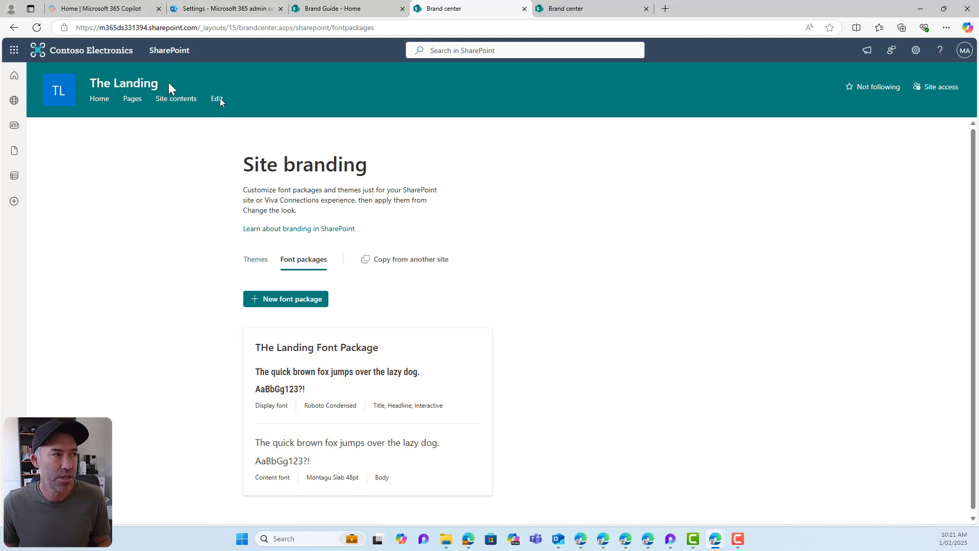
Return to The Landing home page, apply "THe Landing Font Package" as the site's font and save the change.
left_click(131, 87)
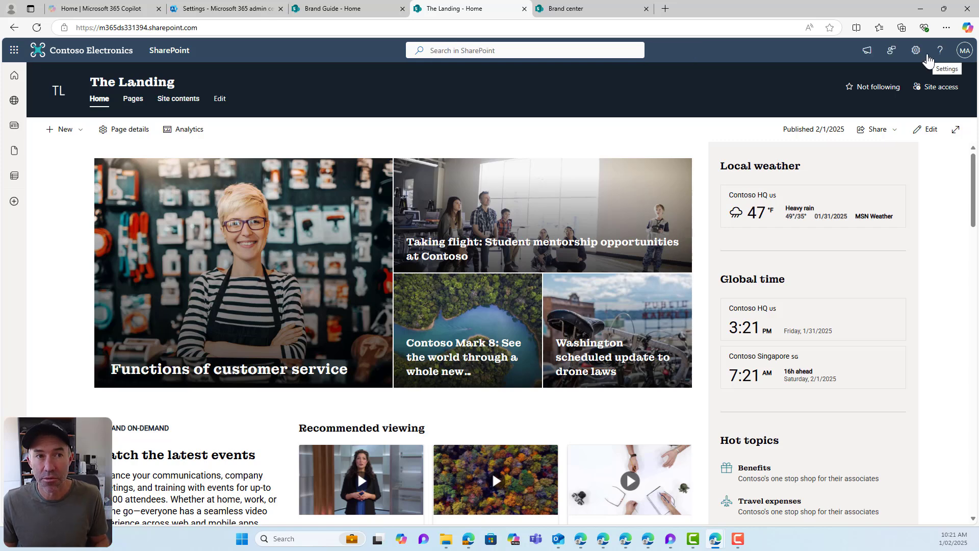
left_click(916, 50)
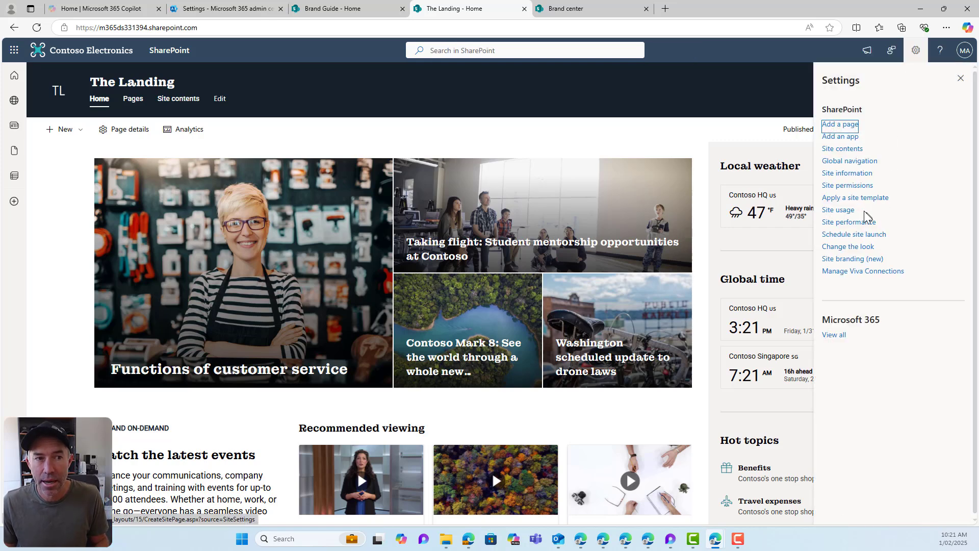
left_click(839, 248)
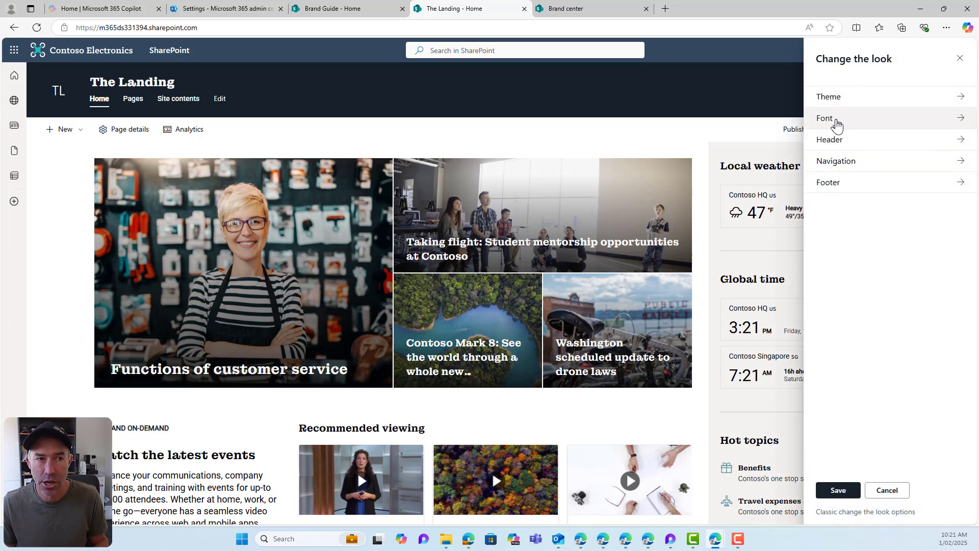
left_click(836, 125)
left_click(880, 162)
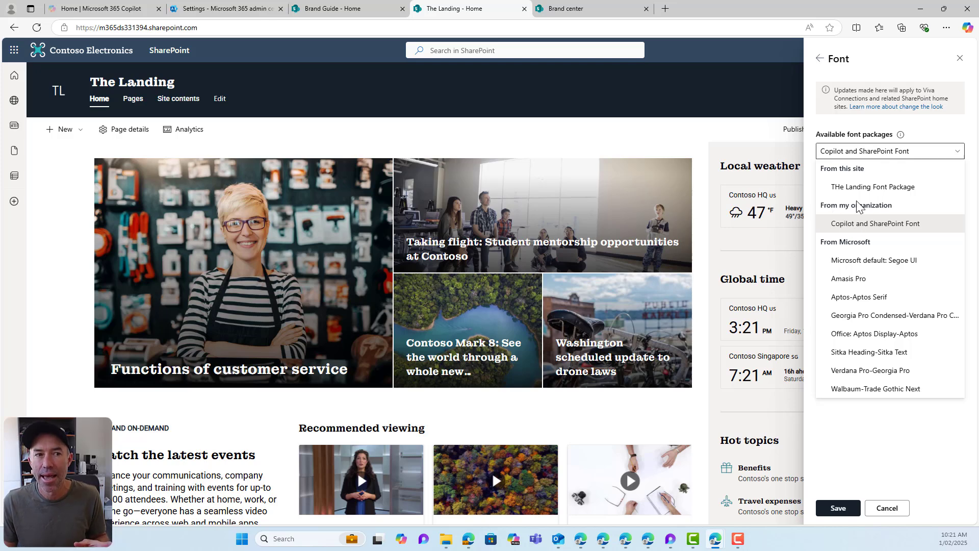
left_click(915, 194)
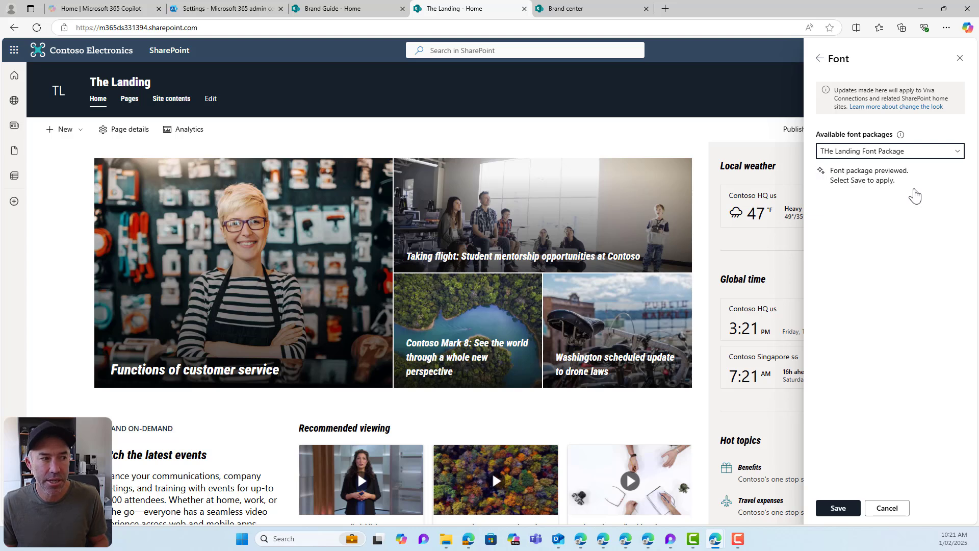
left_click(850, 513)
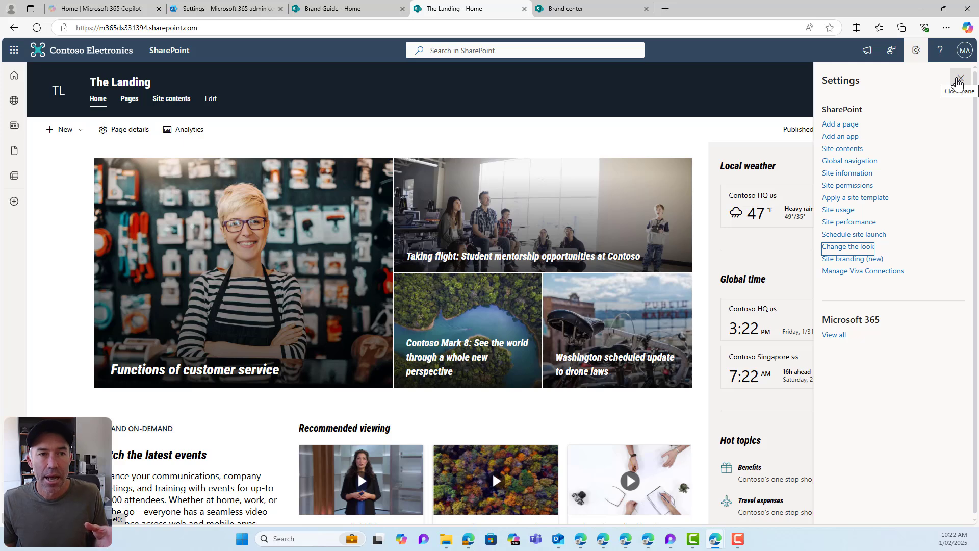
Open the SharePoint start page in a new browser tab and go to the Global Sales site from the frequent sites.
left_click(862, 259)
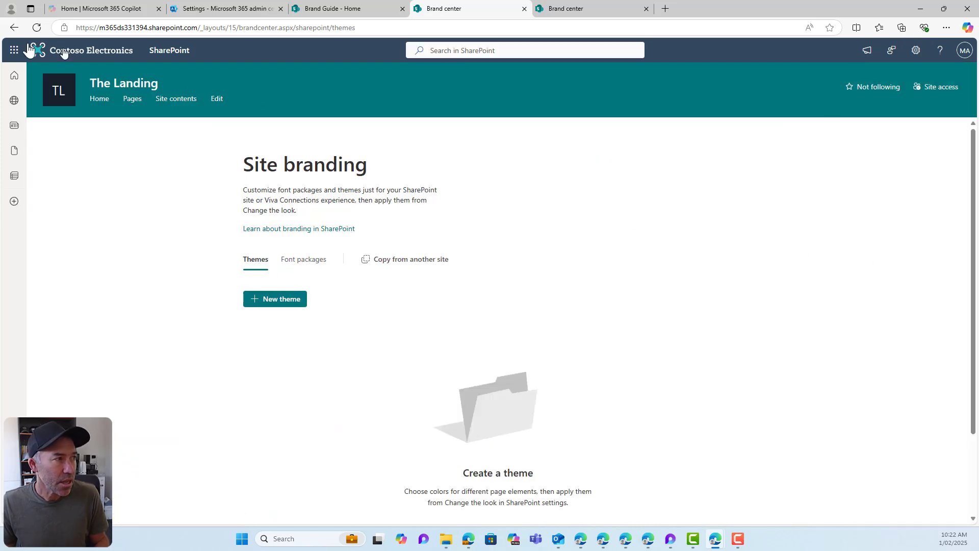
left_click(14, 51)
right_click(146, 162)
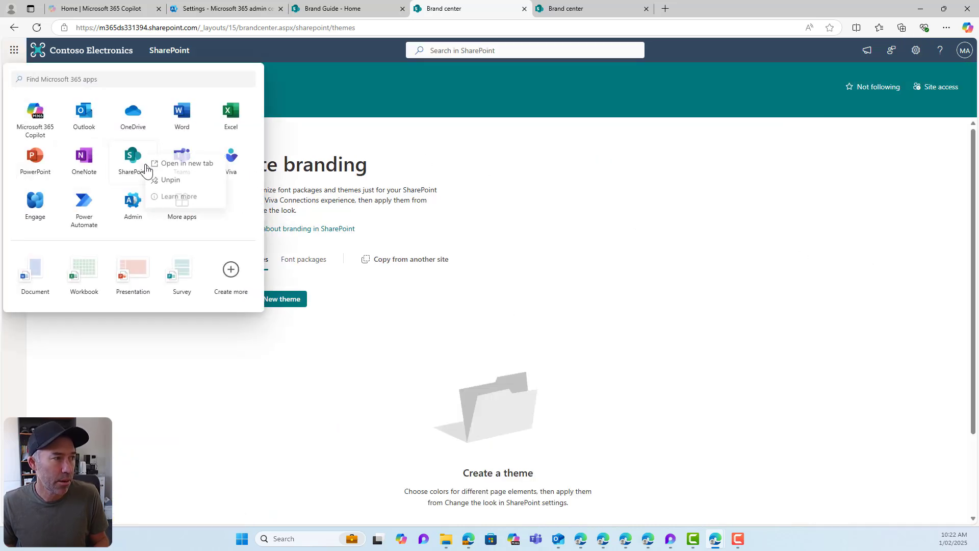
left_click(181, 163)
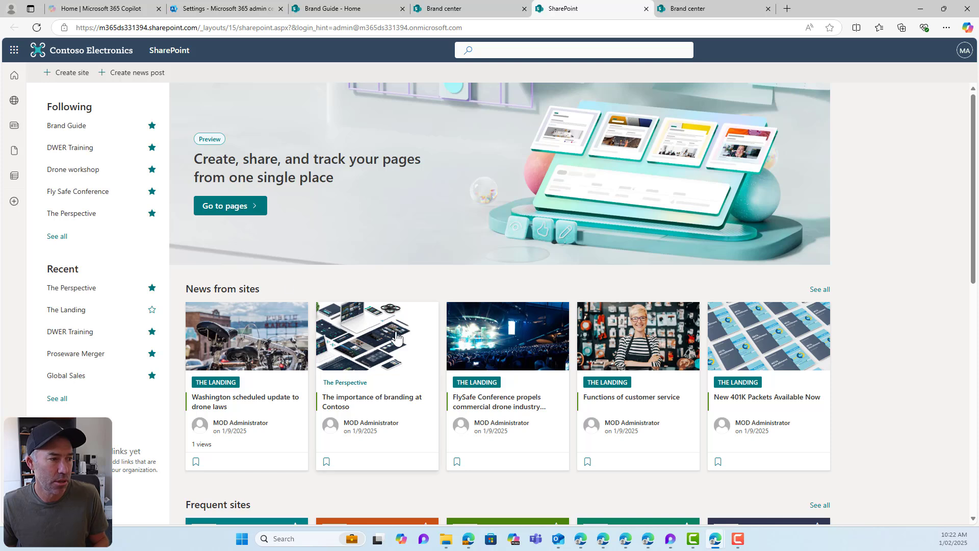
scroll(401, 337, "down", 2)
scroll(401, 337, "down", 3)
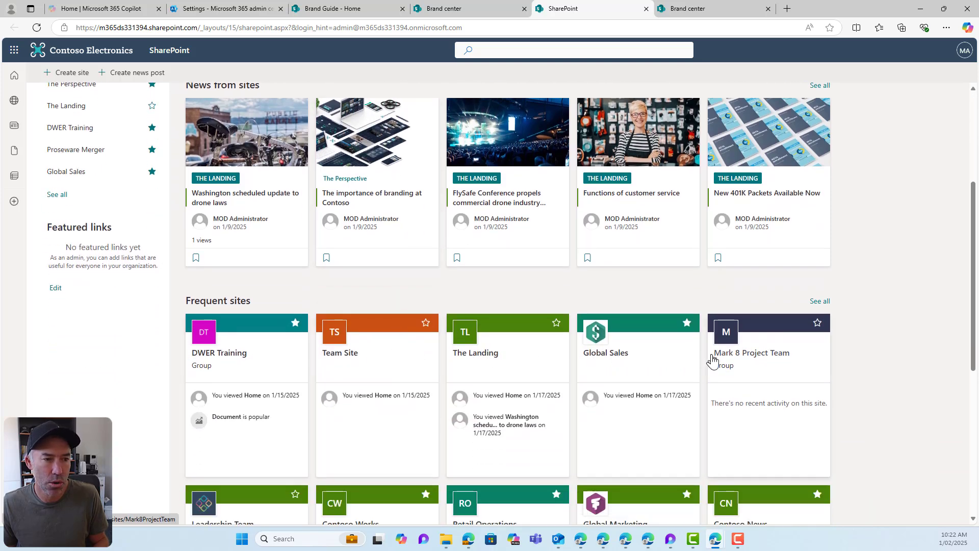
left_click(608, 349)
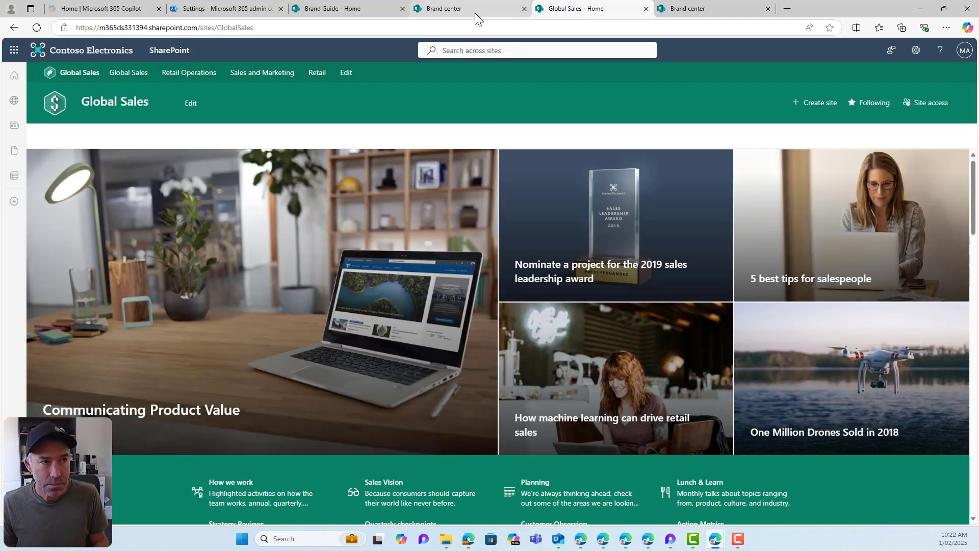
left_click(916, 50)
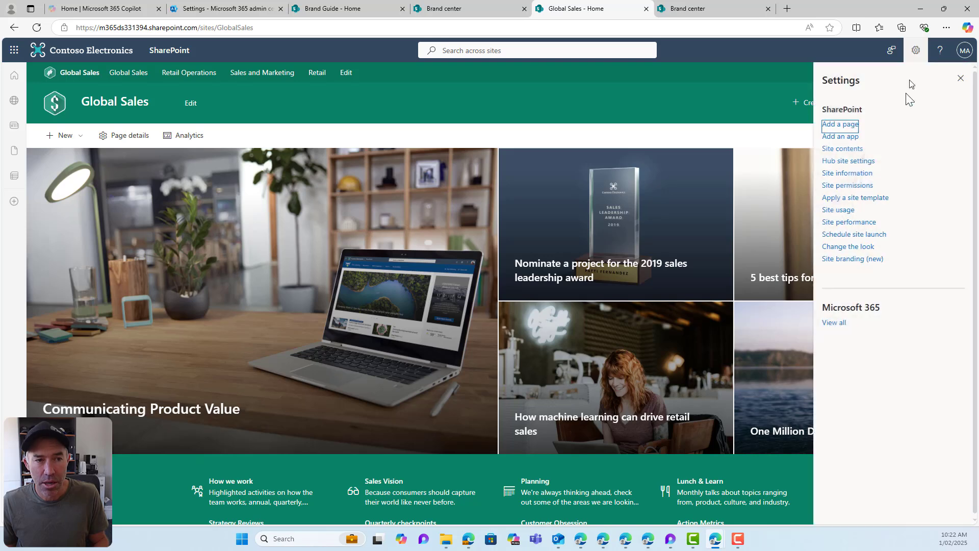
left_click(857, 260)
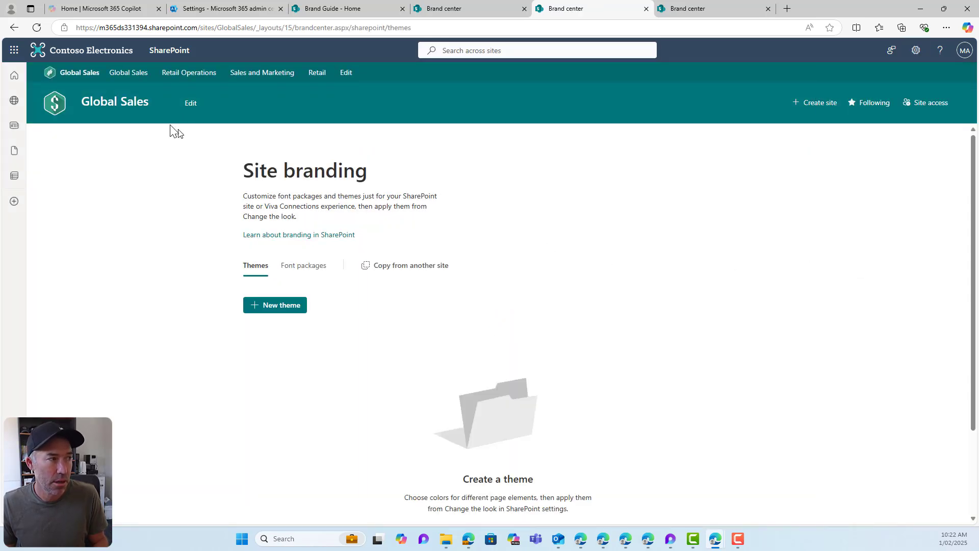
left_click(939, 50)
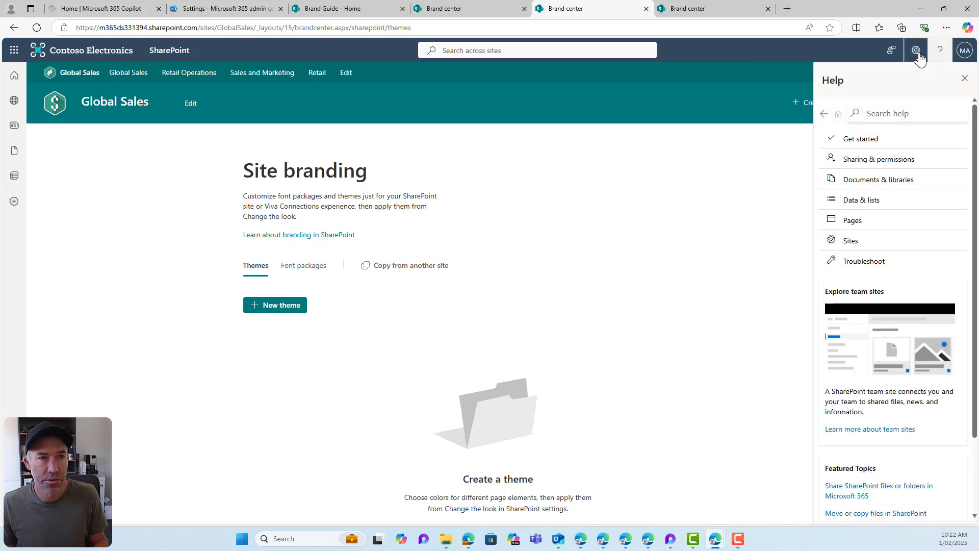
left_click(917, 51)
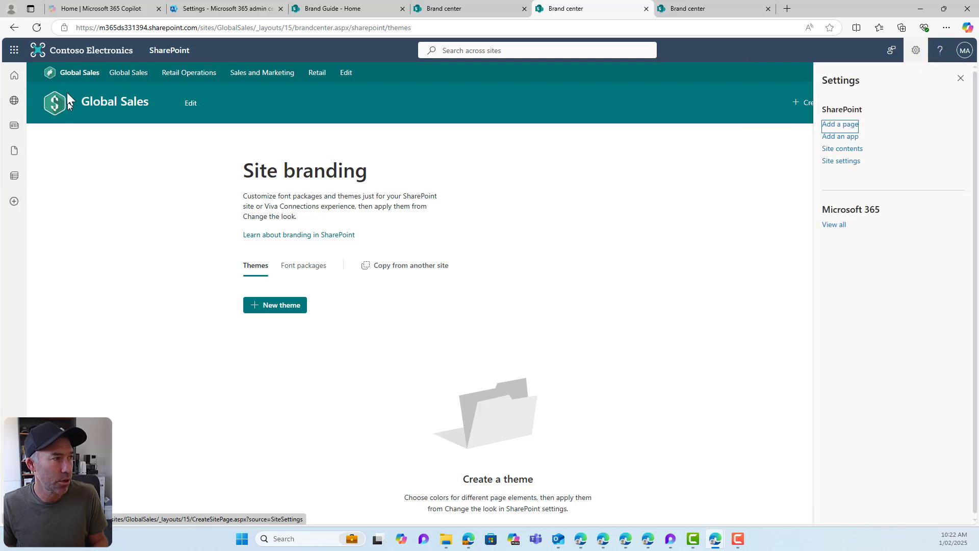
left_click(79, 72)
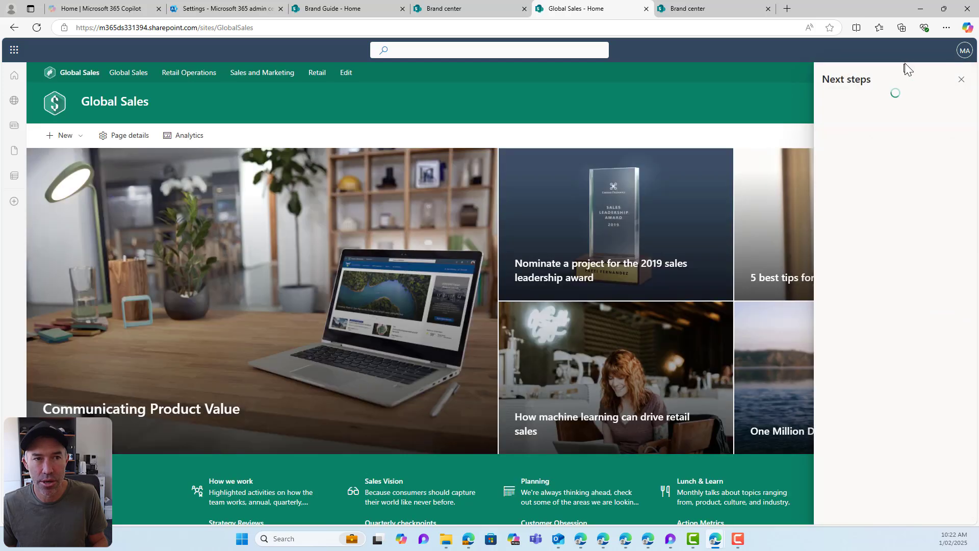
left_click(955, 78)
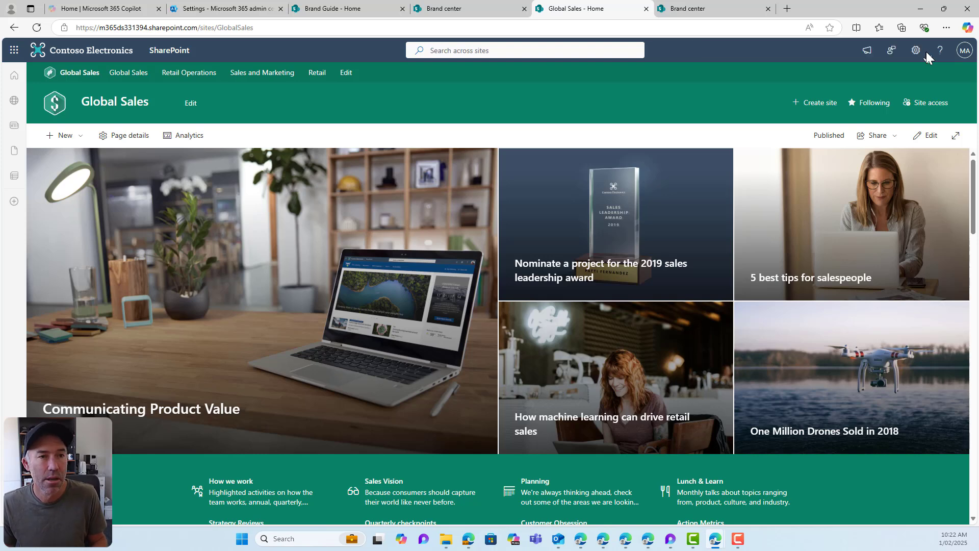
Apply the organization's "Copilot and SharePoint Theme" to the Global Sales site and save it.
left_click(916, 50)
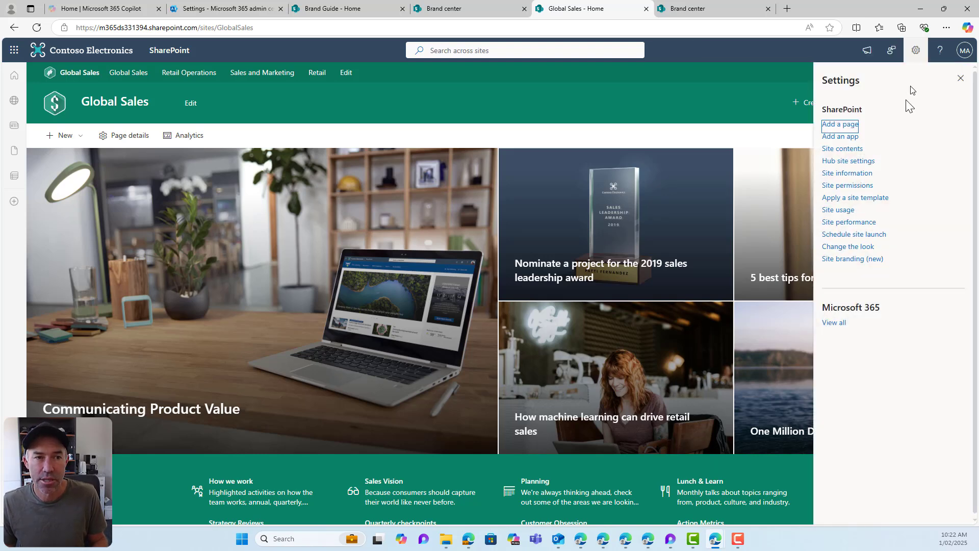
left_click(856, 247)
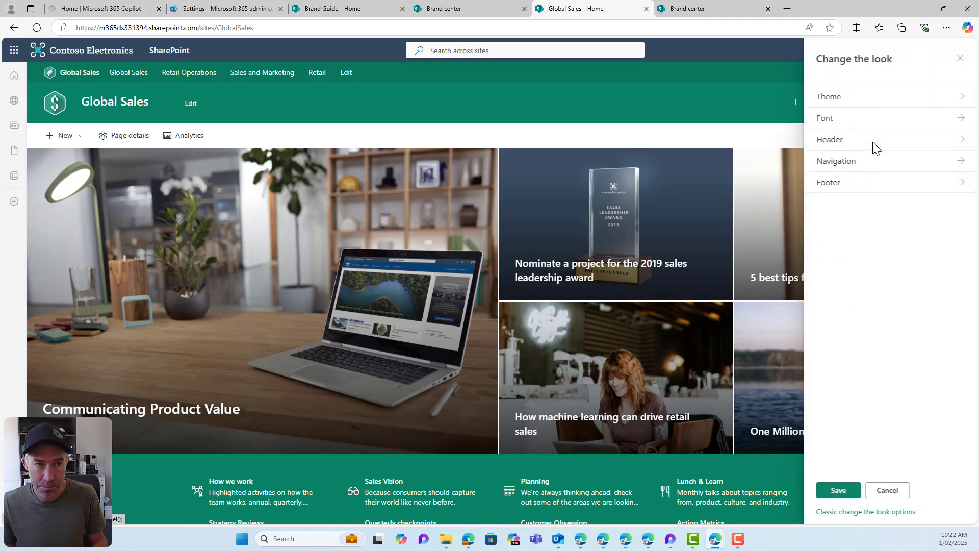
left_click(833, 97)
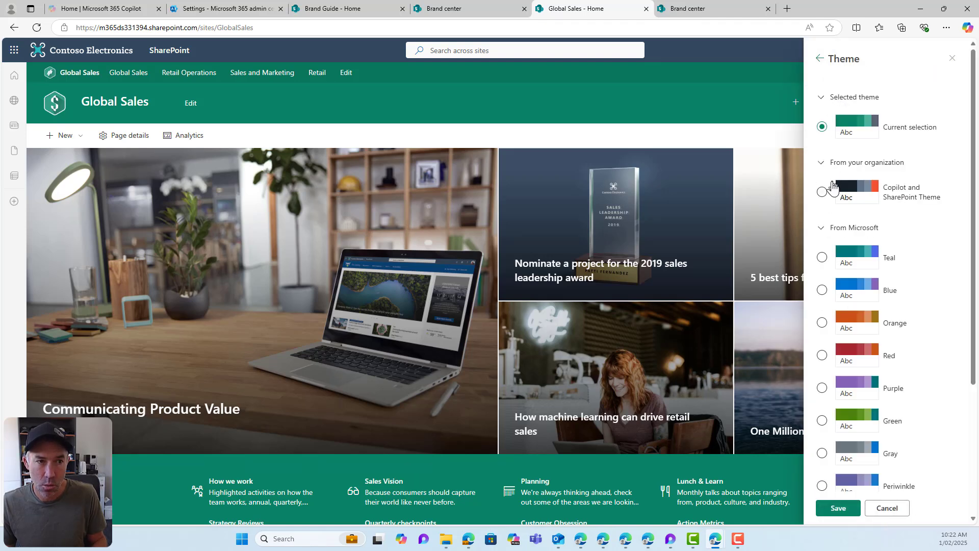
left_click(824, 203)
scroll(839, 236, "down", 2)
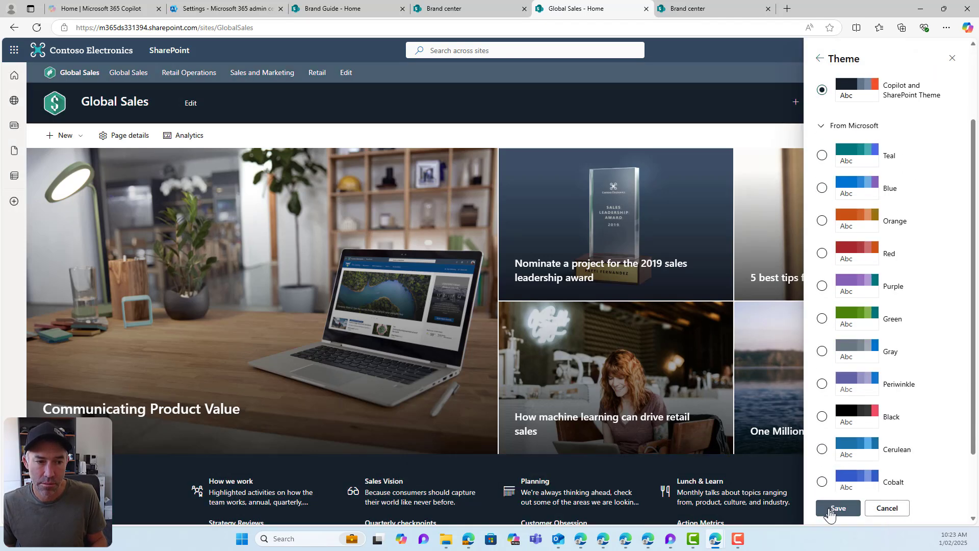
left_click(836, 508)
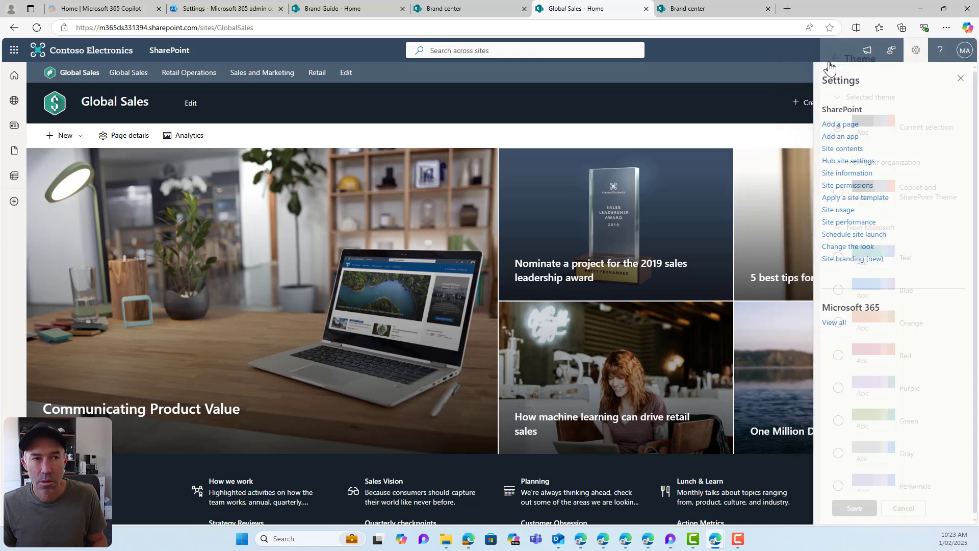
Open site branding for Global Sales and check its site-level font packages and themes.
left_click(859, 259)
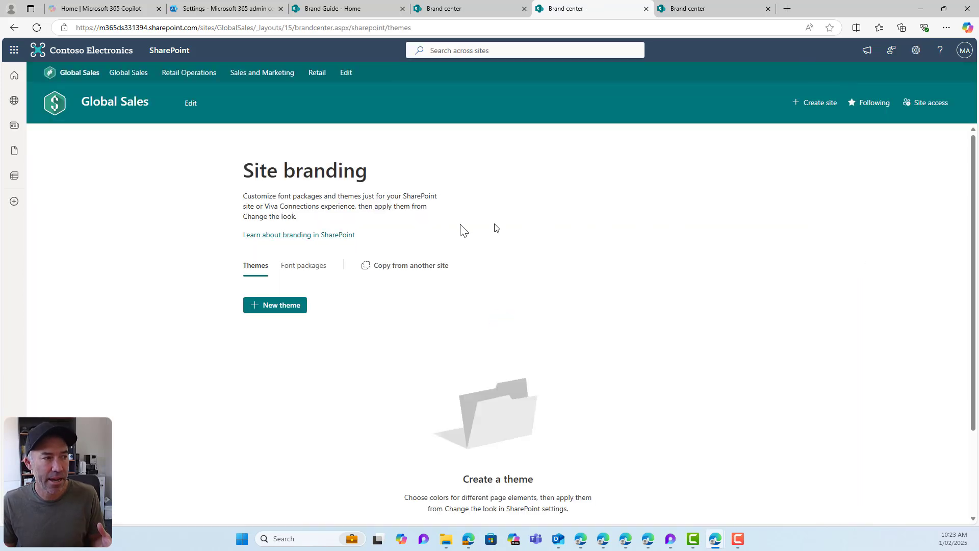
left_click(305, 275)
left_click(256, 270)
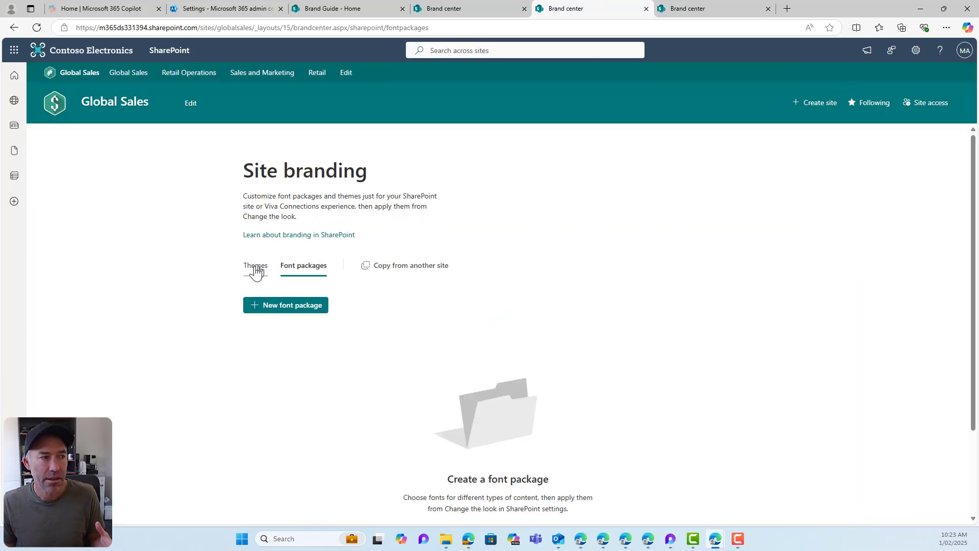
left_click(294, 312)
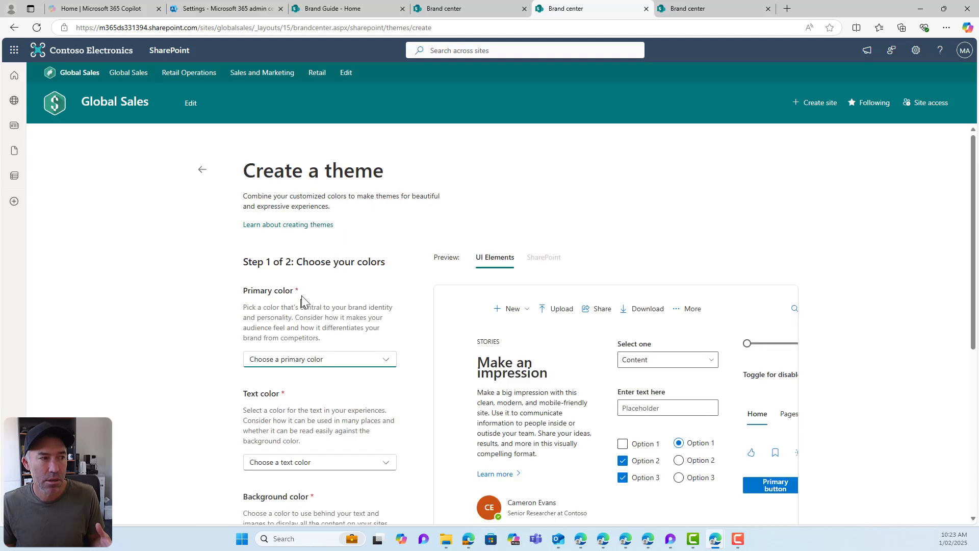
left_click(202, 169)
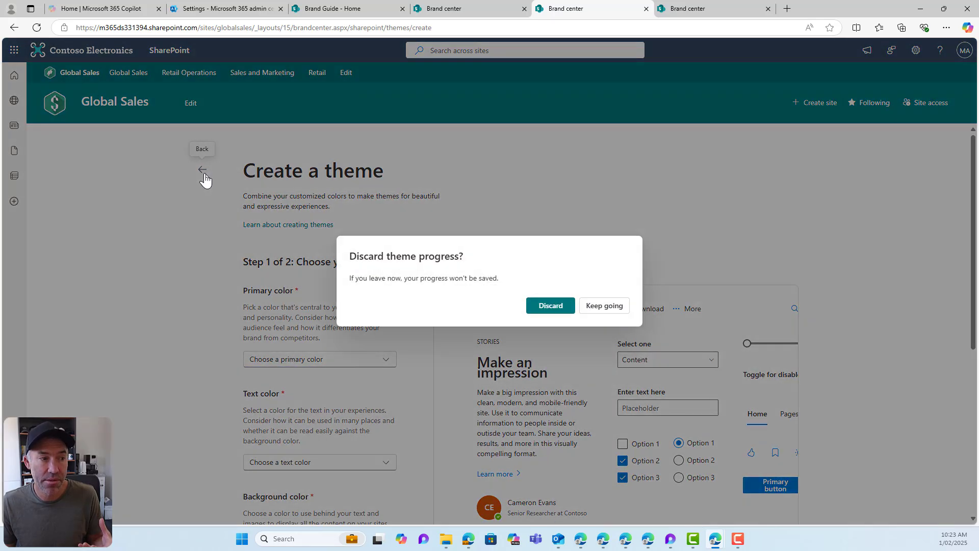
left_click(568, 311)
Start copying branding from another site into Global Sales, with The Landing as the source site.
left_click(302, 270)
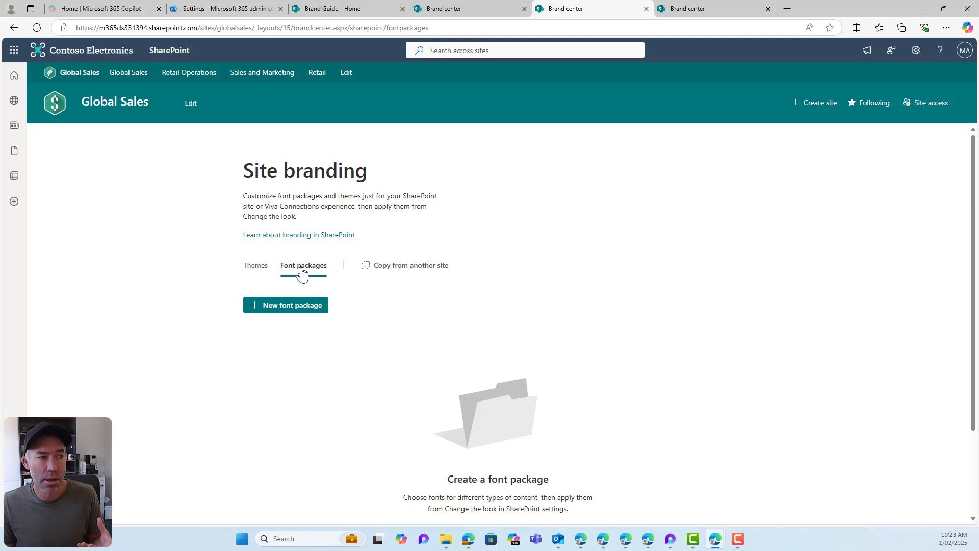
left_click(400, 266)
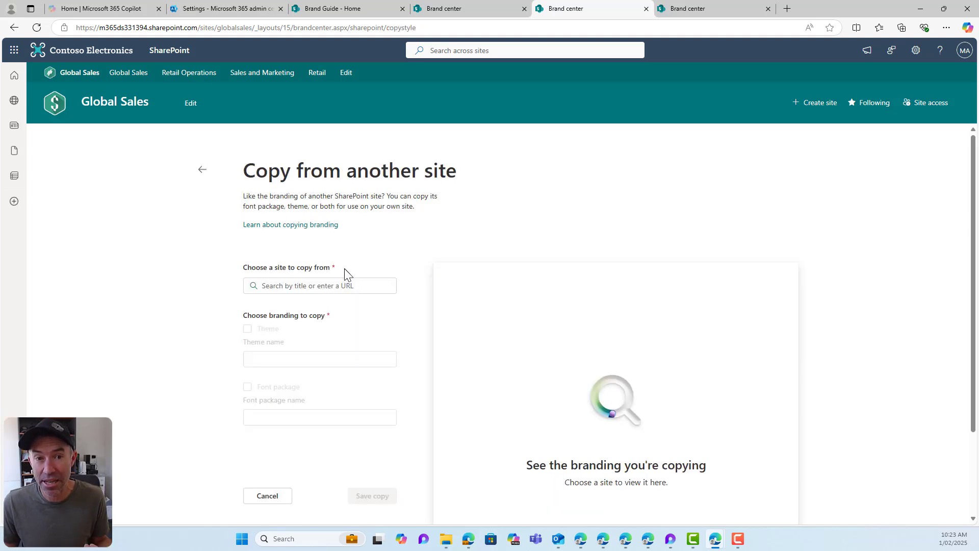
left_click(257, 284)
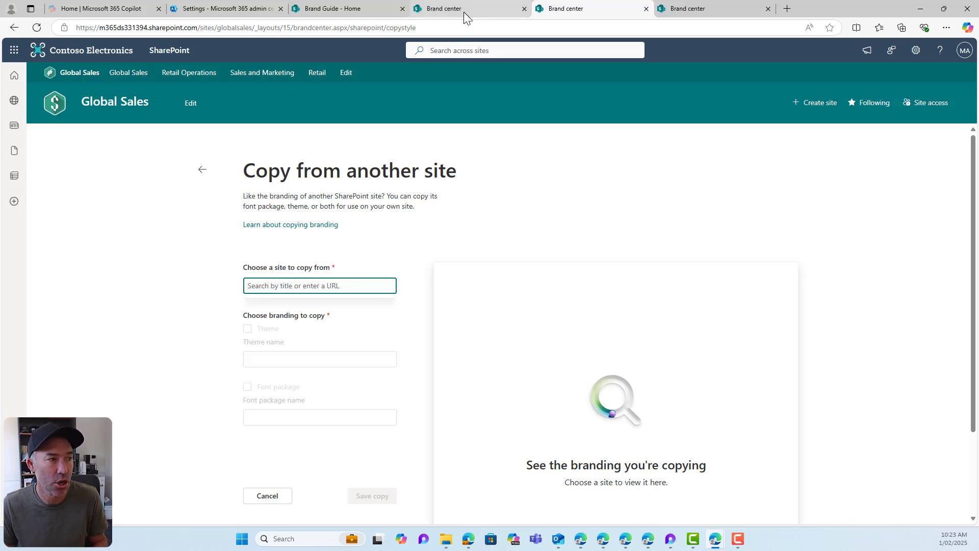
type("the l")
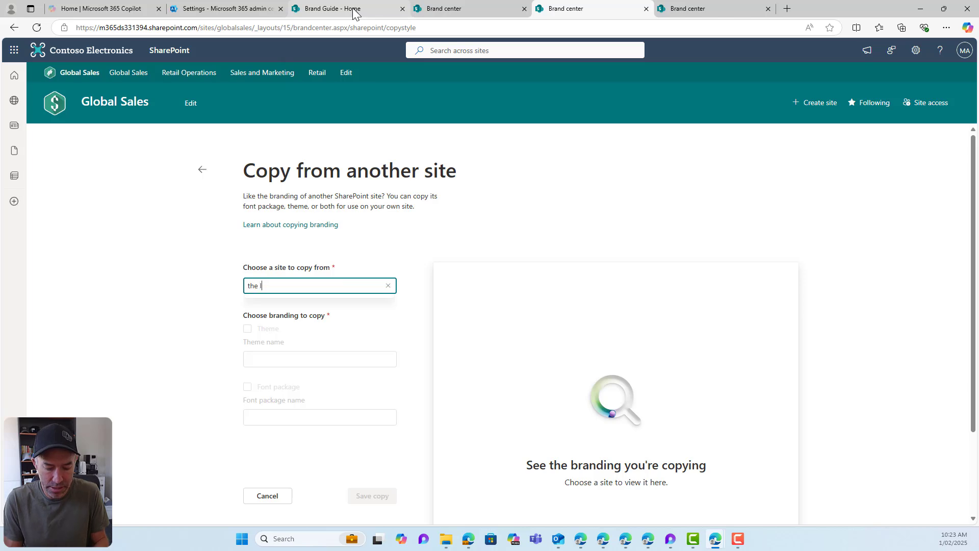
type("anding")
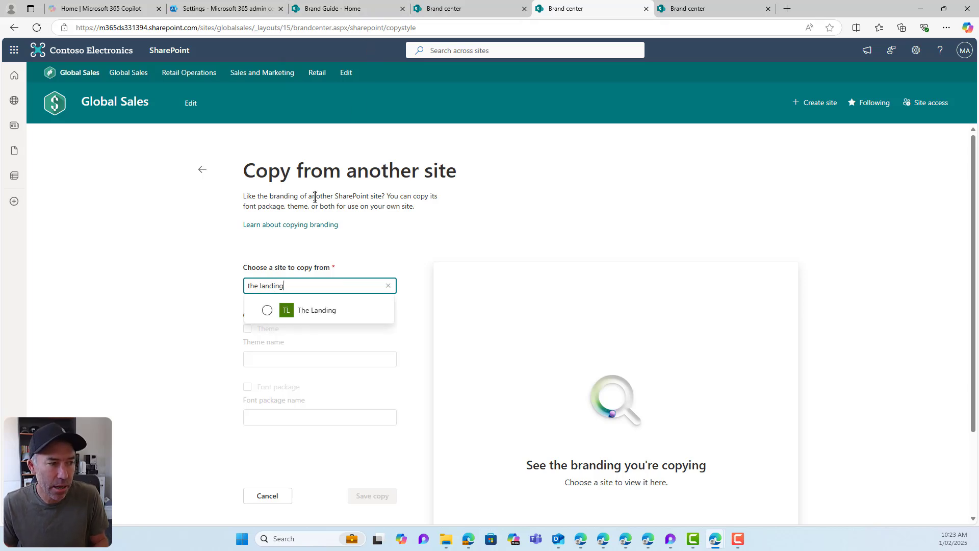
left_click(267, 311)
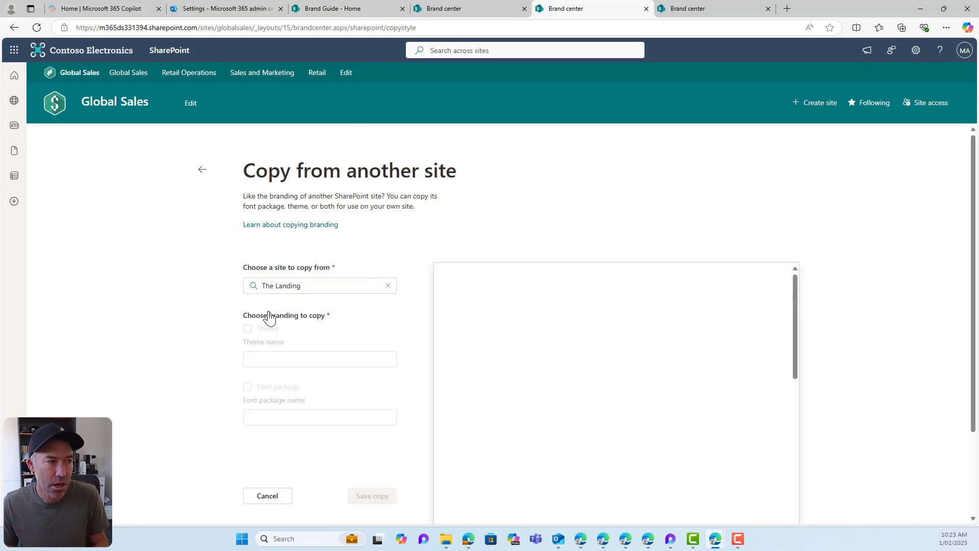
Choose only the font package, without the theme, as the branding to copy from The Landing.
scroll(327, 306, "down", 2)
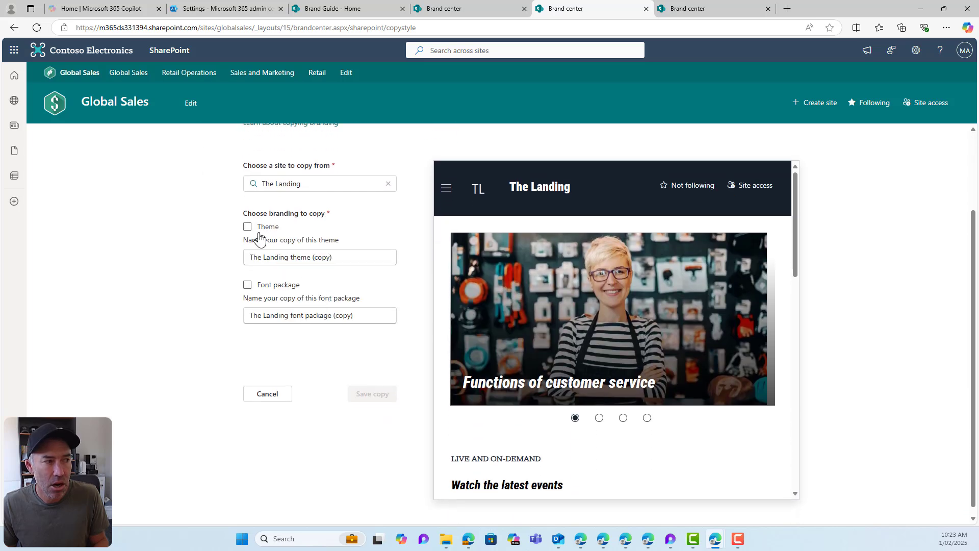
left_click(248, 228)
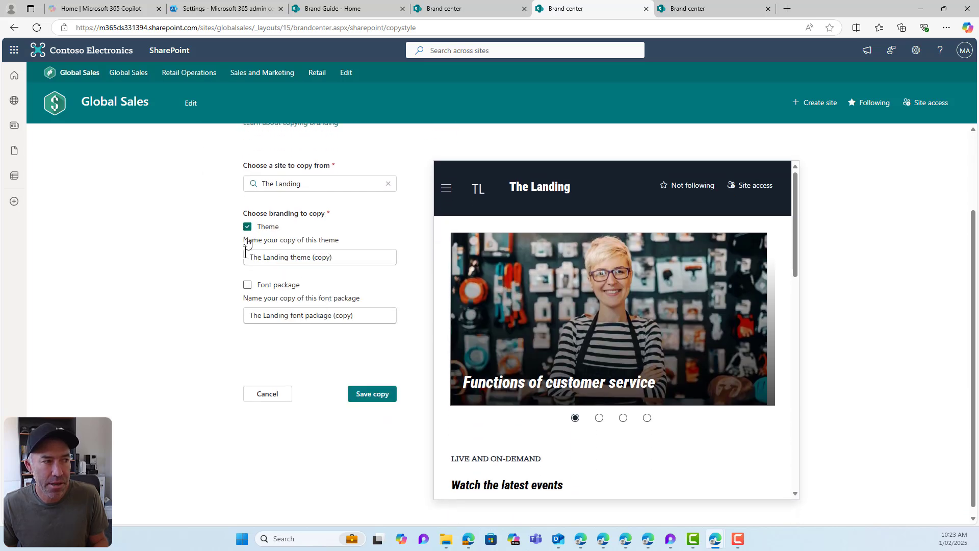
left_click(248, 227)
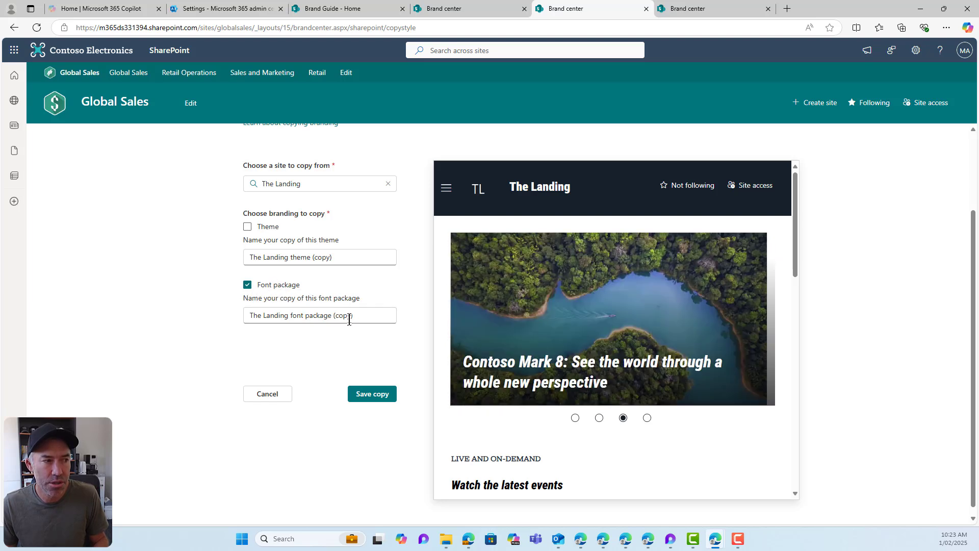
Name the copied font package "Global Sales Font Package" and save the copy to the Global Sales site.
left_click_drag(367, 317, 211, 316)
type("Global Sales F")
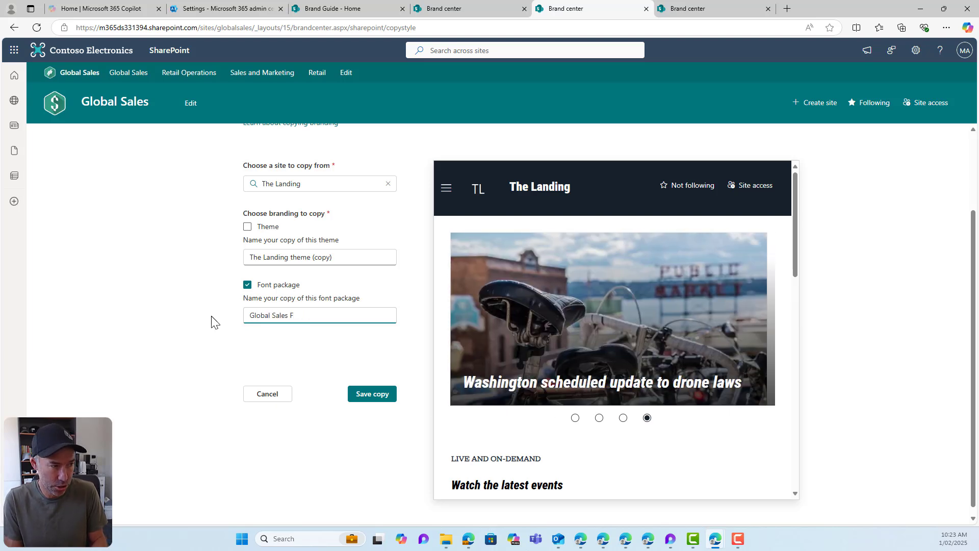
type("ont Package")
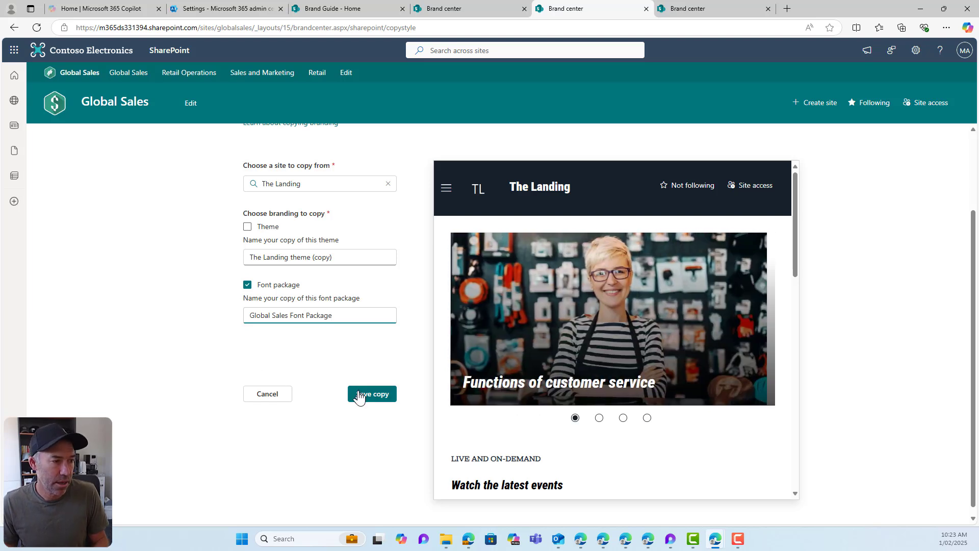
left_click(359, 394)
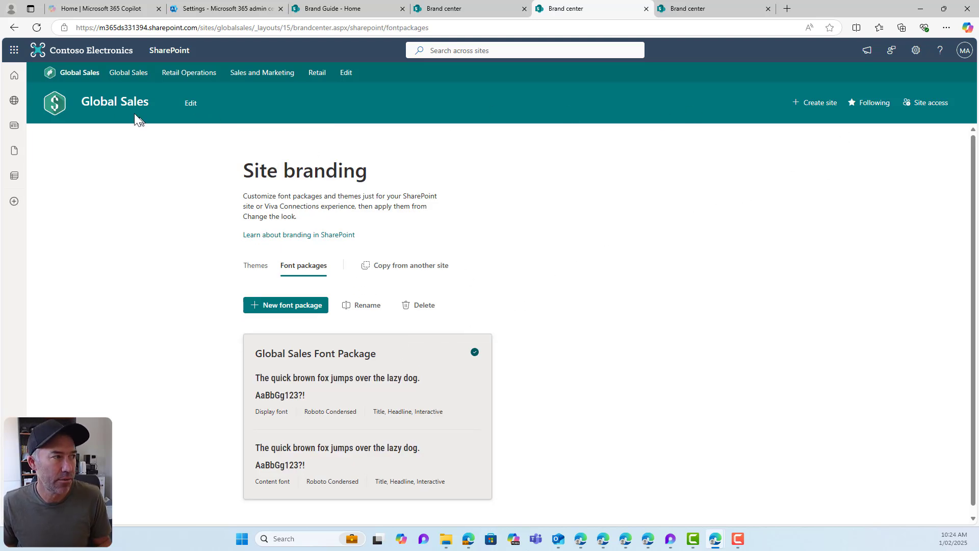
Apply the site-level "Global Sales Font Package" as the font of the Global Sales site and save the look.
left_click(121, 106)
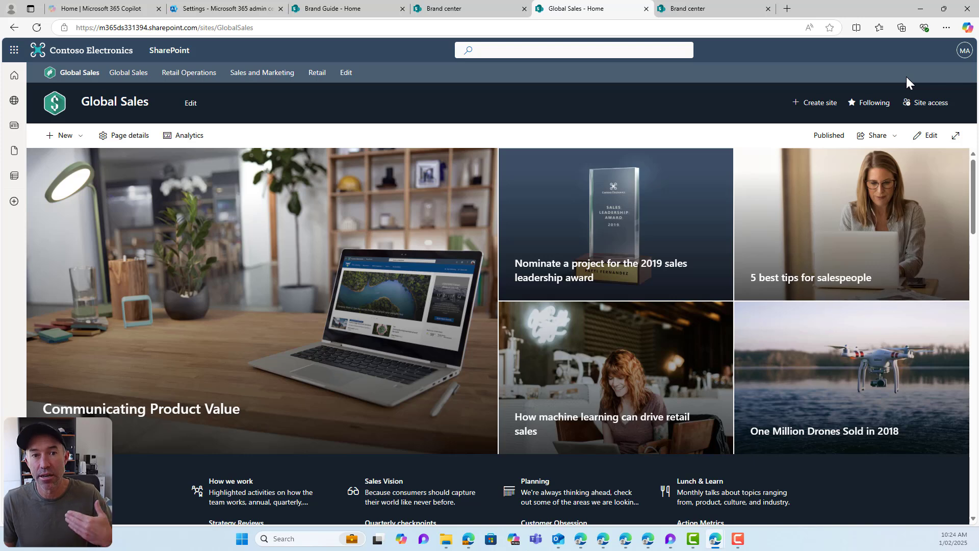
left_click(915, 49)
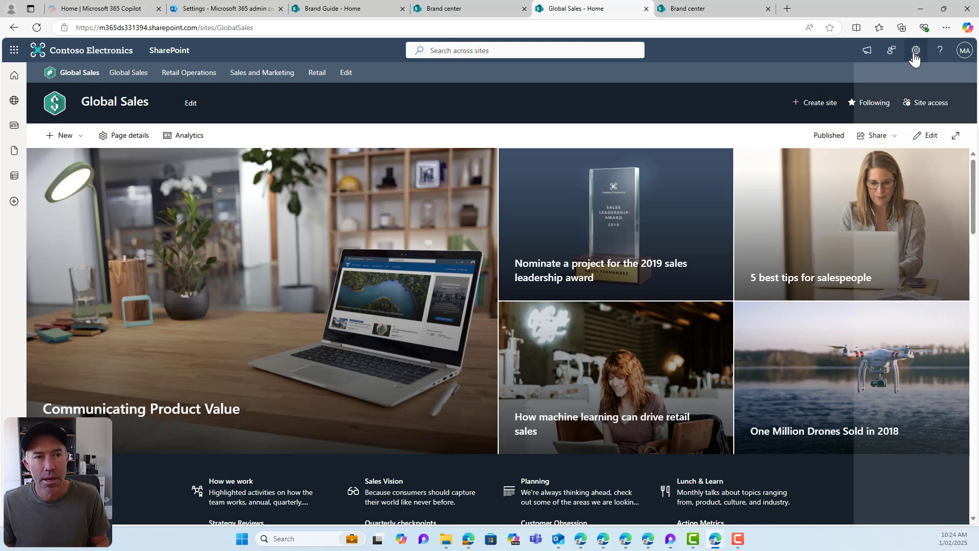
left_click(841, 247)
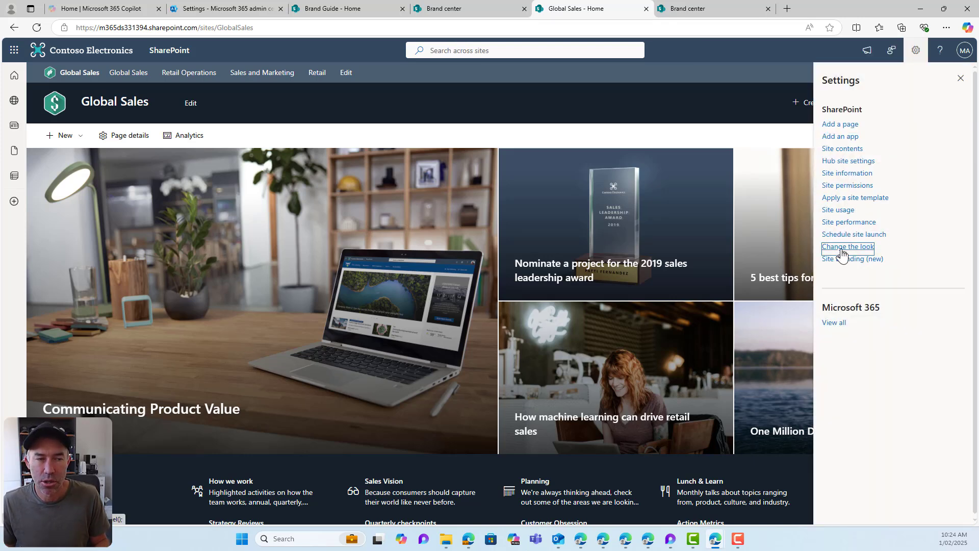
left_click(848, 126)
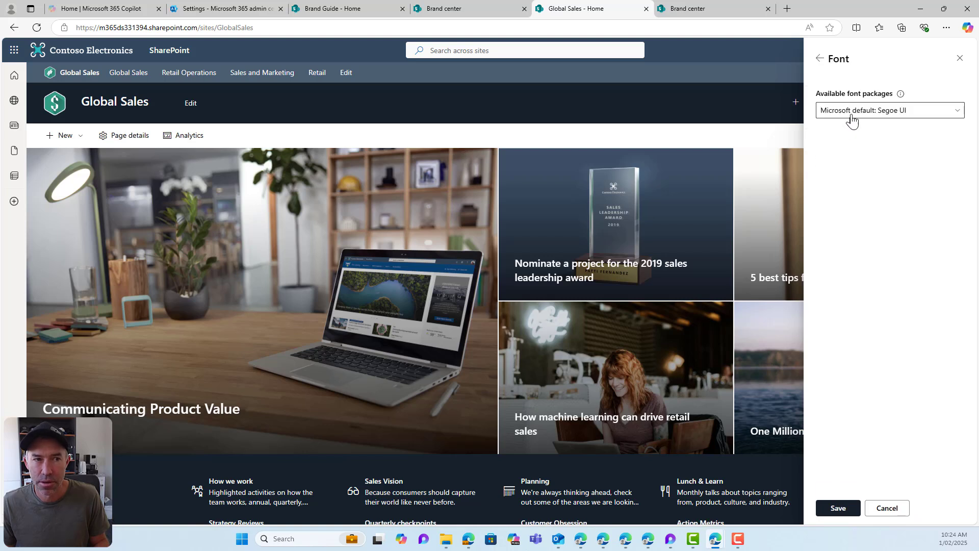
left_click(851, 113)
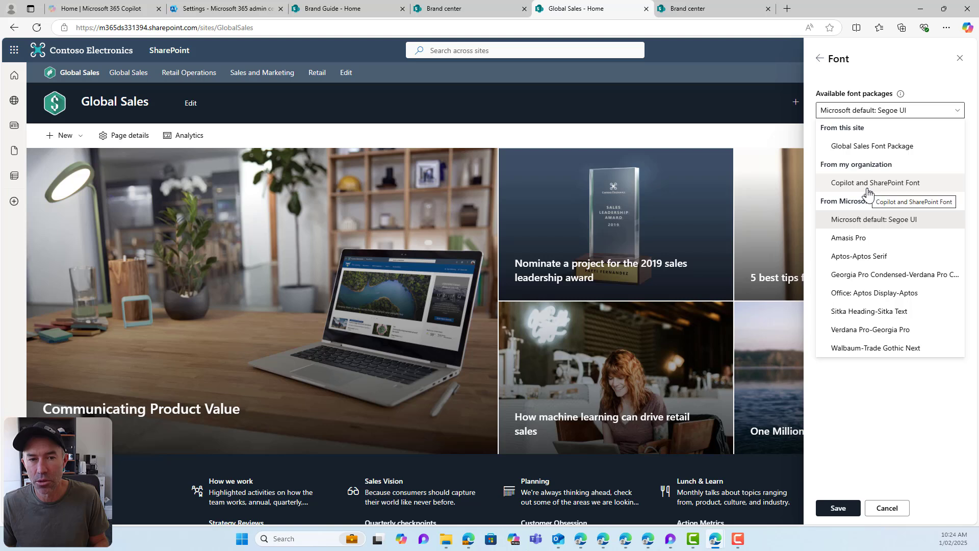
left_click(866, 148)
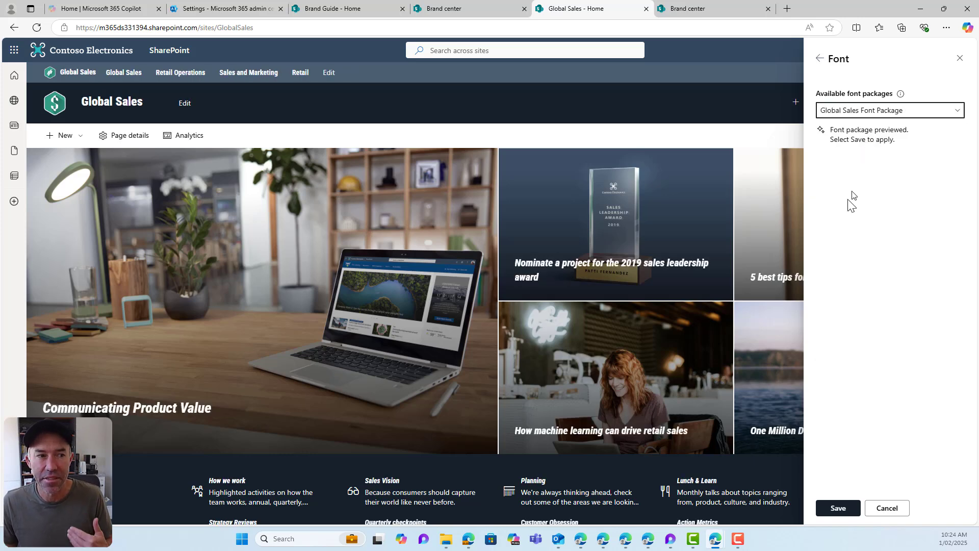
left_click(844, 512)
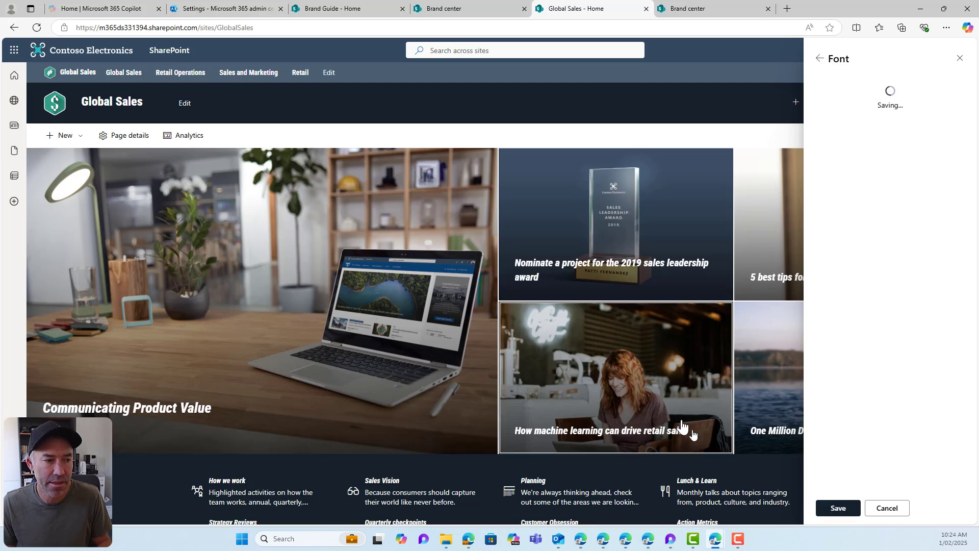